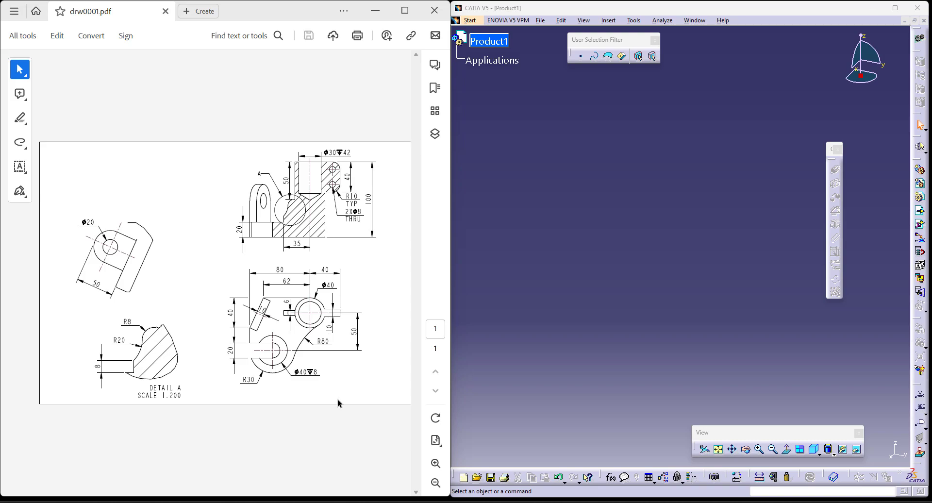
# Step: Create a new part in the Part Design workbench
pyautogui.click(653, 289)
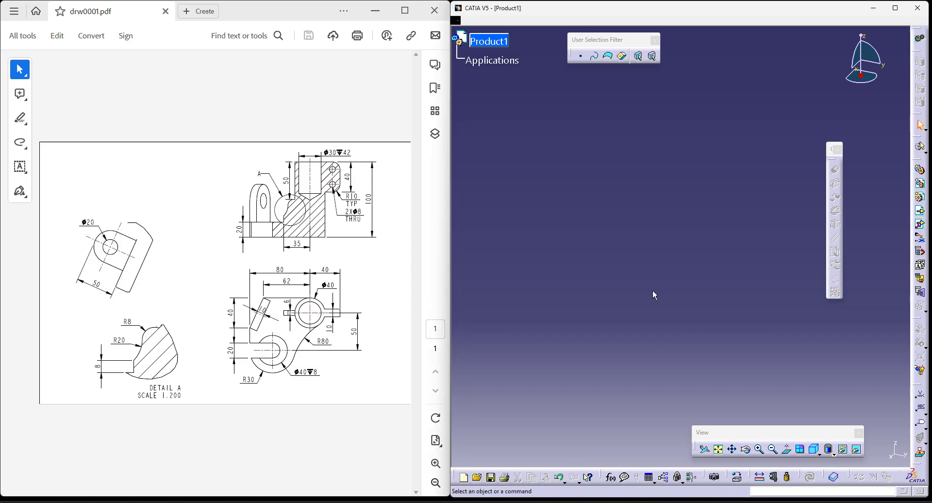
pyautogui.click(469, 20)
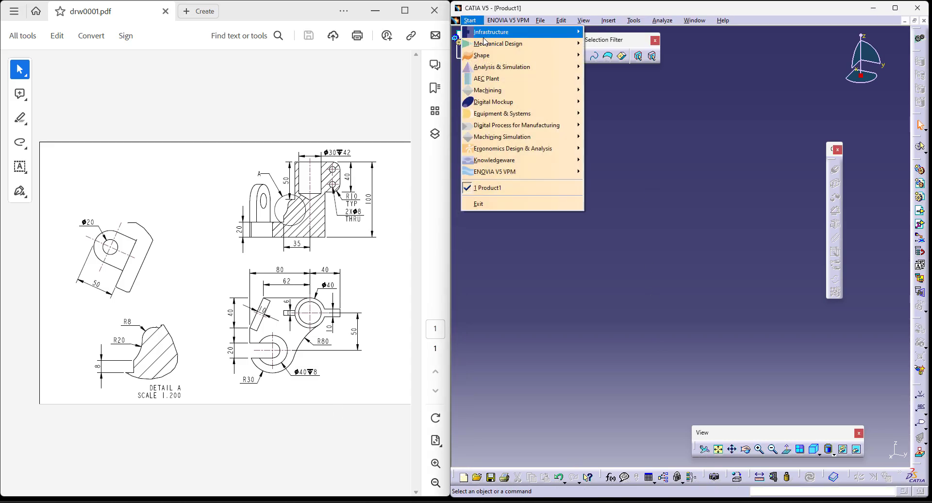
pyautogui.moveTo(484, 43)
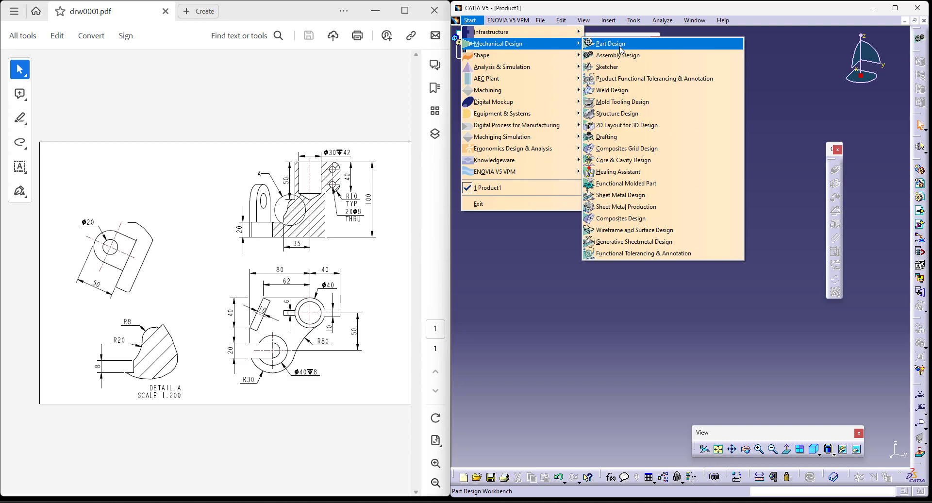
pyautogui.click(620, 48)
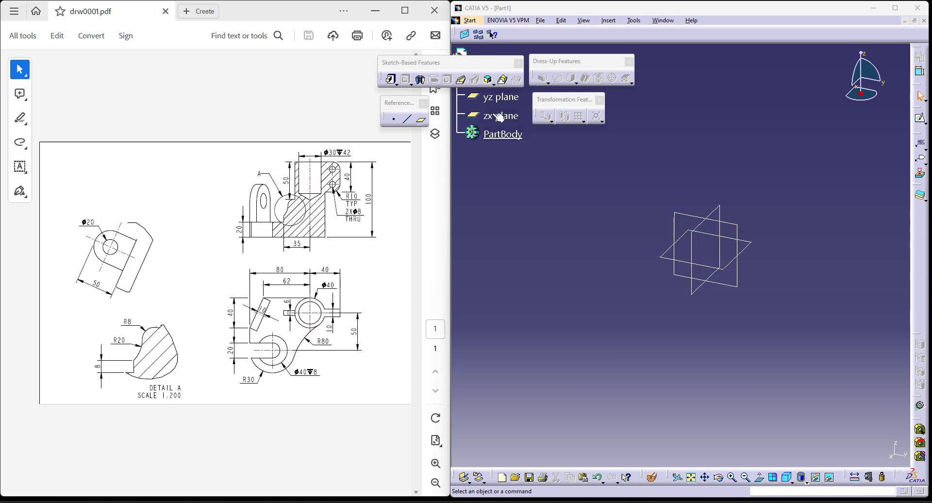
# Step: Start a Pad and open a profile sketch for it on the xy plane, with the V axis horizontal in the view
pyautogui.click(391, 79)
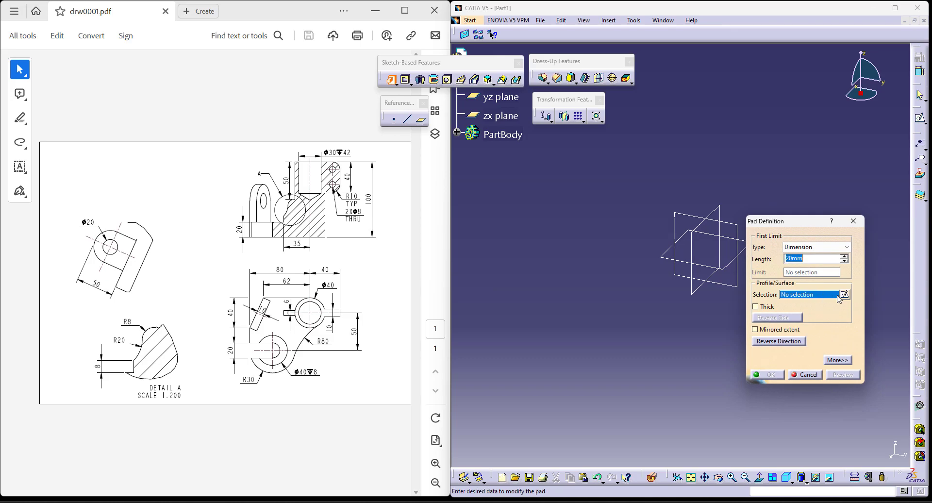
pyautogui.click(845, 294)
pyautogui.click(745, 244)
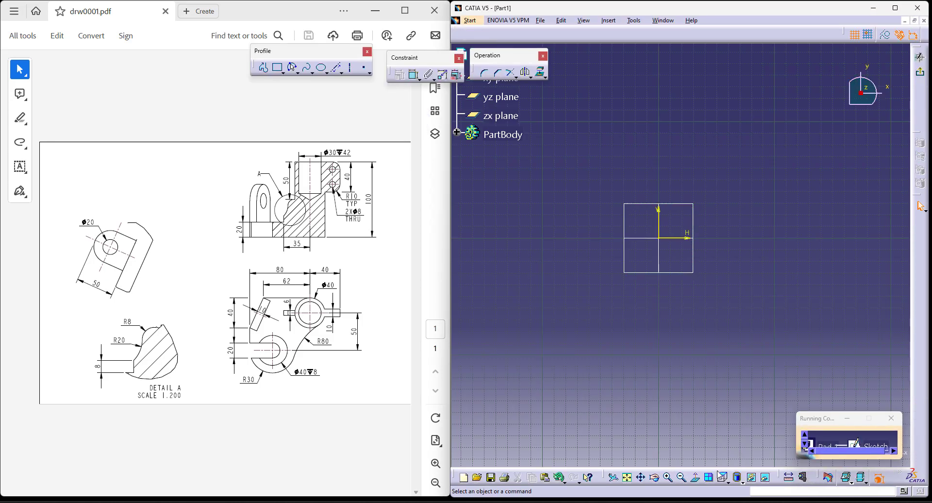
pyautogui.click(722, 479)
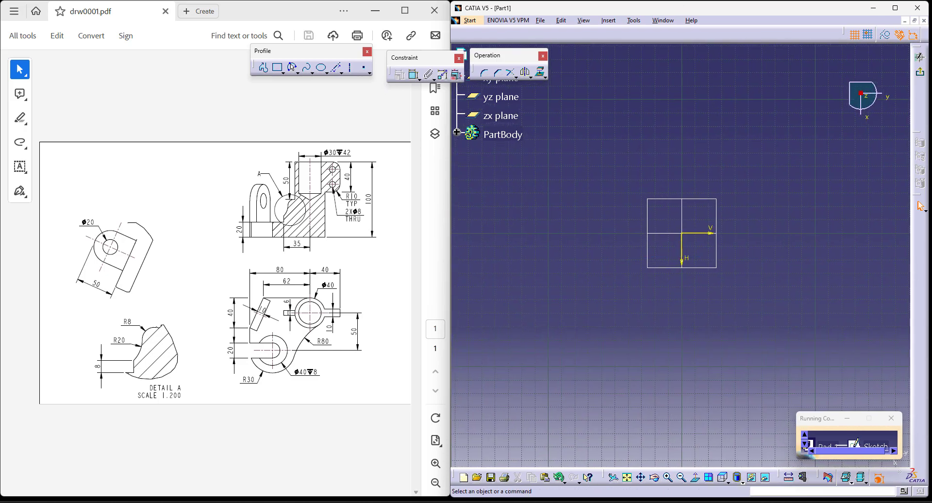
# Step: Sketch a circle centred on the origin and constrain its diameter to 40 mm
pyautogui.click(297, 72)
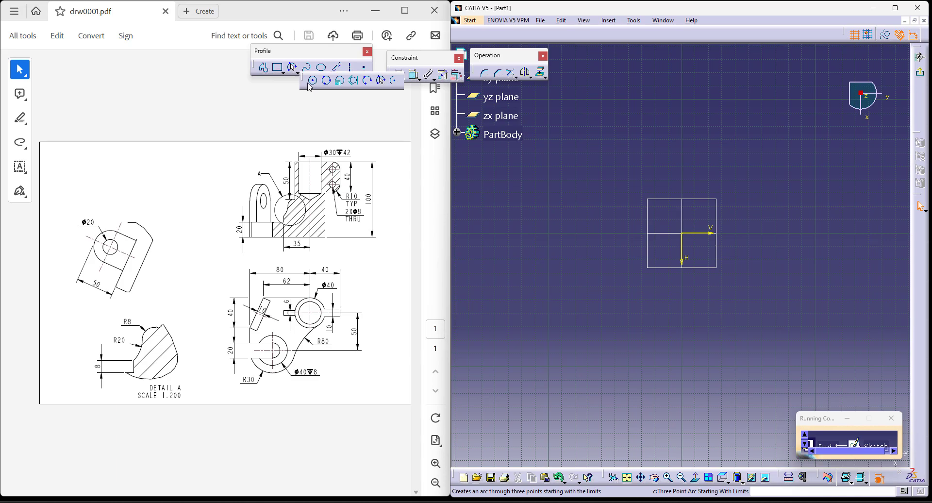
pyautogui.click(312, 80)
pyautogui.click(682, 234)
pyautogui.click(717, 283)
pyautogui.click(414, 75)
pyautogui.click(707, 160)
pyautogui.doubleClick(706, 160)
pyautogui.write('40')
pyautogui.press('Return')
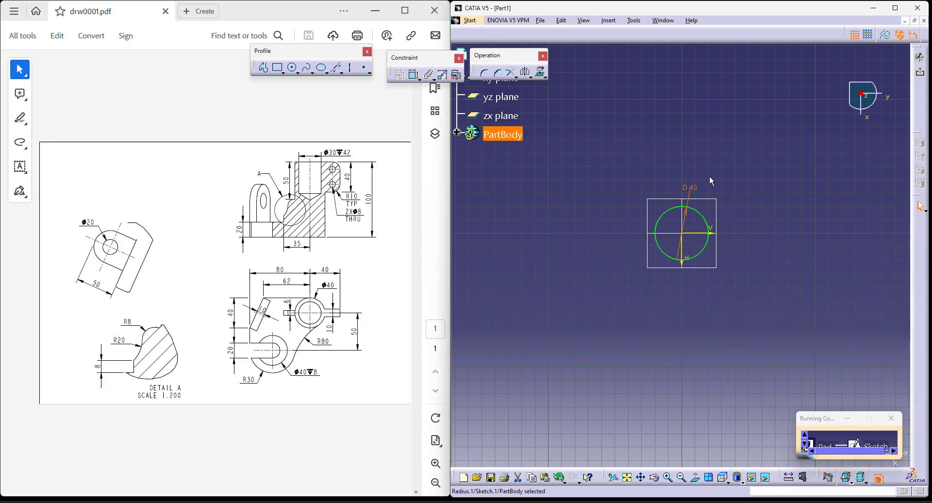
# Step: Sketch a connected profile from the circle's top: a horizontal line, a vertical line downward and a tangent arc of about 30 mm radius
pyautogui.click(681, 351)
pyautogui.moveTo(681, 351); pyautogui.dragTo(744, 306, button='middle')
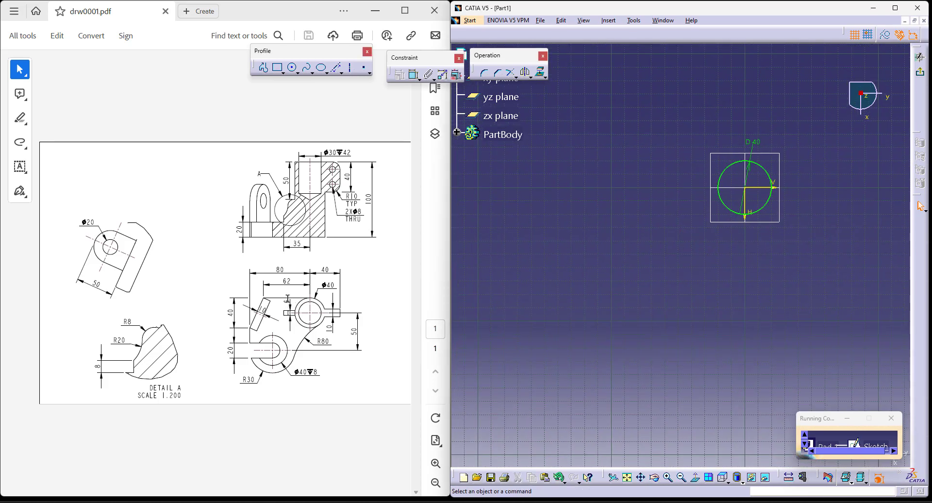
pyautogui.click(263, 68)
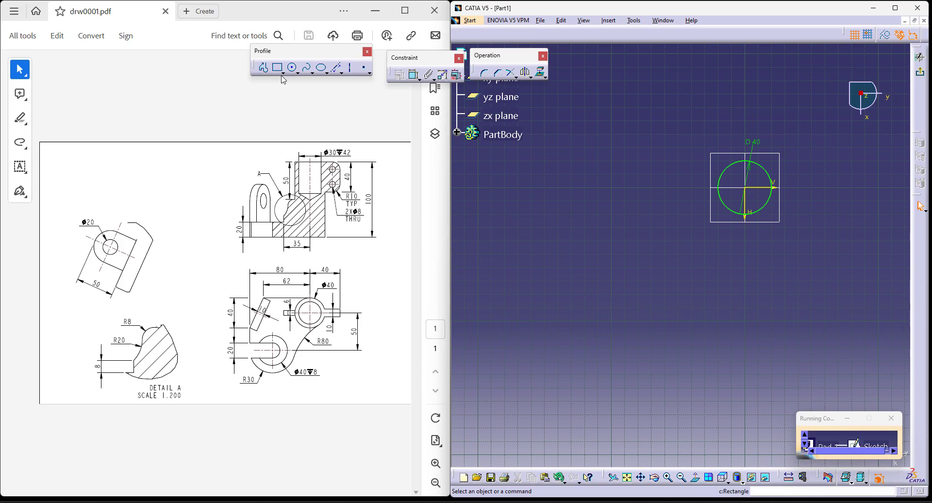
pyautogui.click(748, 162)
pyautogui.click(634, 159)
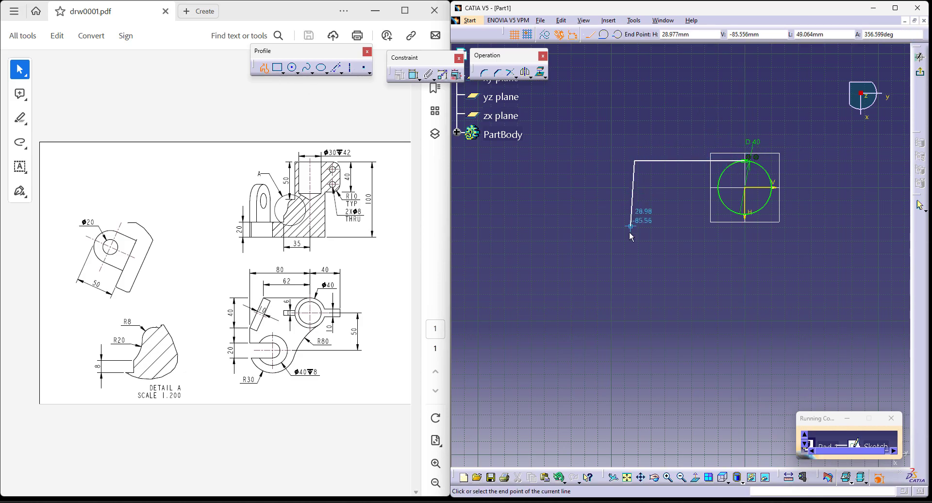
pyautogui.click(635, 266)
pyautogui.moveTo(635, 267); pyautogui.dragTo(707, 291)
pyautogui.doubleClick(706, 293)
pyautogui.moveTo(771, 276); pyautogui.dragTo(763, 294, button='middle')
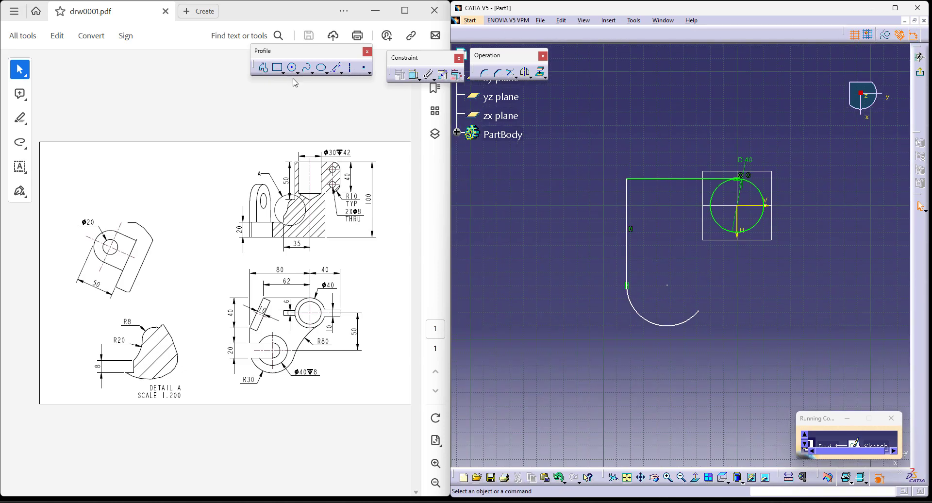
# Step: Constrain the distance between the circle's central axis and the vertical line to 80 mm
pyautogui.click(414, 74)
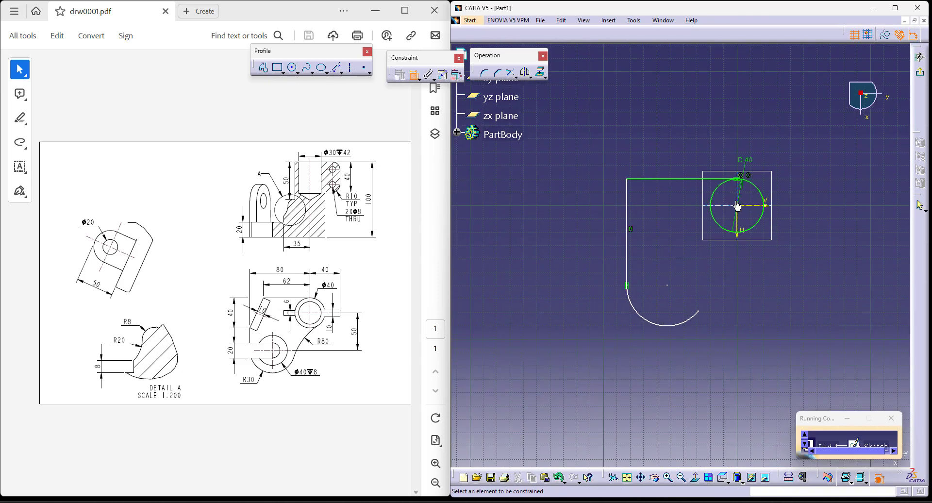
pyautogui.click(740, 224)
pyautogui.click(628, 228)
pyautogui.click(697, 119)
pyautogui.doubleClick(697, 119)
pyautogui.write('80mm')
pyautogui.press('Return')
# Step: Constrain the radius of the lower tangent arc to 30 mm
pyautogui.click(414, 75)
pyautogui.click(650, 318)
pyautogui.click(608, 358)
pyautogui.doubleClick(609, 346)
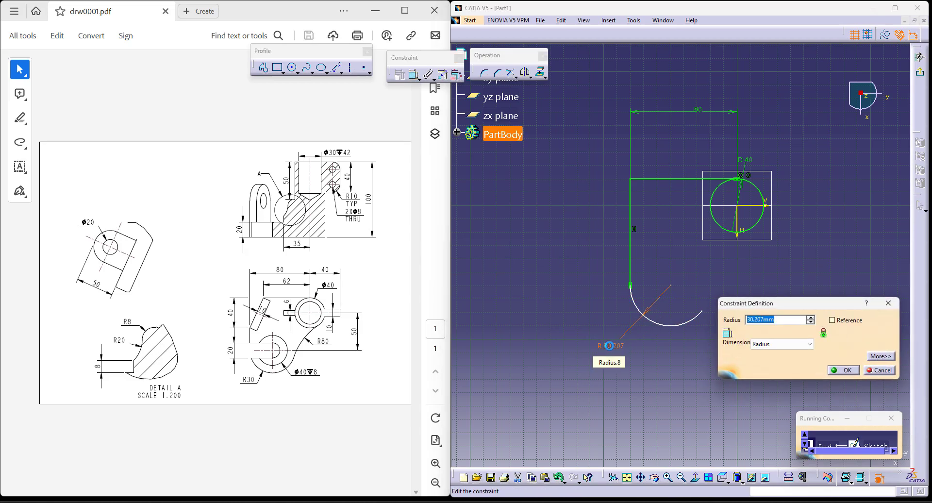
pyautogui.write('30')
pyautogui.press('Return')
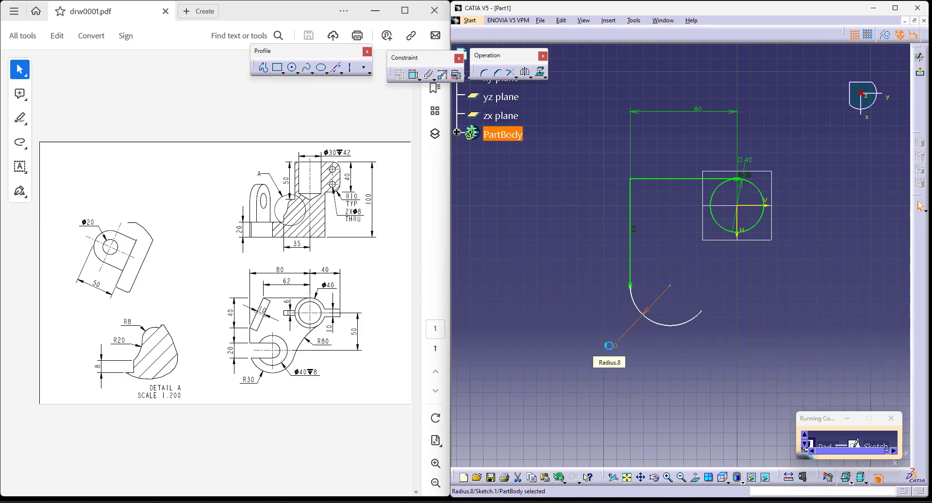
# Step: Draw a three-point arc from the free end of the R30 arc to the lower part of the circle
pyautogui.moveTo(737, 349); pyautogui.dragTo(719, 361, button='middle')
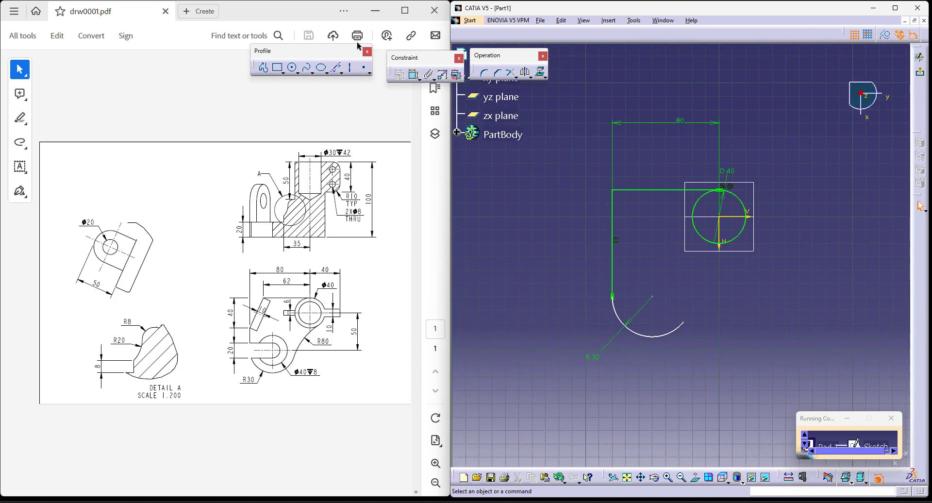
pyautogui.click(296, 71)
pyautogui.click(384, 81)
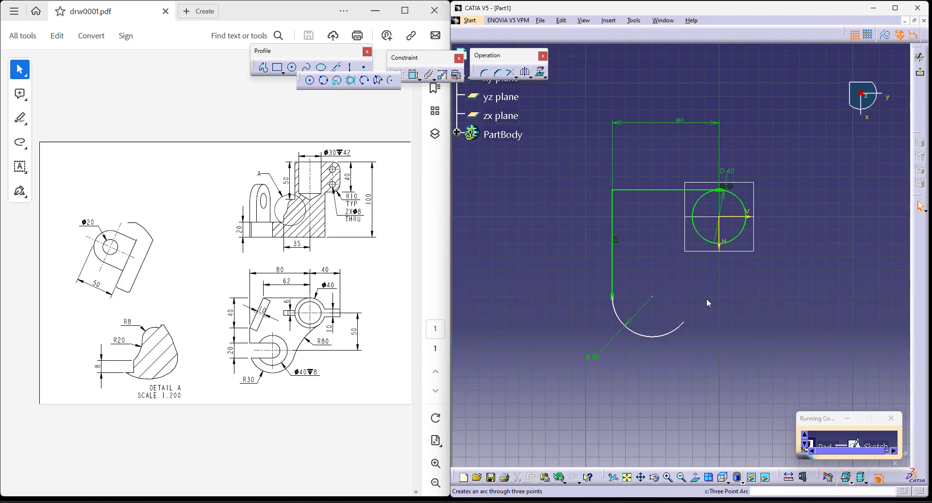
pyautogui.click(684, 323)
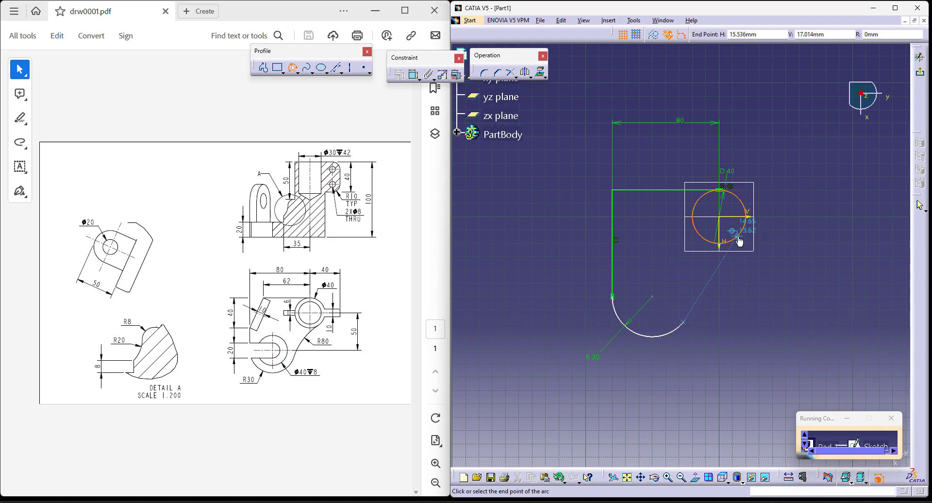
pyautogui.click(729, 262)
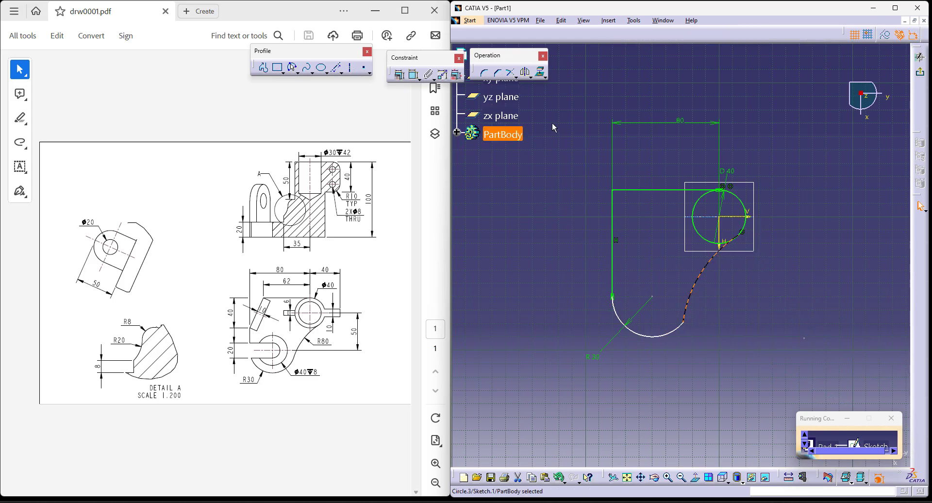
# Step: Add a tangency constraint between the connecting arc and the 40 mm circle
pyautogui.click(414, 75)
pyautogui.click(706, 266)
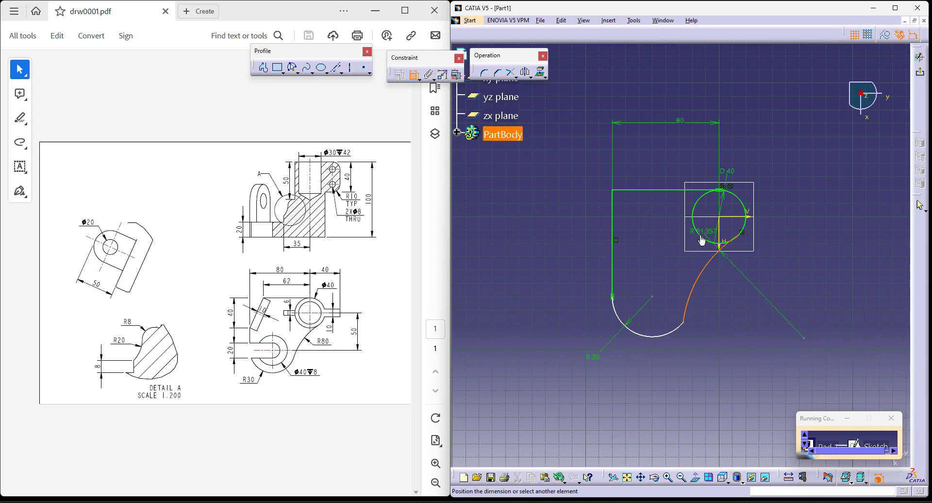
pyautogui.rightClick(651, 237)
pyautogui.click(680, 334)
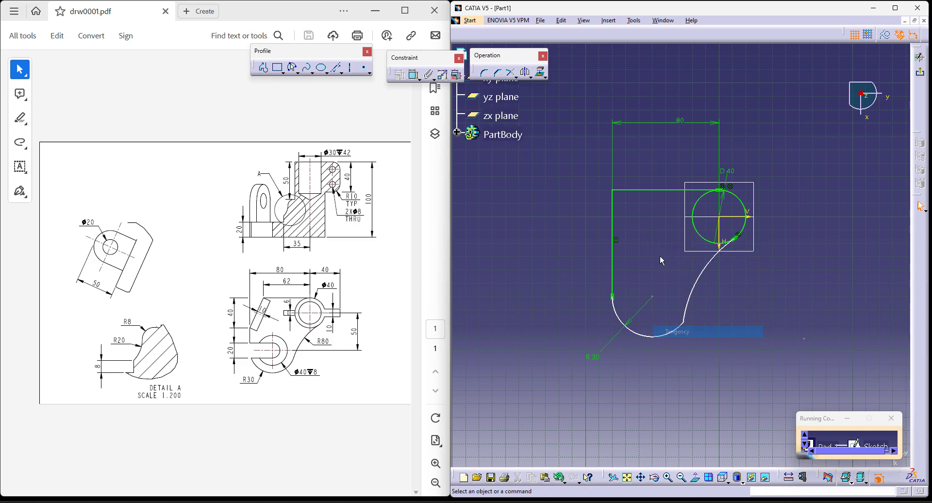
# Step: Constrain the radius of the connecting arc to 80 mm
pyautogui.click(414, 74)
pyautogui.click(705, 276)
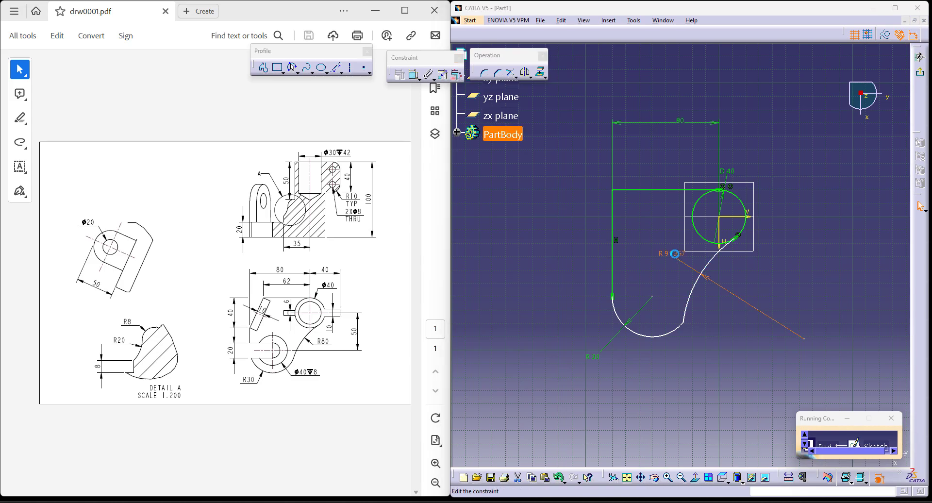
pyautogui.click(675, 253)
pyautogui.doubleClick(675, 253)
pyautogui.write('80')
pyautogui.press('Return')
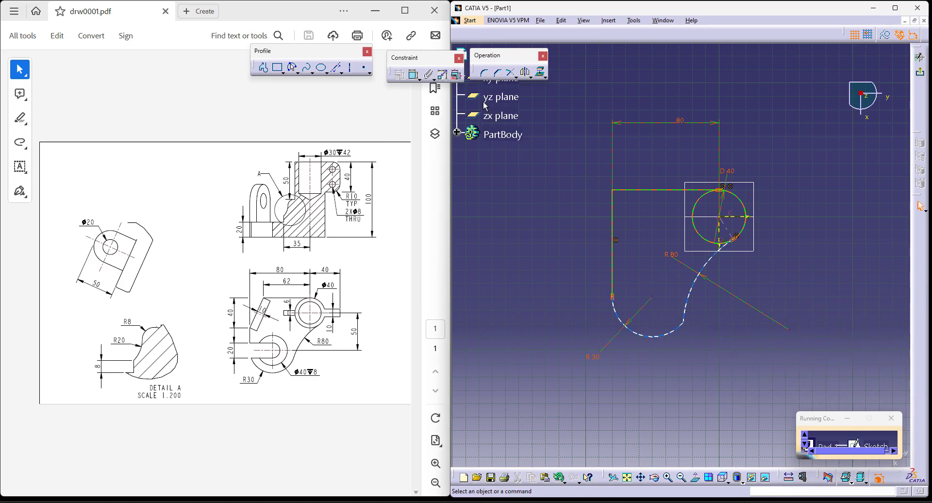
# Step: Add a tangency constraint between the R30 arc and the R80 connecting arc
pyautogui.click(413, 74)
pyautogui.click(666, 334)
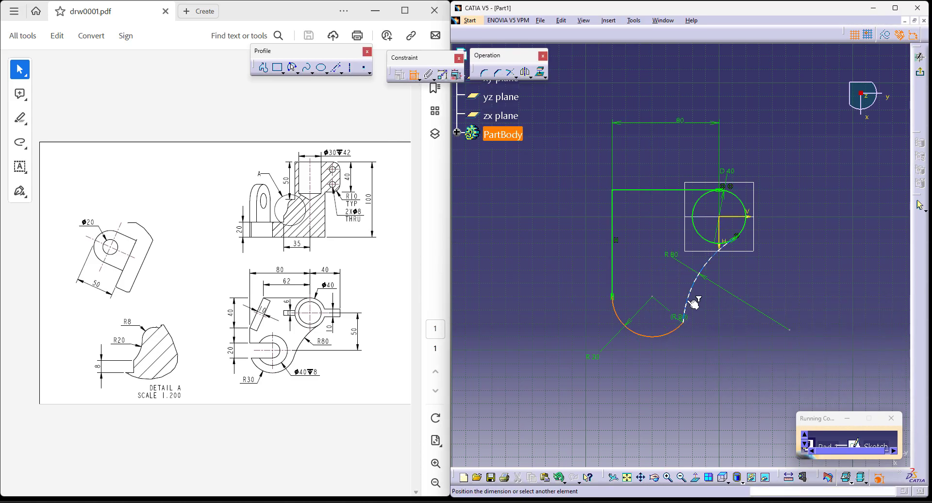
pyautogui.rightClick(667, 281)
pyautogui.click(722, 373)
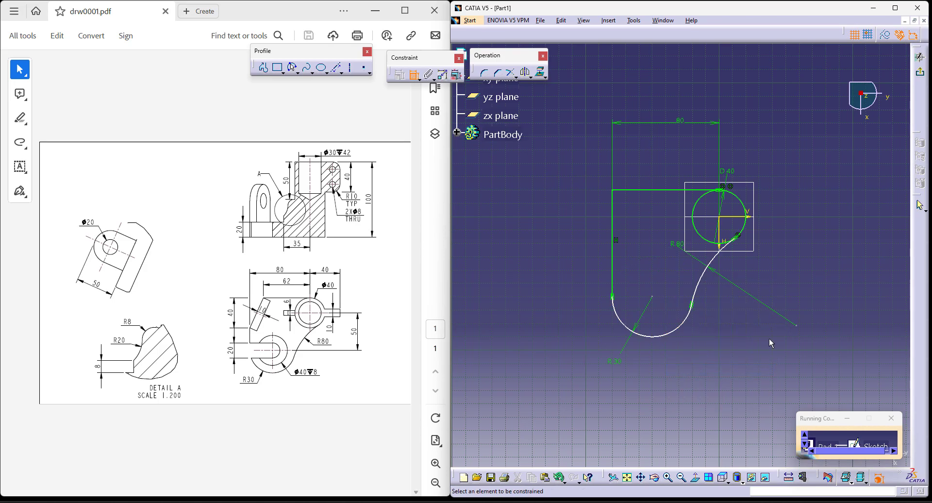
# Step: Constrain the vertical distance from the origin's V axis to the R30 arc's centre to 50 mm
pyautogui.click(736, 220)
pyautogui.click(652, 297)
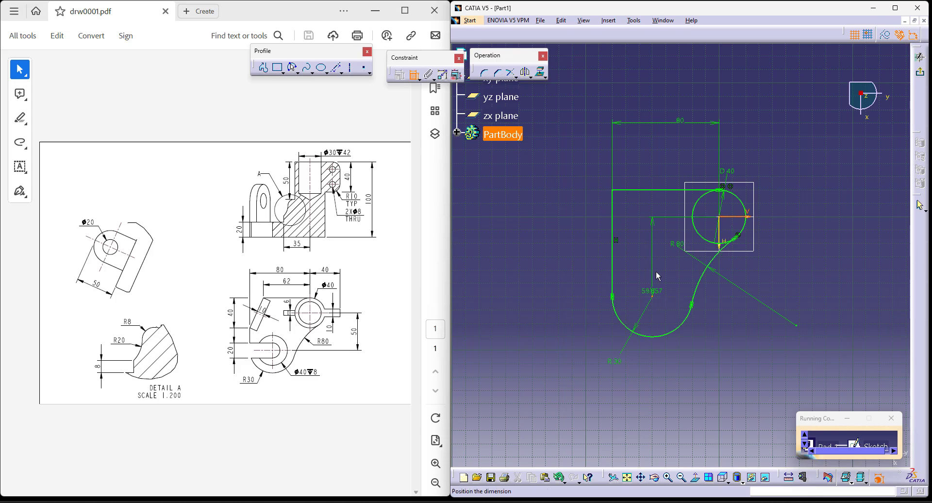
pyautogui.doubleClick(817, 238)
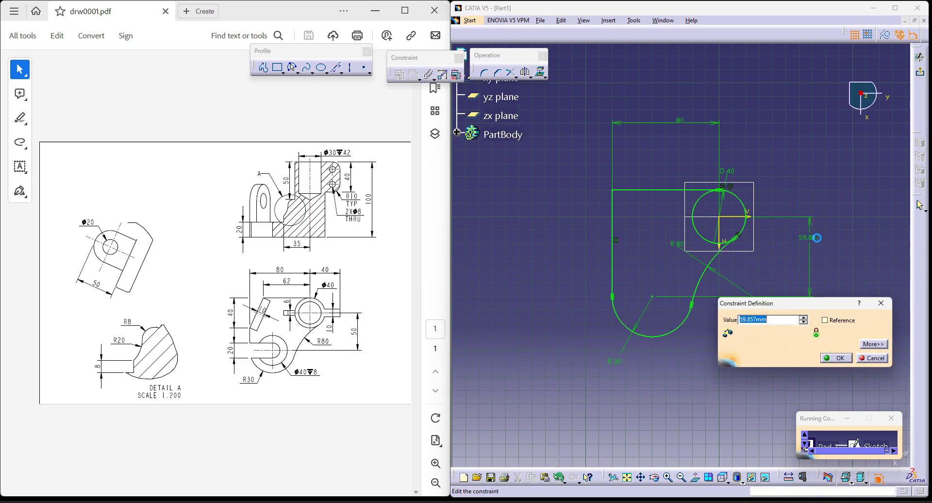
pyautogui.write('50')
pyautogui.press('Return')
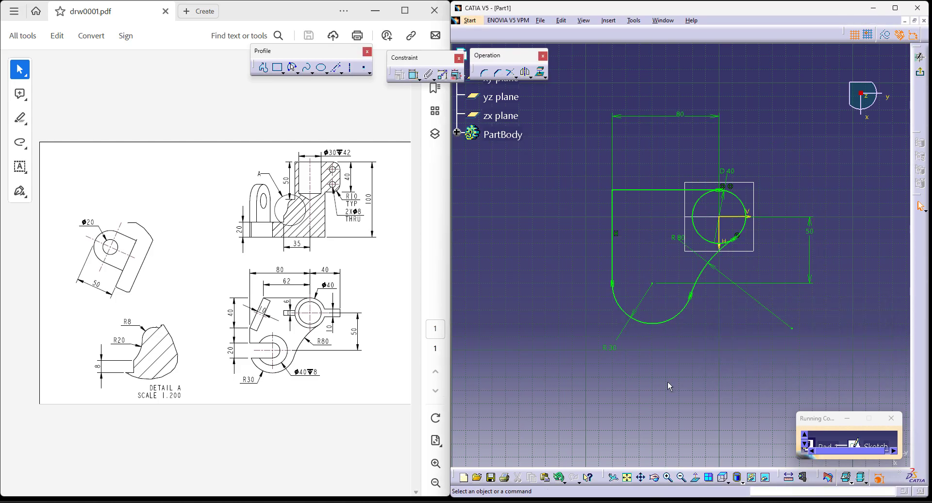
# Step: Quick Trim the circle's inner portion so only the arc on the outer boundary of the profile remains
pyautogui.click(516, 77)
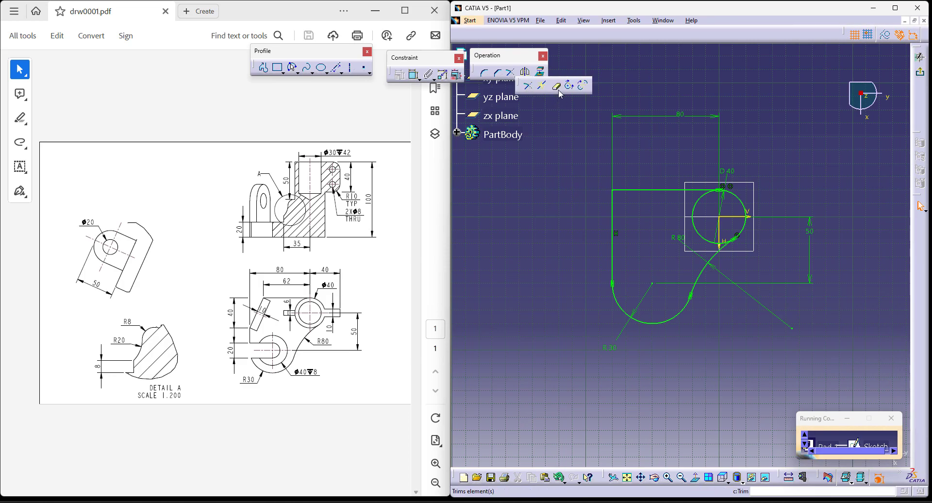
pyautogui.click(557, 86)
pyautogui.click(700, 209)
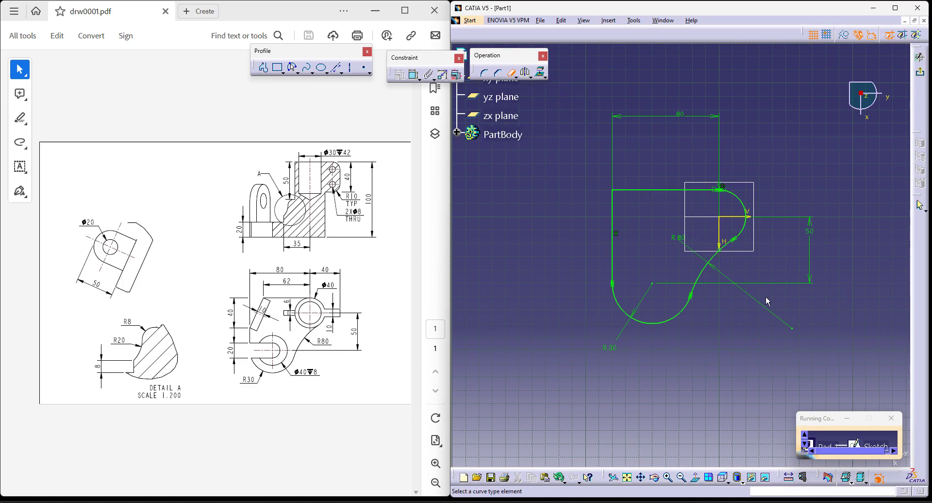
pyautogui.moveTo(773, 325); pyautogui.dragTo(791, 208, button='middle')
pyautogui.moveTo(818, 174); pyautogui.dragTo(541, 324, button='middle')
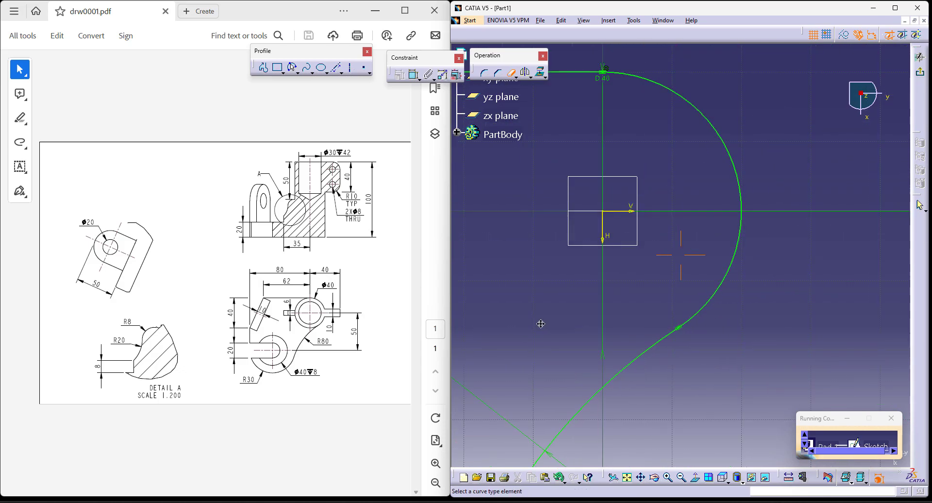
pyautogui.moveTo(624, 136)
pyautogui.mouseDown(button='middle')
pyautogui.moveTo(675, 348)
pyautogui.moveTo(676, 316)
pyautogui.mouseUp(button='middle')
# Step: Exit the sketch and create the pad from it with a length of 20 mm
pyautogui.click(922, 73)
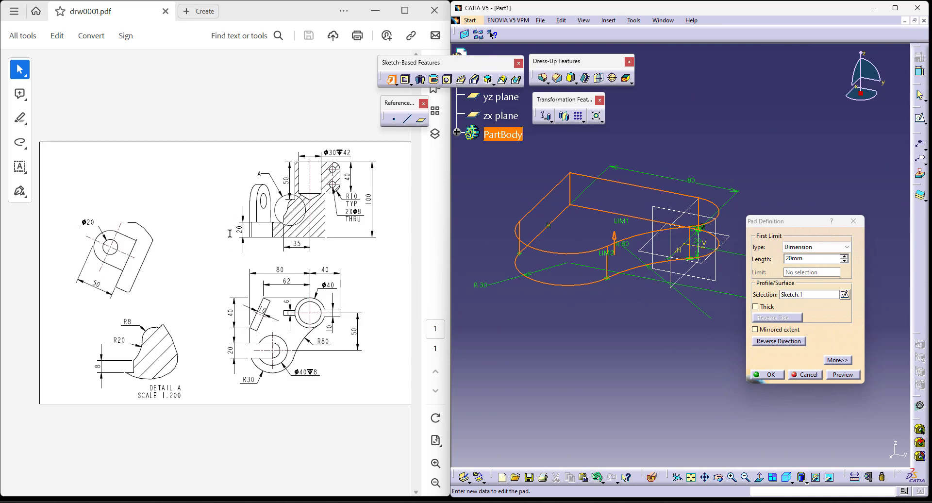
pyautogui.click(805, 258)
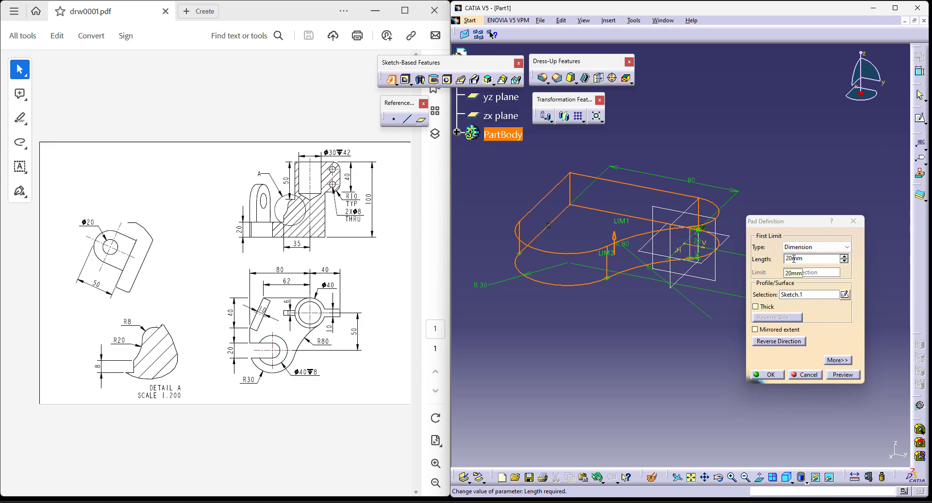
pyautogui.click(768, 374)
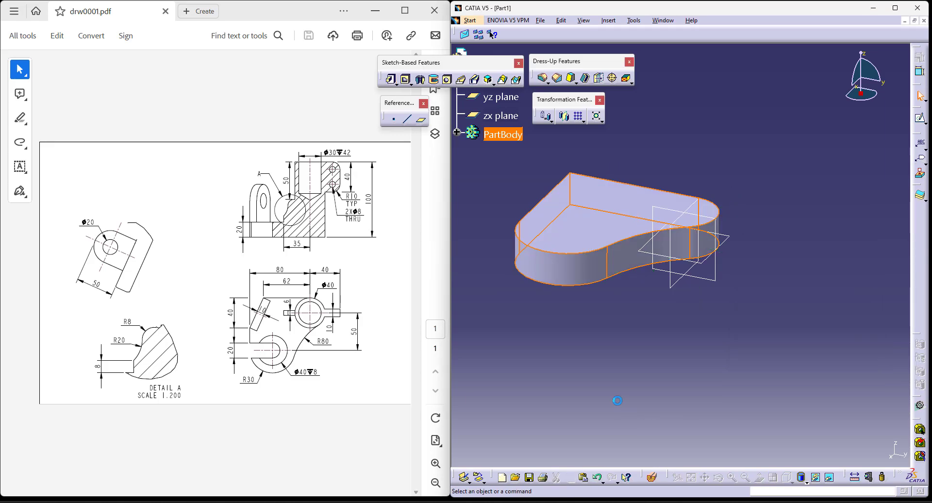
# Step: Start a pocket sketch on the plate's top face and project the two straight corner edges as construction lines
pyautogui.moveTo(641, 345); pyautogui.dragTo(707, 368, button='middle')
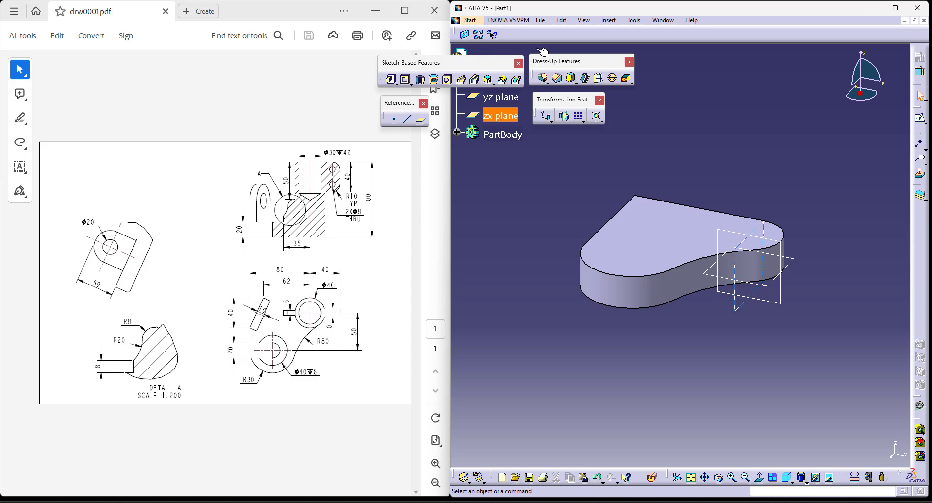
pyautogui.click(406, 80)
pyautogui.click(845, 295)
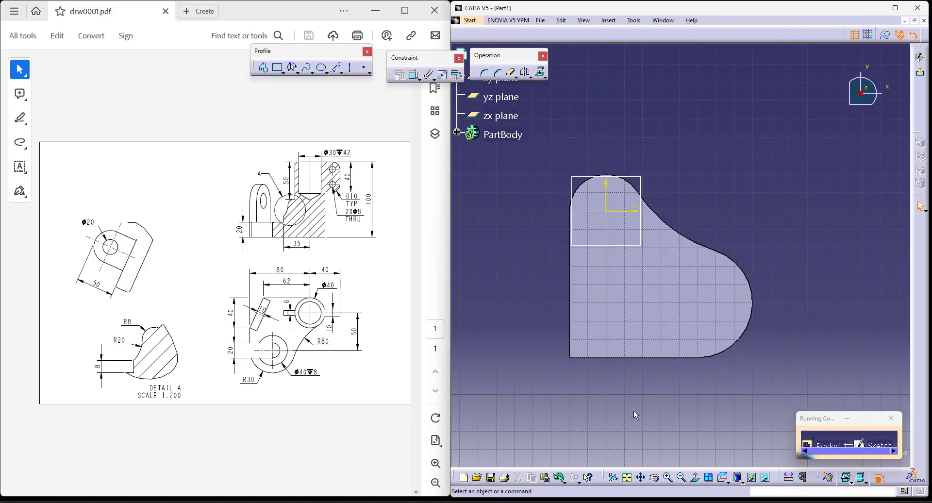
pyautogui.click(724, 477)
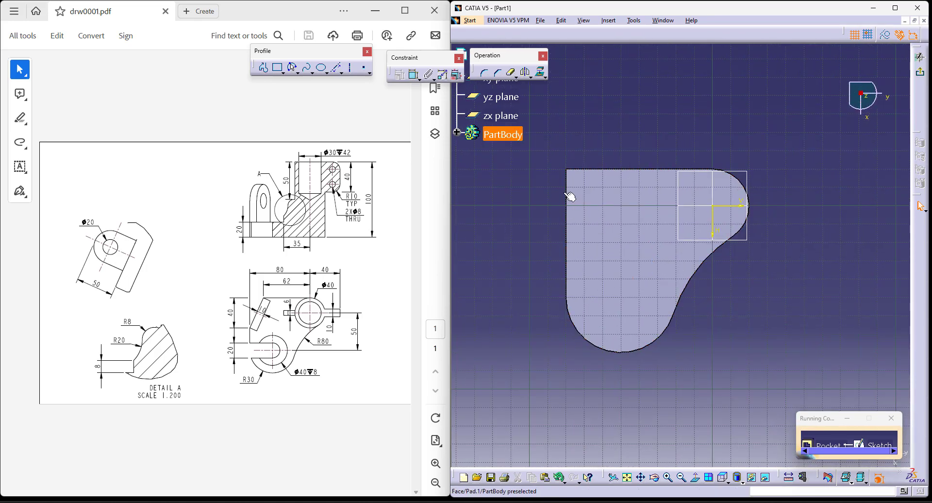
pyautogui.keyDown('ctrl'); pyautogui.click(578, 169); pyautogui.keyUp('ctrl')
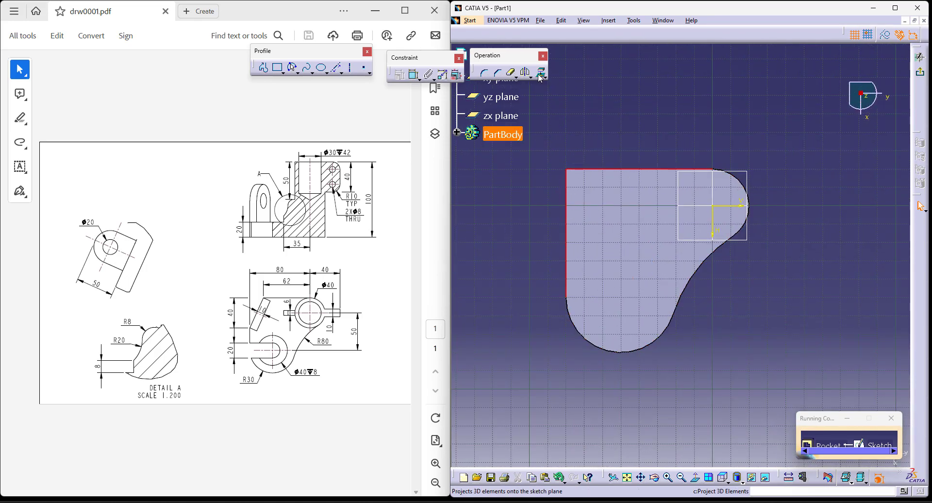
pyautogui.click(886, 37)
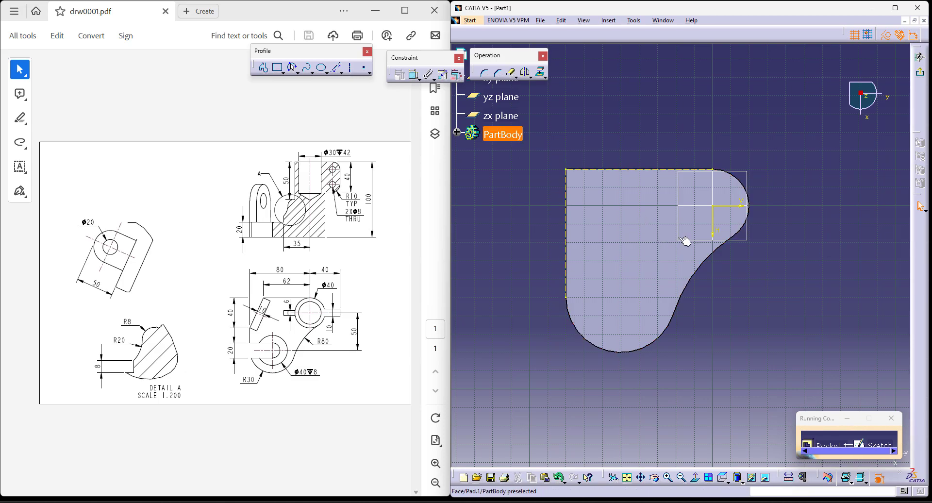
# Step: Draw a closed triangular profile over the plate's square corner, with legs of about 21 and 39 mm on the projected edges
pyautogui.click(264, 68)
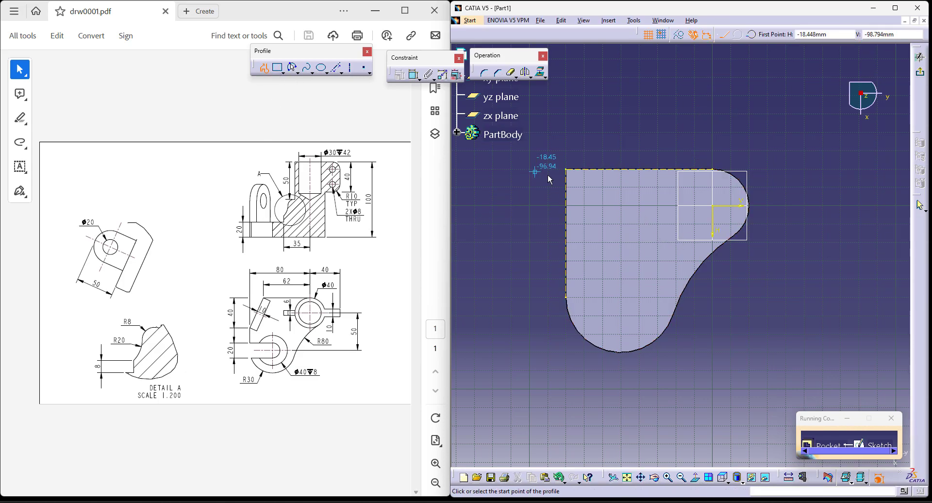
pyautogui.click(606, 168)
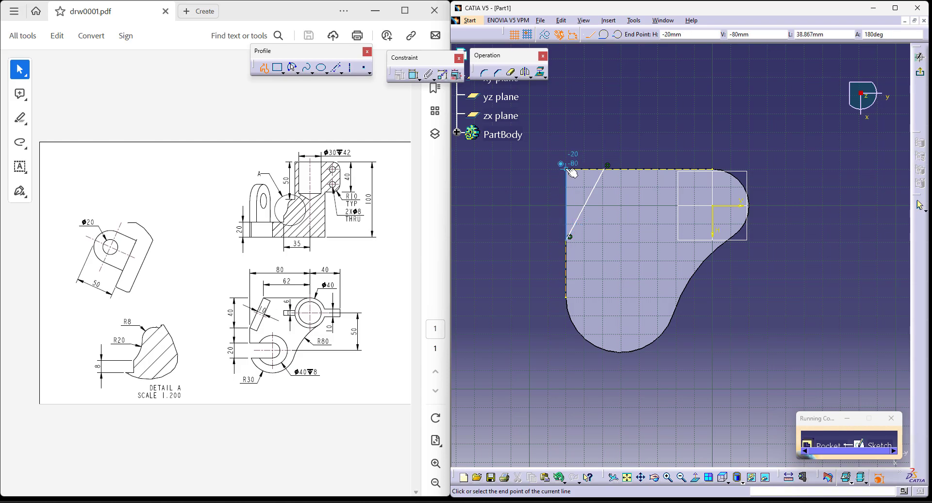
pyautogui.doubleClick(607, 166)
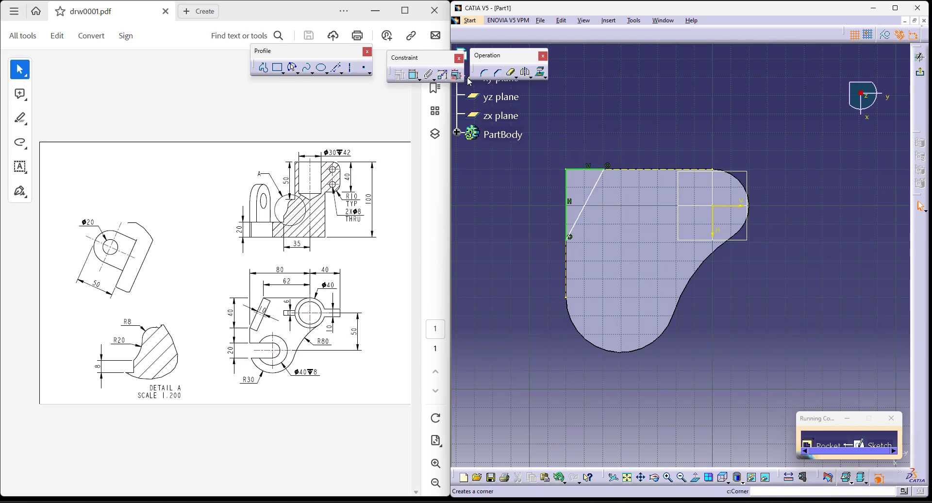
# Step: Constrain the distance from the sketch's H axis to the triangle's nearer corner on the long projected edge to 62 mm
pyautogui.click(415, 75)
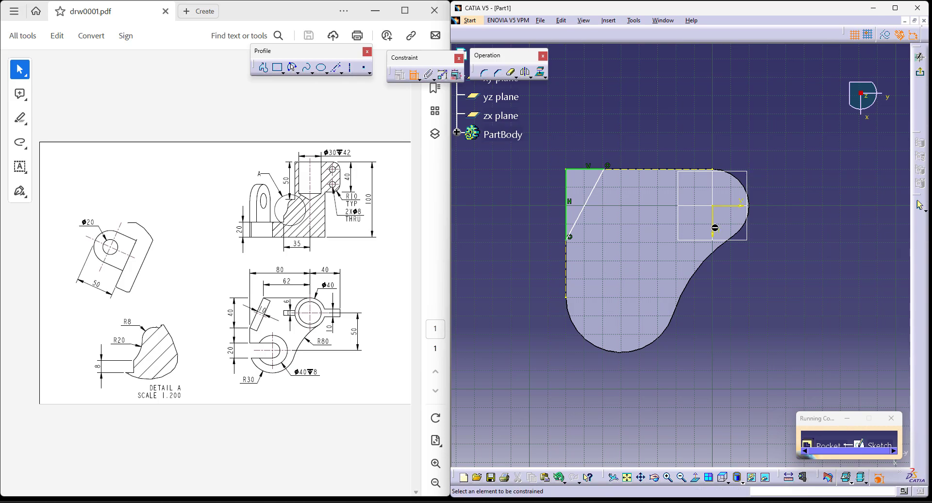
pyautogui.click(608, 167)
pyautogui.click(654, 129)
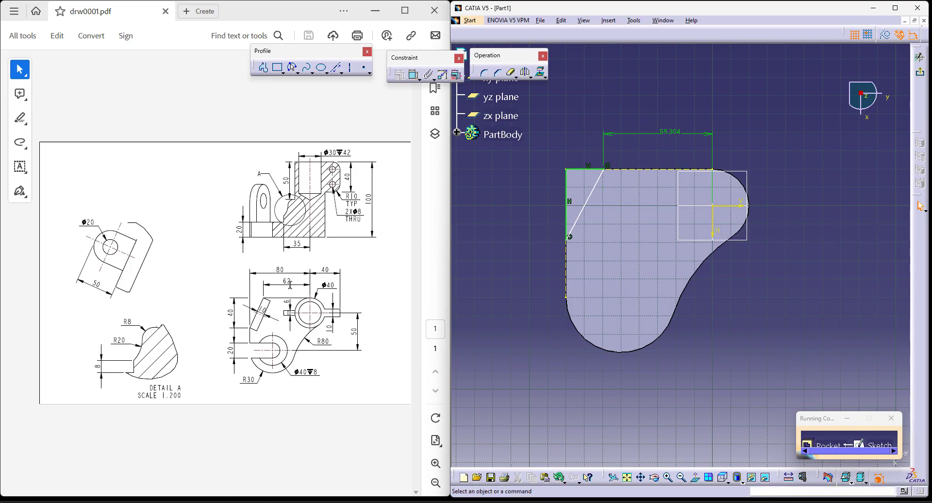
pyautogui.doubleClick(670, 131)
pyautogui.write('62')
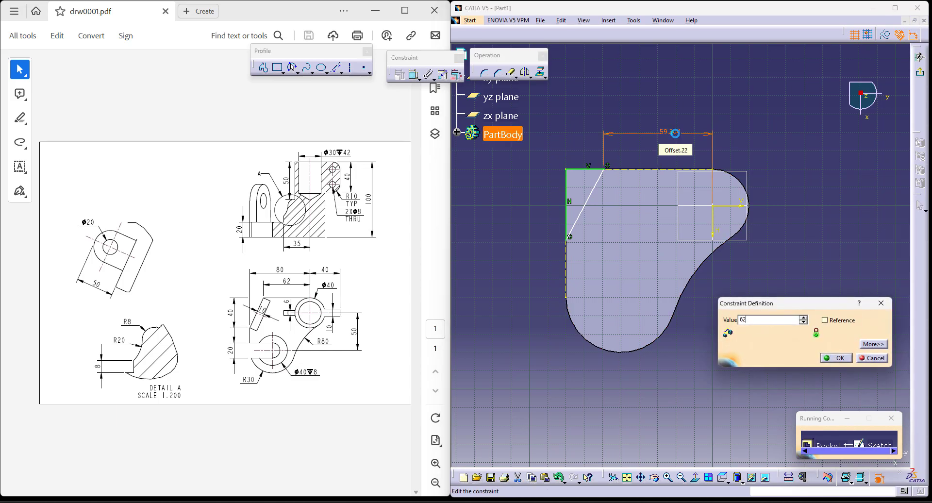
pyautogui.press('Return')
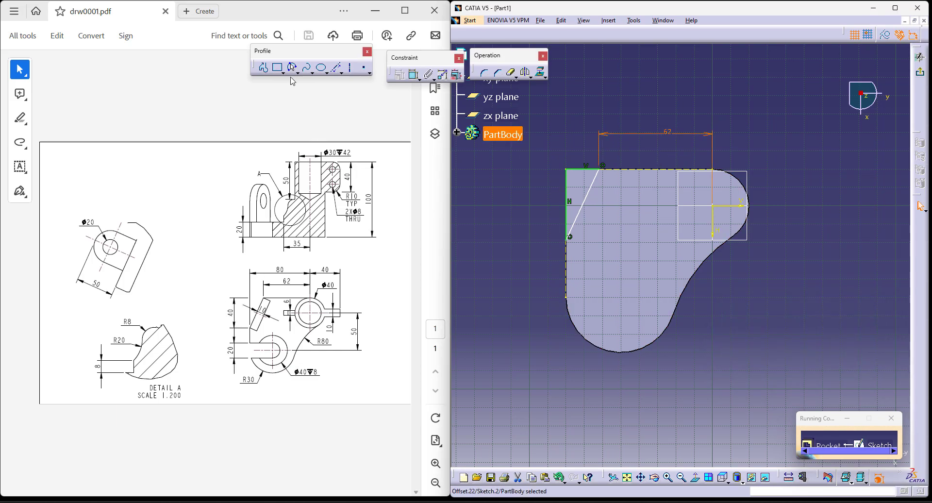
# Step: Constrain the length of the triangle's longer leg along the plate's end edge to 40 mm
pyautogui.click(413, 74)
pyautogui.click(567, 206)
pyautogui.click(532, 200)
pyautogui.doubleClick(534, 198)
pyautogui.write('40mm')
pyautogui.press('Return')
# Step: Exit the sketch and cut the triangular corner as a pocket with the limit type Up to next
pyautogui.click(920, 73)
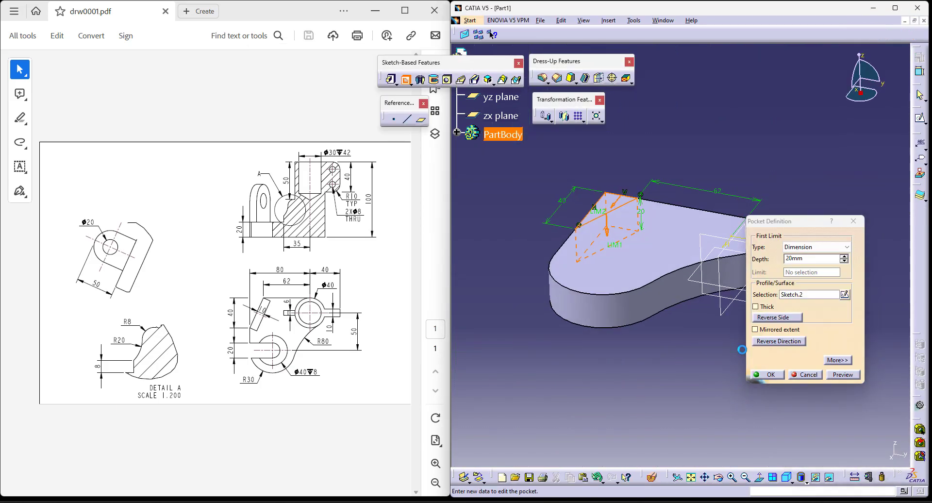
pyautogui.click(815, 247)
pyautogui.click(802, 268)
pyautogui.click(816, 247)
pyautogui.click(802, 260)
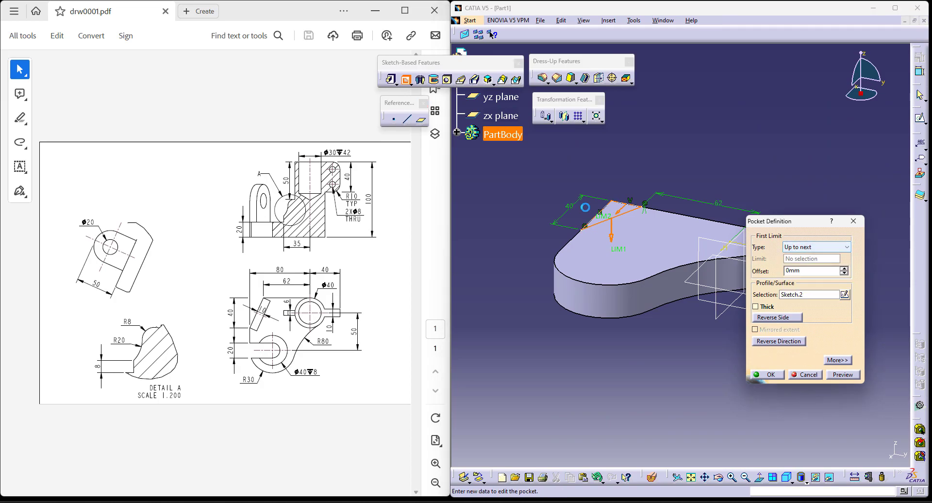
pyautogui.click(768, 374)
# Step: Create a reference plane offset 100 mm upward from the xy plane
pyautogui.moveTo(634, 342); pyautogui.dragTo(656, 347, button='middle')
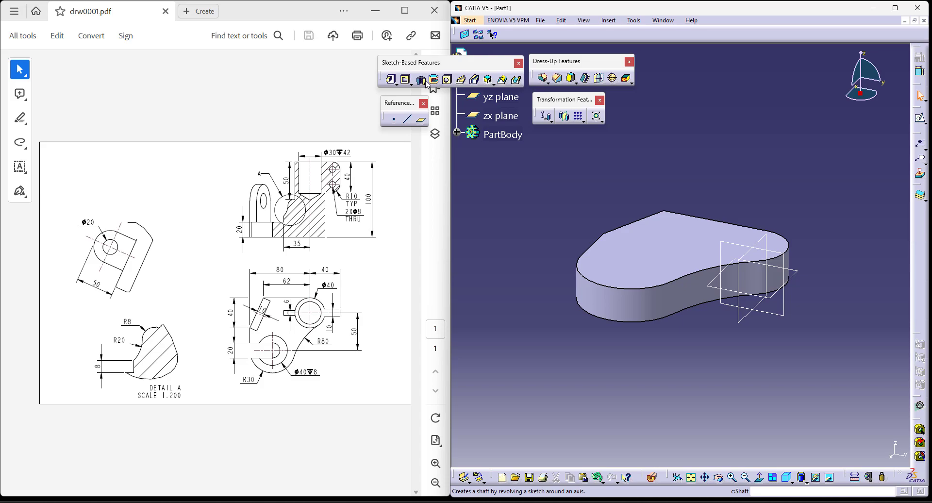
pyautogui.click(421, 120)
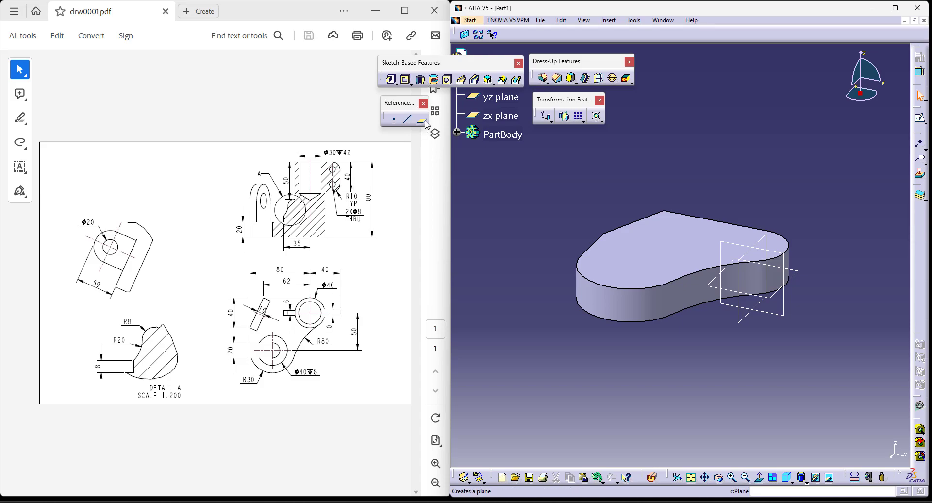
pyautogui.click(797, 271)
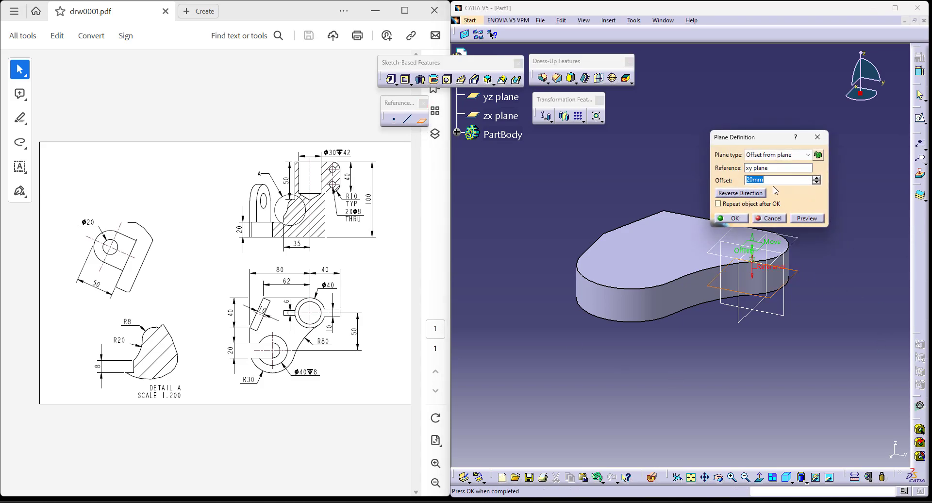
pyautogui.press('Return')
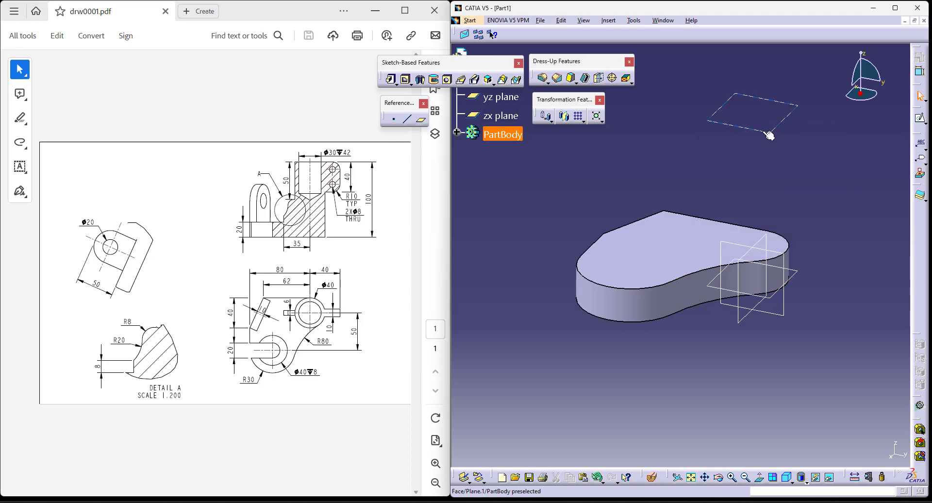
# Step: Start a pad sketch on the offset plane and project the plate's rounded end arc at the origin as construction geometry
pyautogui.click(391, 79)
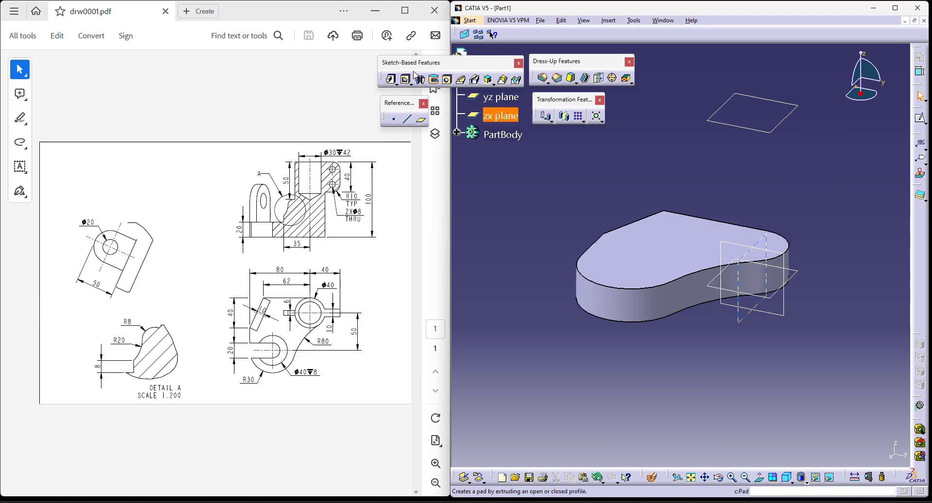
pyautogui.click(840, 294)
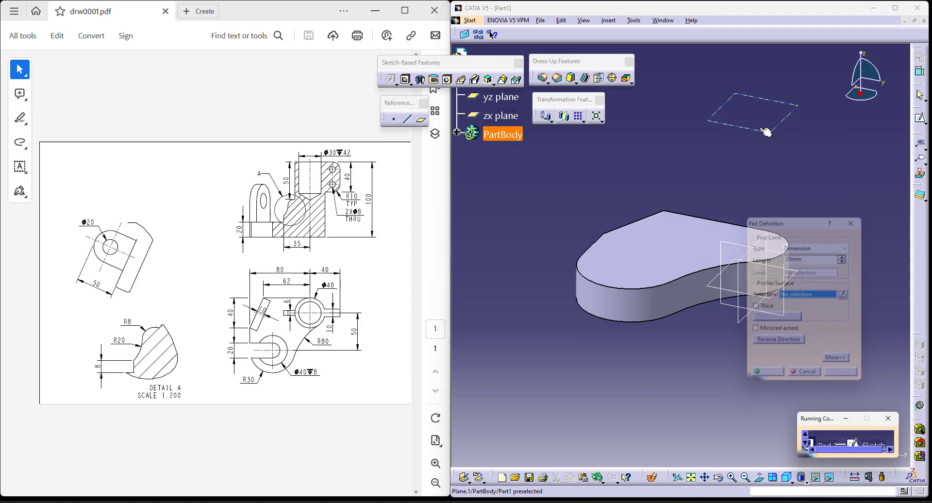
pyautogui.click(764, 136)
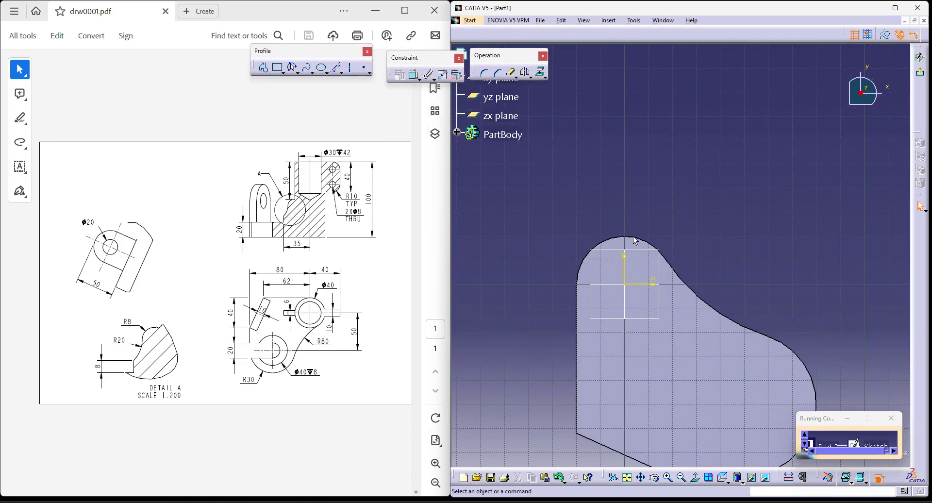
pyautogui.click(538, 76)
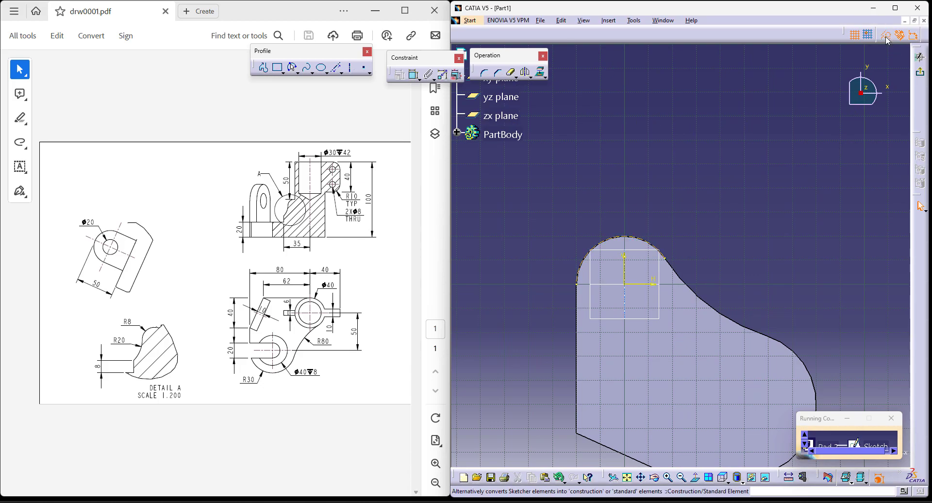
pyautogui.moveTo(648, 152); pyautogui.dragTo(653, 91, button='middle')
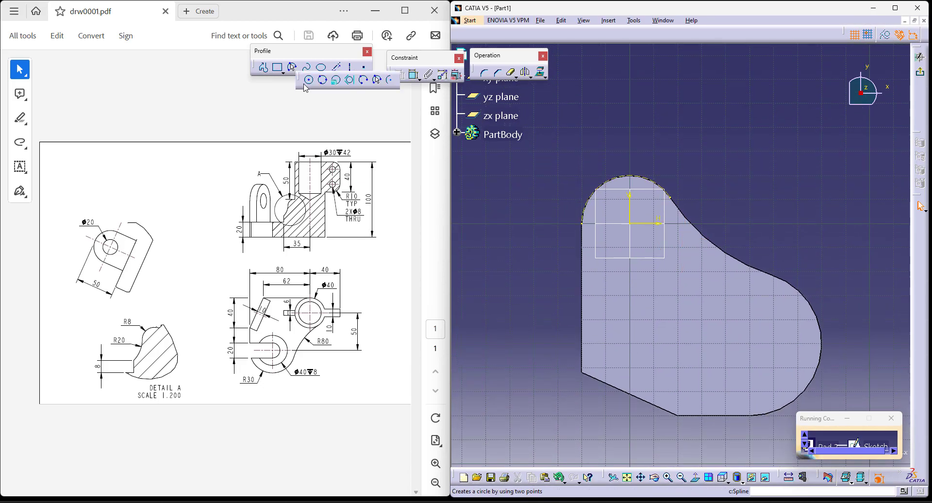
# Step: Draw a circle centred on the sketch origin that matches the radius of the projected end arc
pyautogui.click(292, 67)
pyautogui.click(632, 224)
pyautogui.click(667, 260)
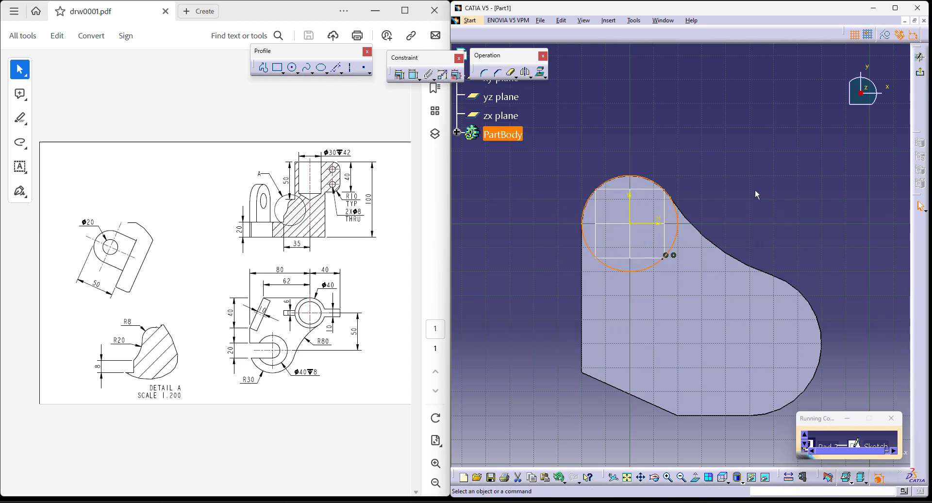
# Step: Exit the sketch and pad the circle downward to the plate with the limit type Up to next
pyautogui.click(925, 75)
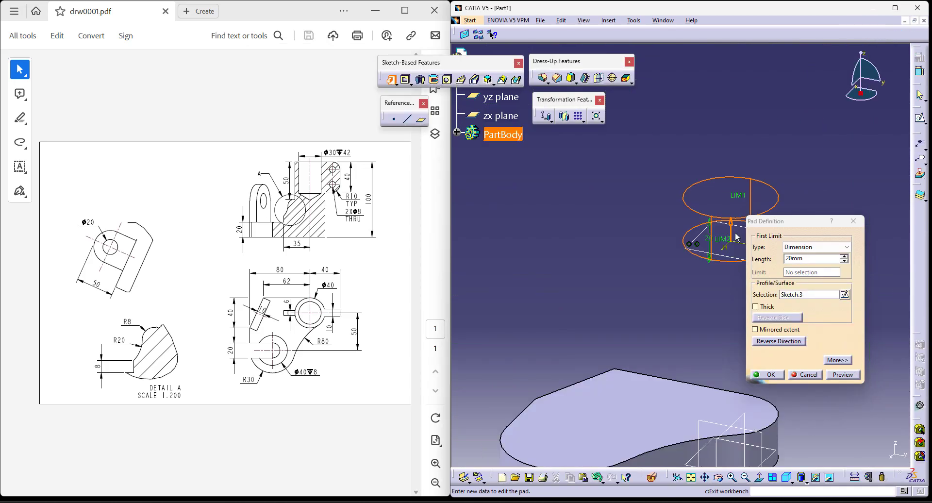
pyautogui.click(671, 130)
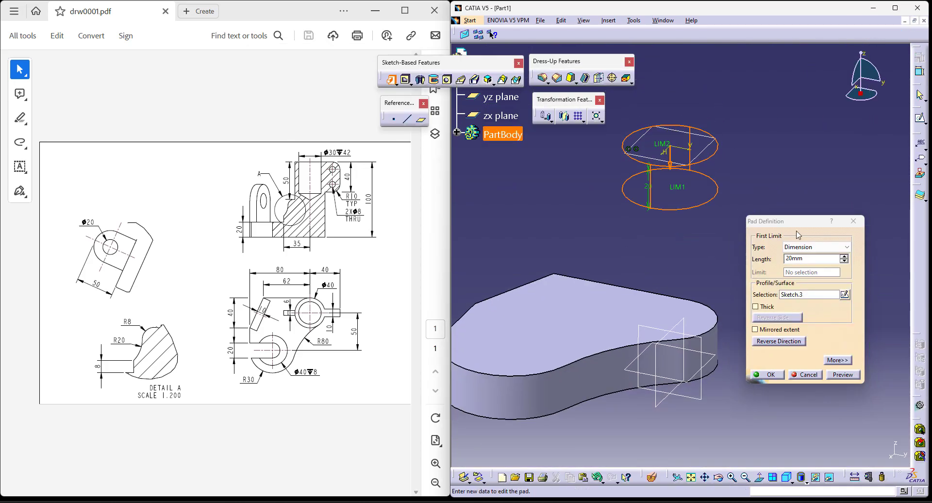
pyautogui.click(808, 248)
pyautogui.click(806, 265)
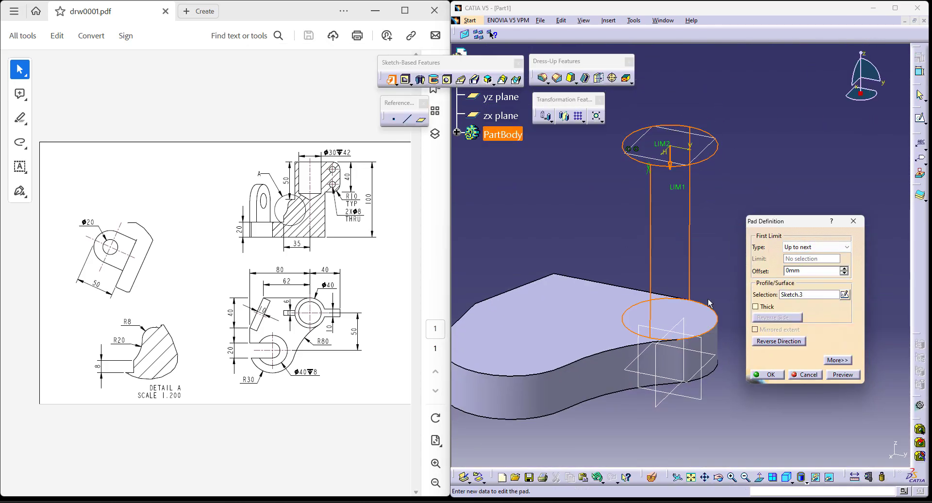
pyautogui.click(756, 377)
# Step: Create a reference plane offset 40 mm from the zx plane, beside the cylinder
pyautogui.moveTo(756, 406); pyautogui.dragTo(811, 369, button='middle')
pyautogui.click(798, 444)
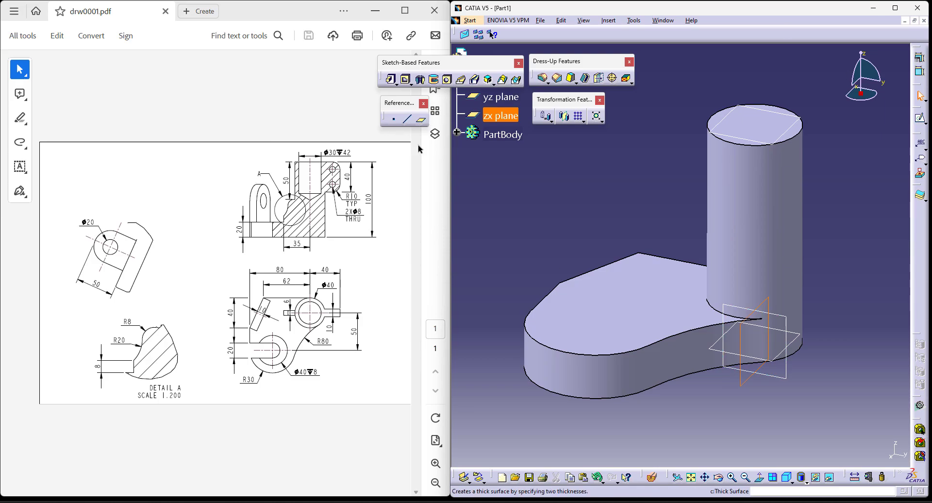
pyautogui.click(421, 120)
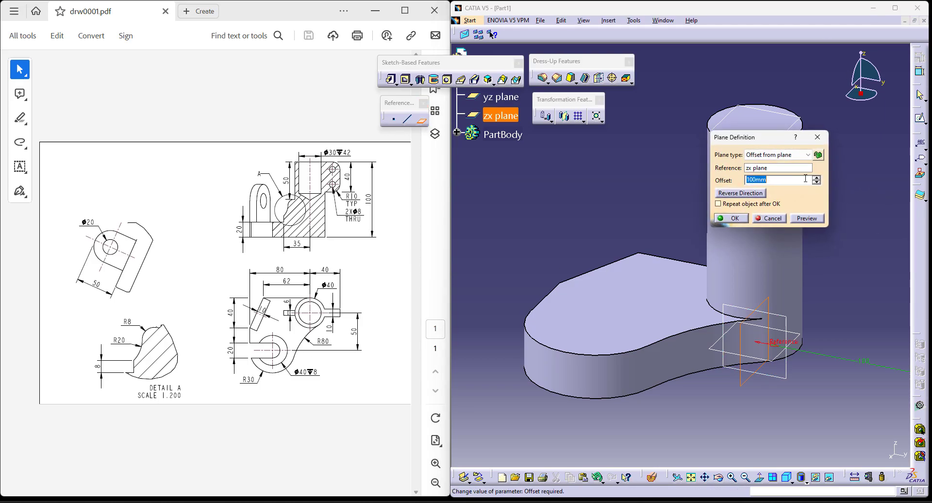
pyautogui.write('40')
pyautogui.press('Return')
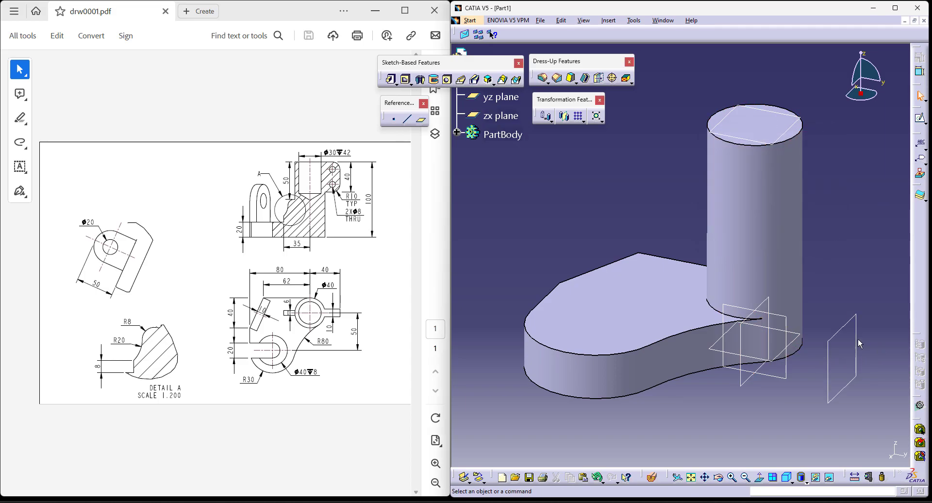
# Step: Start a pad sketch on the new 40 mm offset plane and project the cylinder's top edge and centre line as construction elements
pyautogui.click(391, 79)
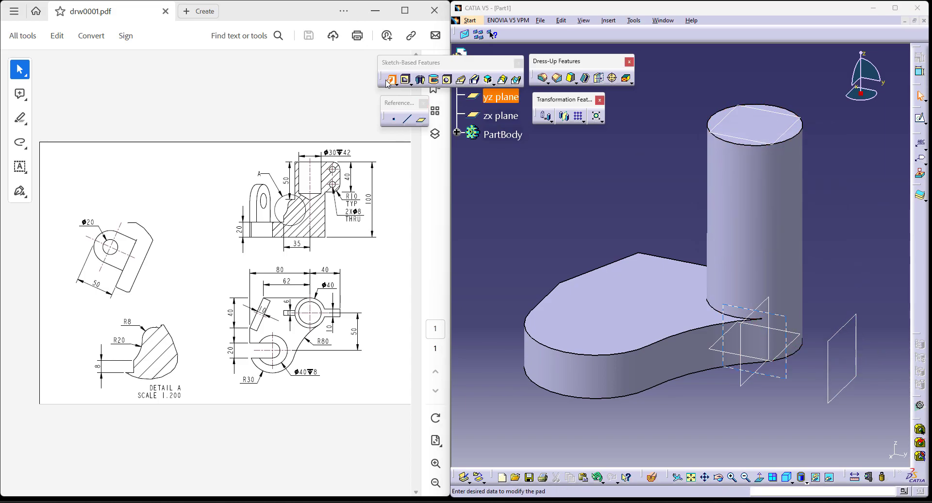
pyautogui.click(845, 295)
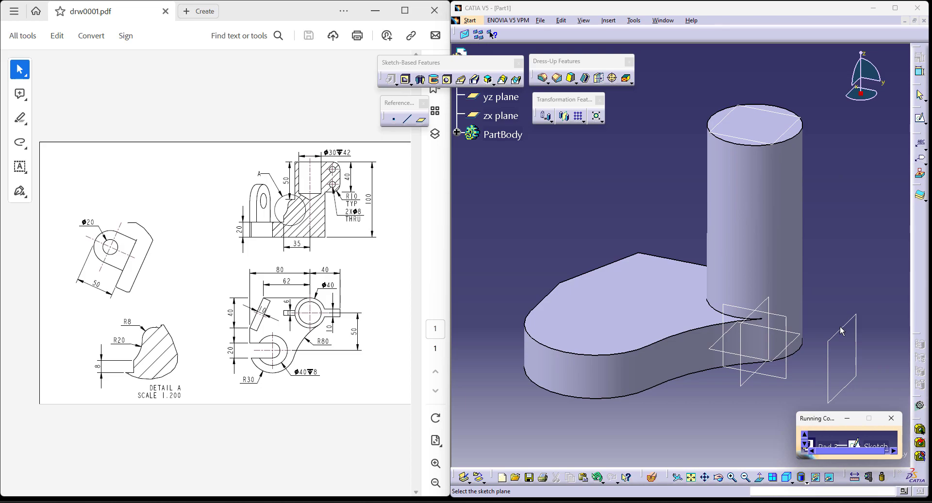
pyautogui.click(826, 359)
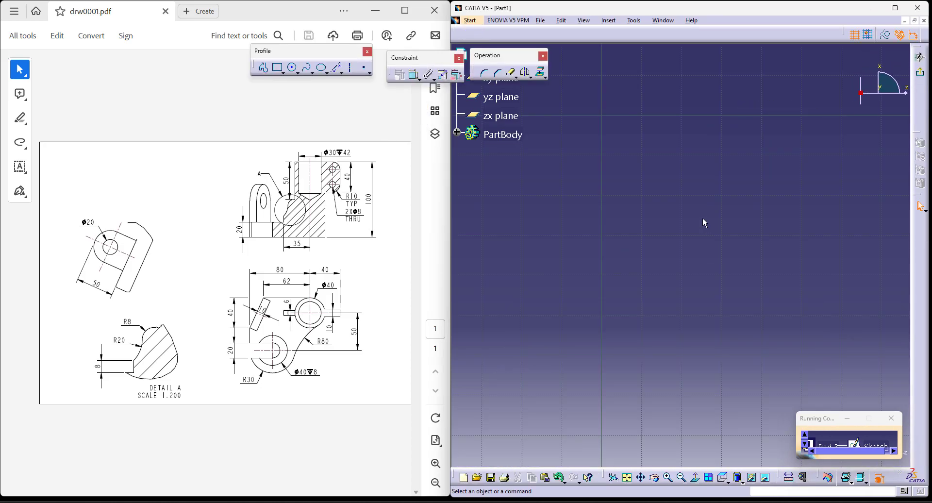
pyautogui.moveTo(718, 346)
pyautogui.mouseDown(button='middle')
pyautogui.moveTo(724, 223)
pyautogui.moveTo(748, 124)
pyautogui.mouseUp(button='middle')
pyautogui.moveTo(748, 123)
pyautogui.mouseDown(button='middle')
pyautogui.moveTo(699, 275)
pyautogui.moveTo(587, 423)
pyautogui.mouseUp(button='middle')
pyautogui.scroll(1, 727, 252)
pyautogui.click(540, 73)
pyautogui.click(724, 238)
pyautogui.click(877, 36)
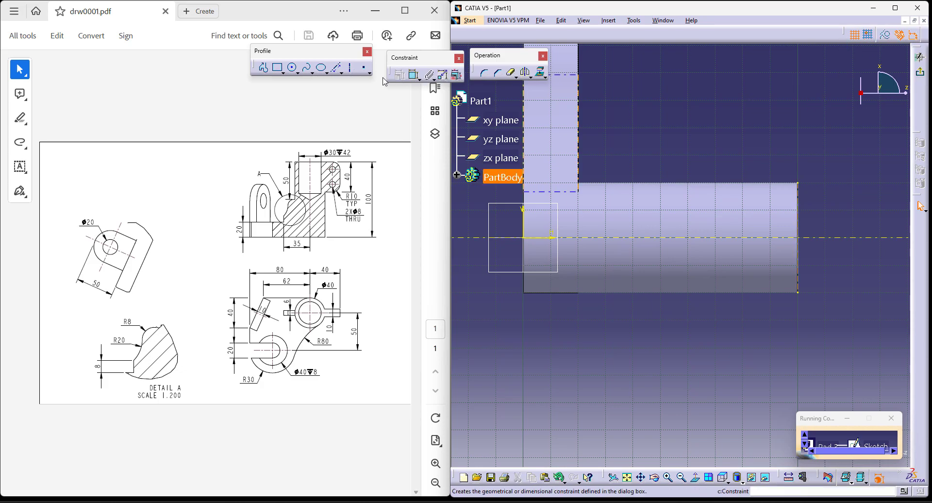
# Step: Draw a rectangle about 31 mm by 10 mm starting on the cylinder's projected top edge, with its long sides symmetric about the centre line
pyautogui.click(277, 68)
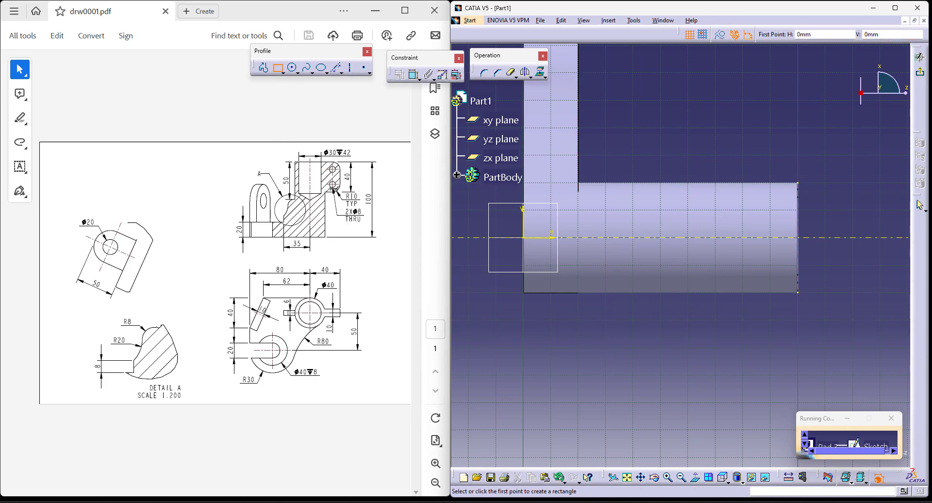
pyautogui.click(797, 222)
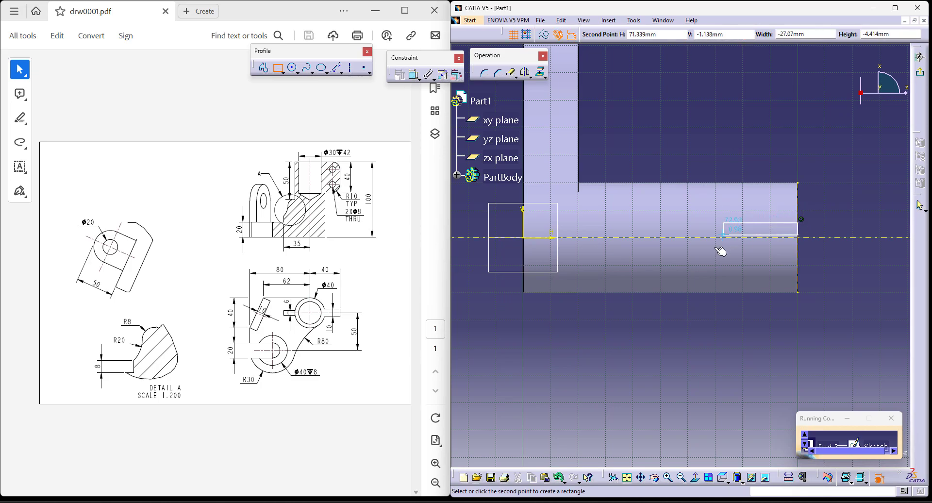
pyautogui.click(713, 251)
pyautogui.click(413, 74)
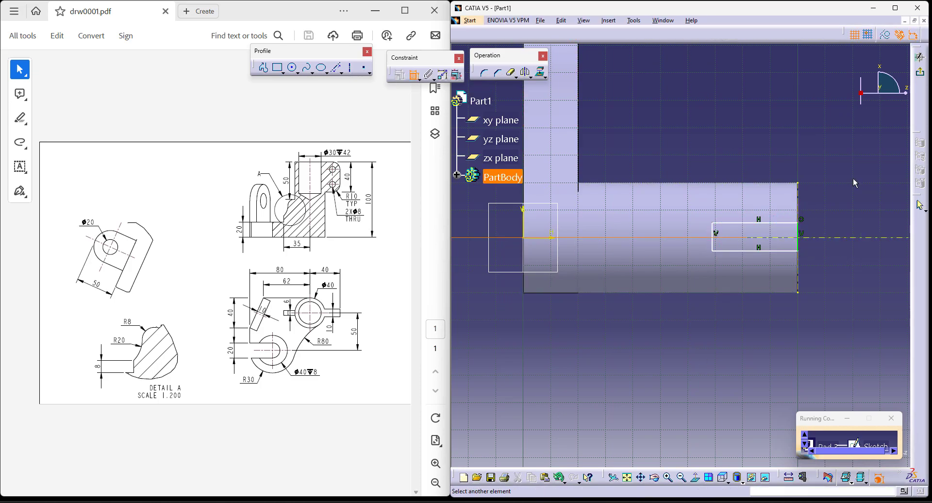
pyautogui.click(791, 251)
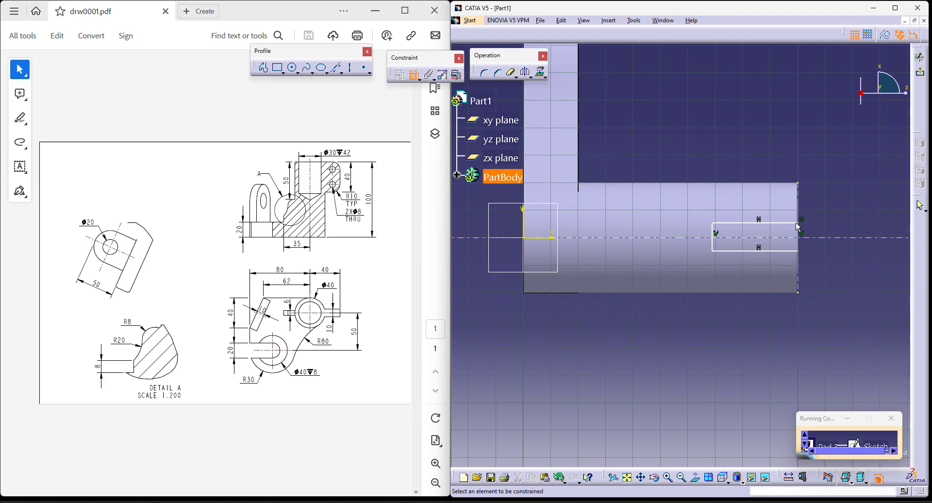
pyautogui.rightClick(818, 234)
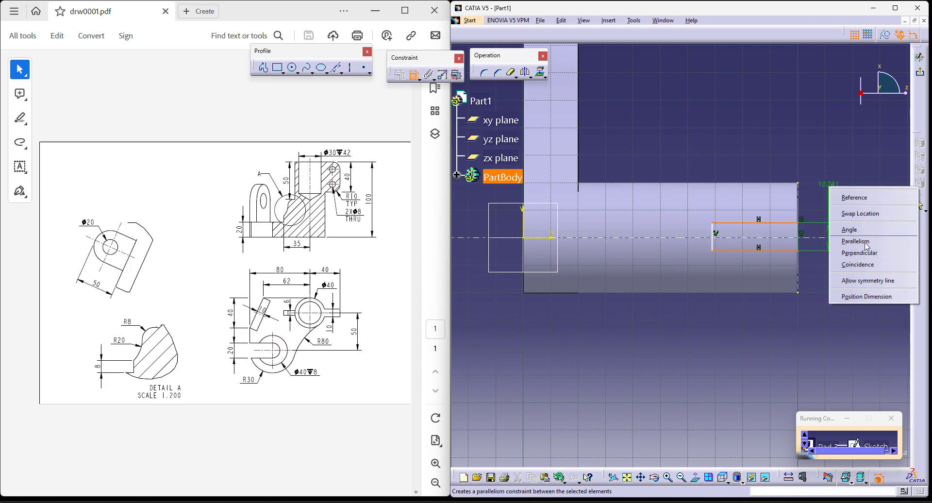
pyautogui.click(855, 277)
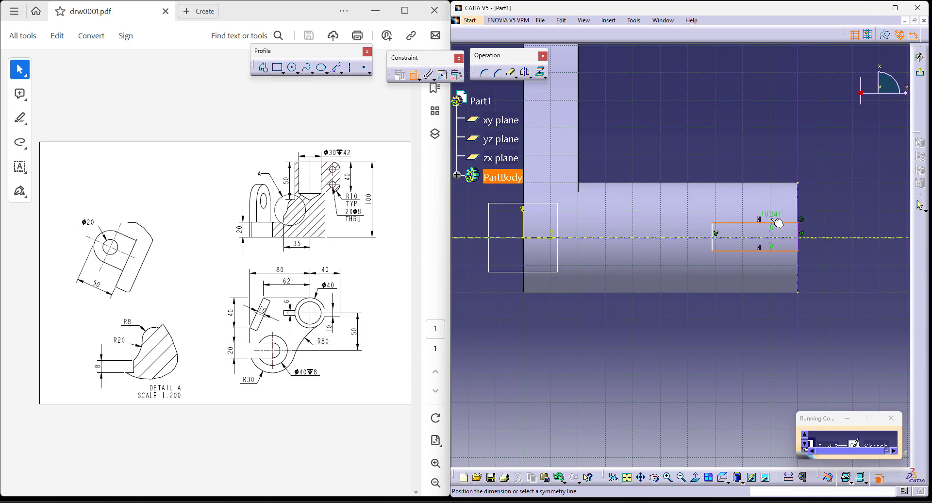
# Step: Dimension the rectangle's length to 40 mm along the cylinder axis and its width to 10 mm
pyautogui.click(789, 223)
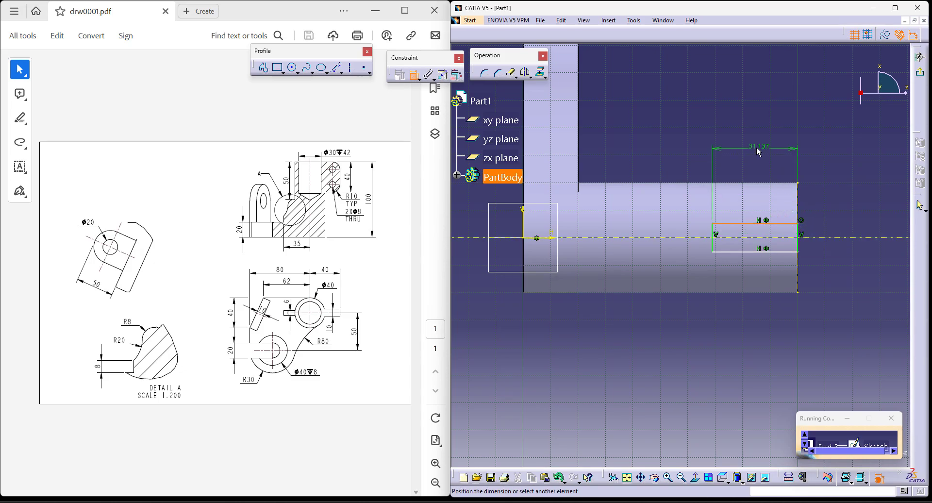
pyautogui.click(763, 148)
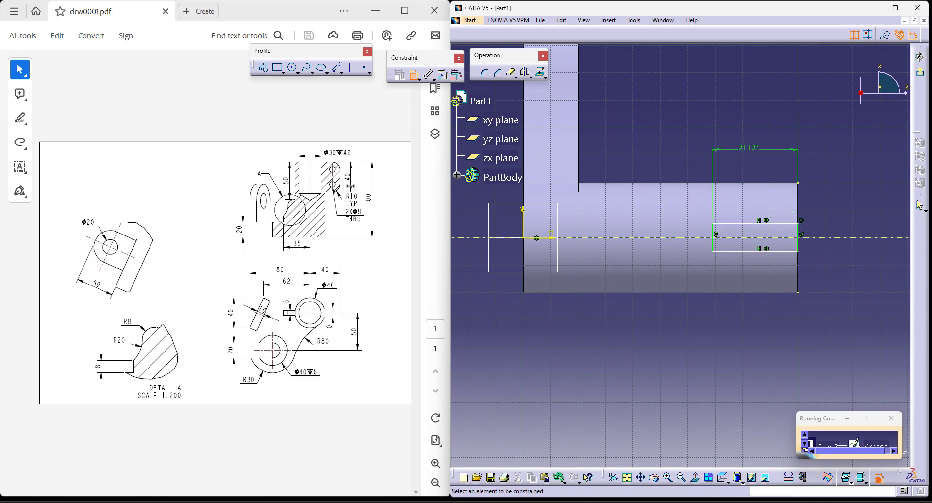
pyautogui.doubleClick(759, 152)
pyautogui.write('40mm')
pyautogui.press('Return')
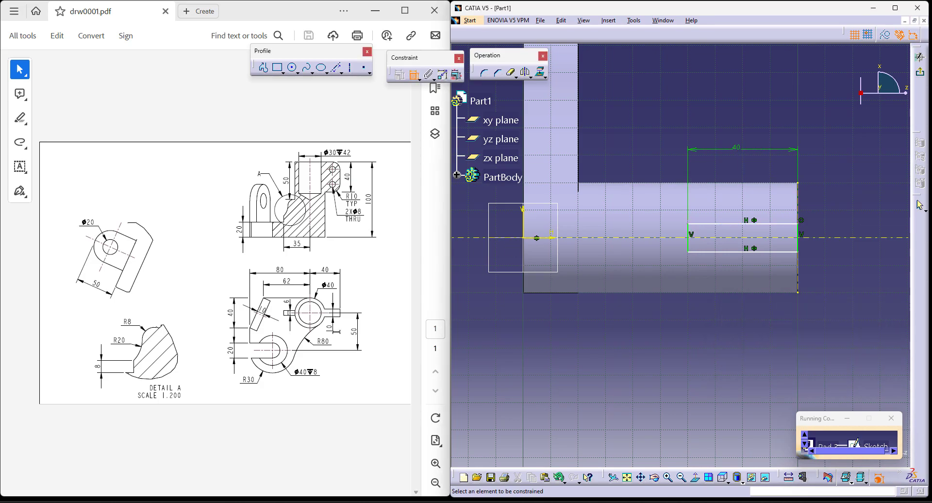
pyautogui.click(798, 239)
pyautogui.click(832, 204)
pyautogui.doubleClick(829, 198)
pyautogui.write('10mm')
pyautogui.press('Return')
# Step: Exit the sketch and pad the rectangle from the offset plane until it meets the cylinder
pyautogui.click(920, 72)
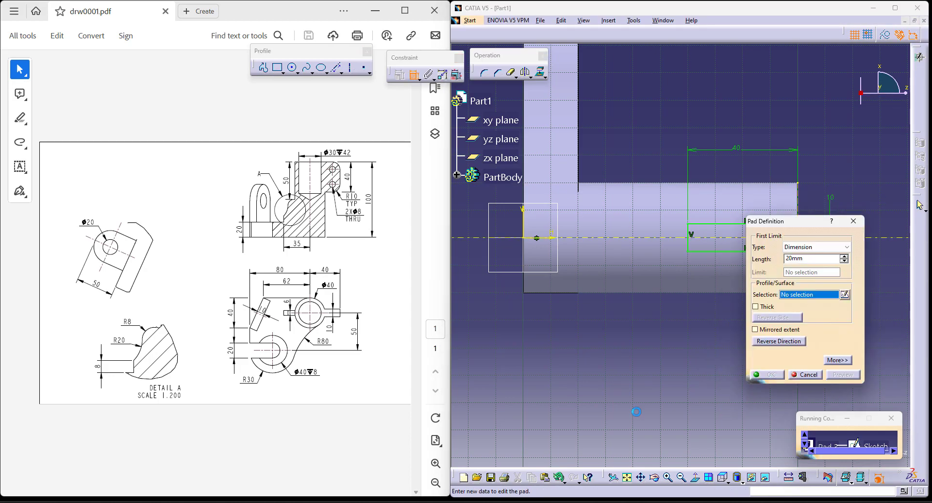
pyautogui.click(691, 213)
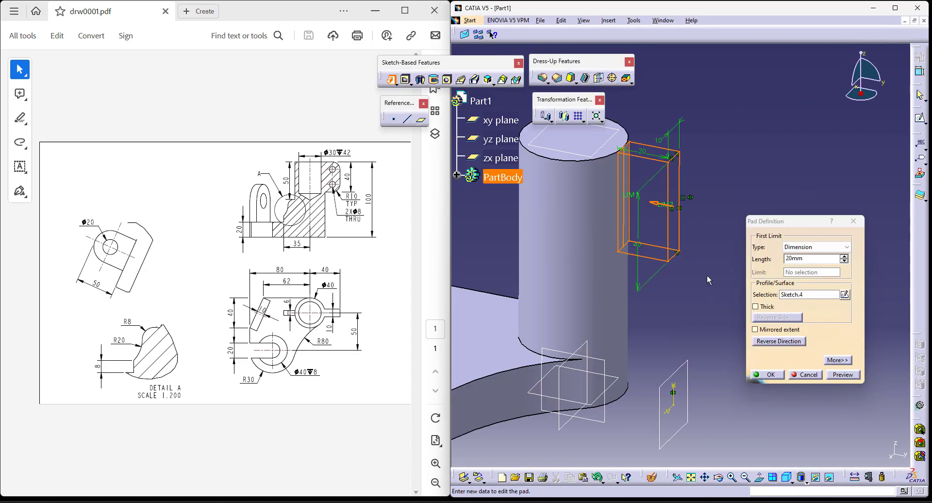
pyautogui.click(796, 253)
pyautogui.click(801, 262)
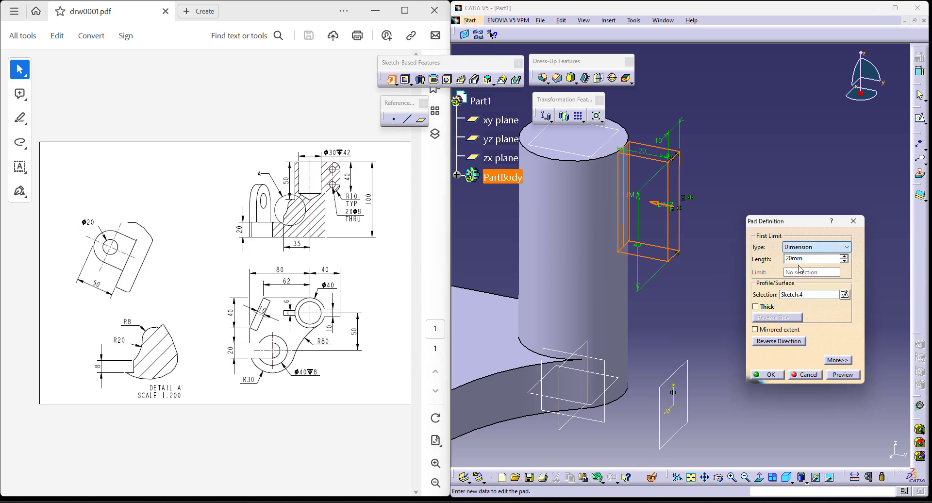
pyautogui.click(769, 375)
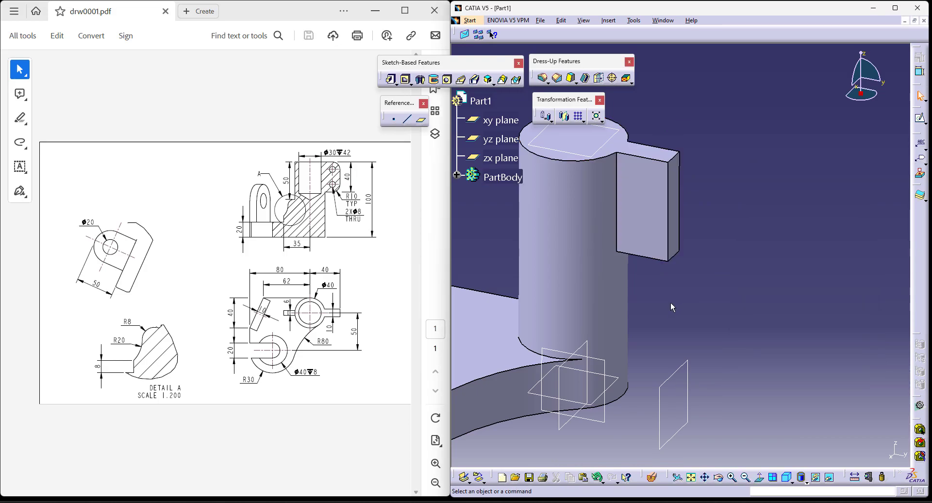
# Step: Start a pad sketch on the base plate's top face and project the slanted corner edge into it
pyautogui.moveTo(670, 303); pyautogui.dragTo(816, 266, button='middle')
pyautogui.moveTo(595, 259); pyautogui.dragTo(659, 226, button='middle')
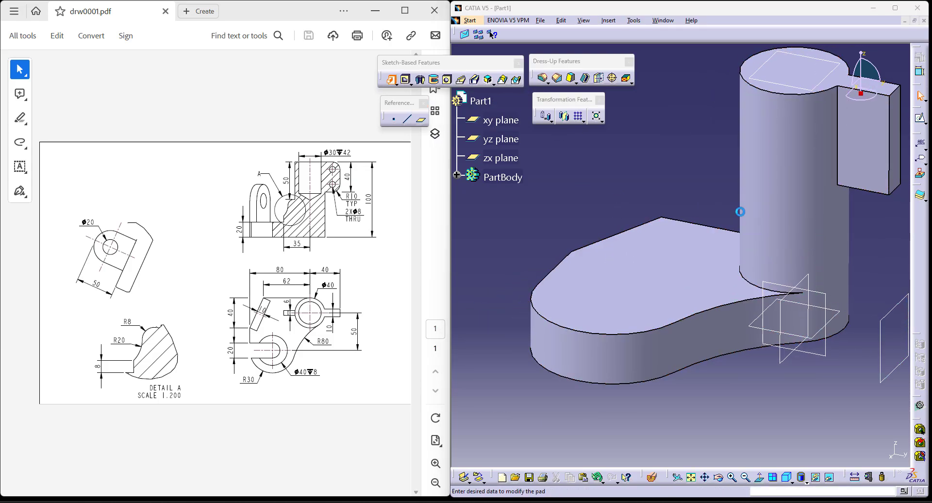
pyautogui.click(847, 297)
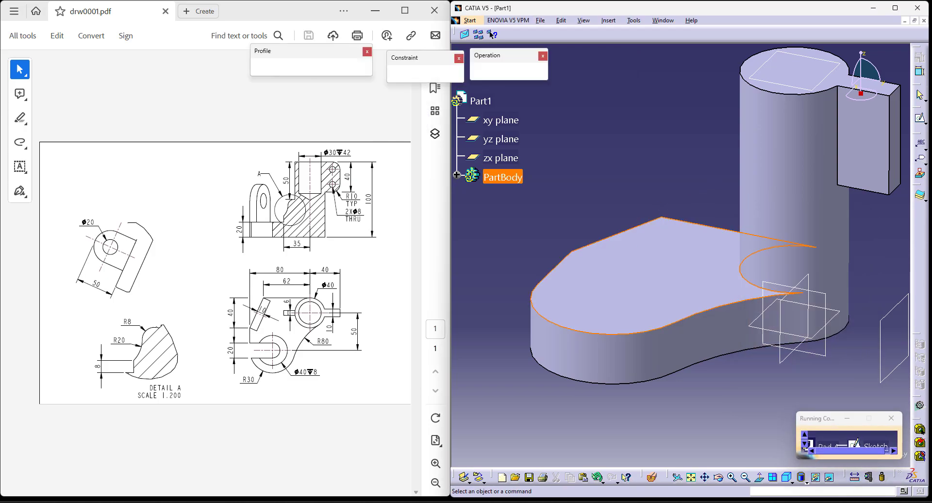
pyautogui.click(651, 322)
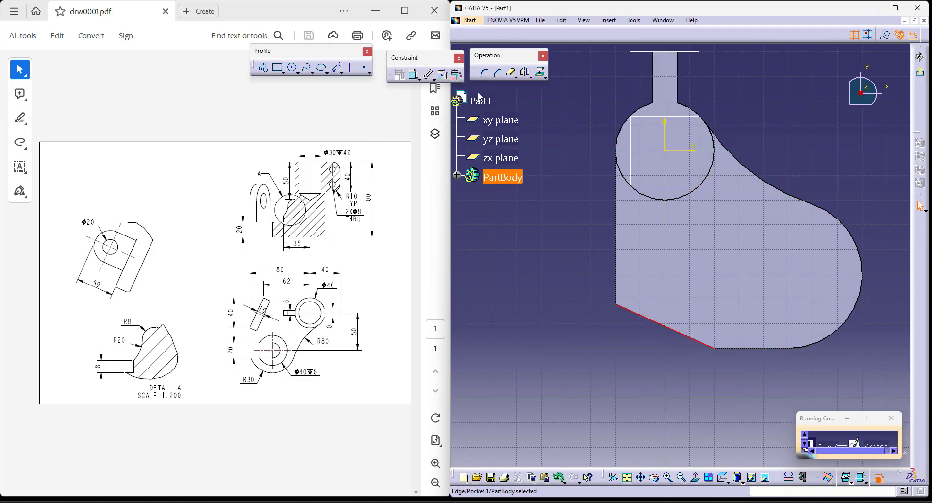
pyautogui.click(540, 72)
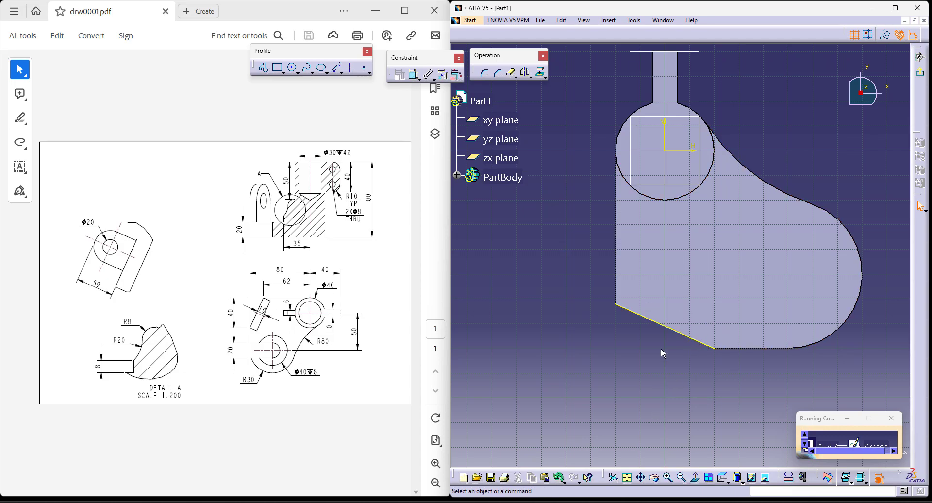
pyautogui.press('Escape')
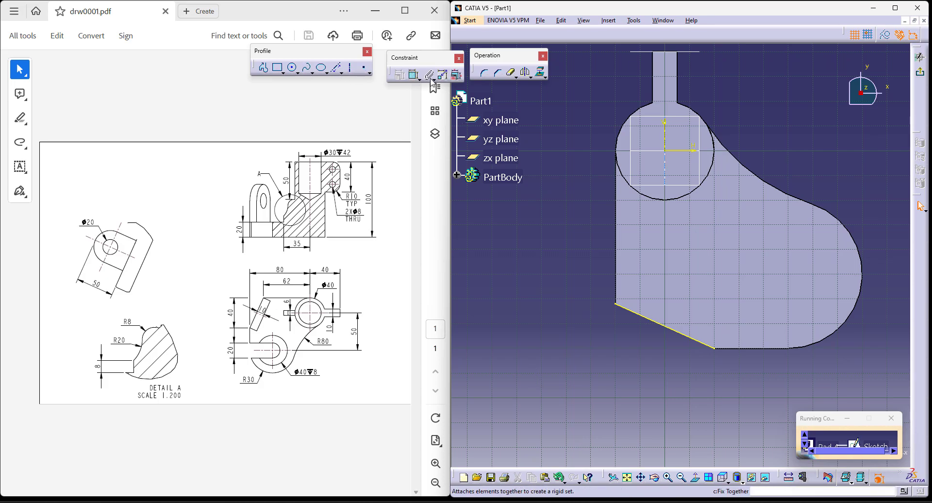
# Step: Offset the projected slanted edge 10 mm inward onto the plate
pyautogui.click(531, 78)
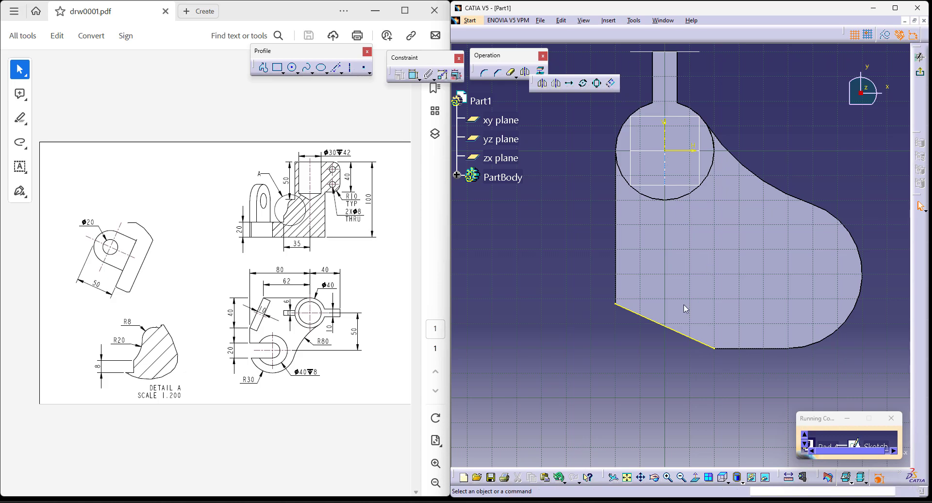
pyautogui.click(672, 329)
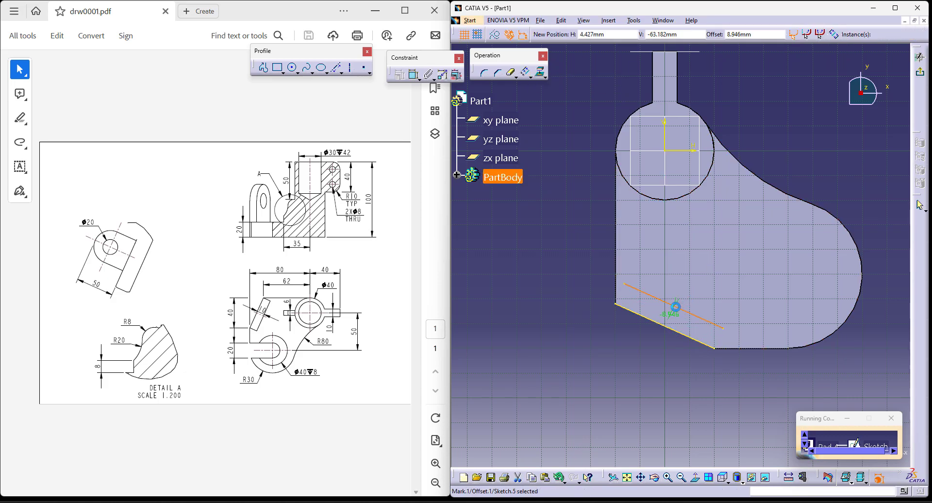
pyautogui.click(675, 307)
pyautogui.doubleClick(675, 314)
pyautogui.write('-10mm')
pyautogui.press('Return')
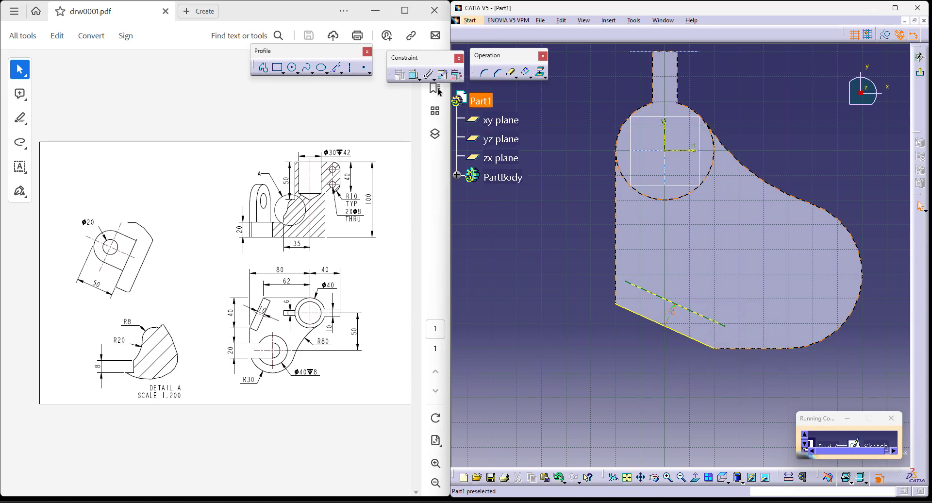
# Step: Join the ends of the slanted edge and its offset line with two short lines to close the profile
pyautogui.click(337, 68)
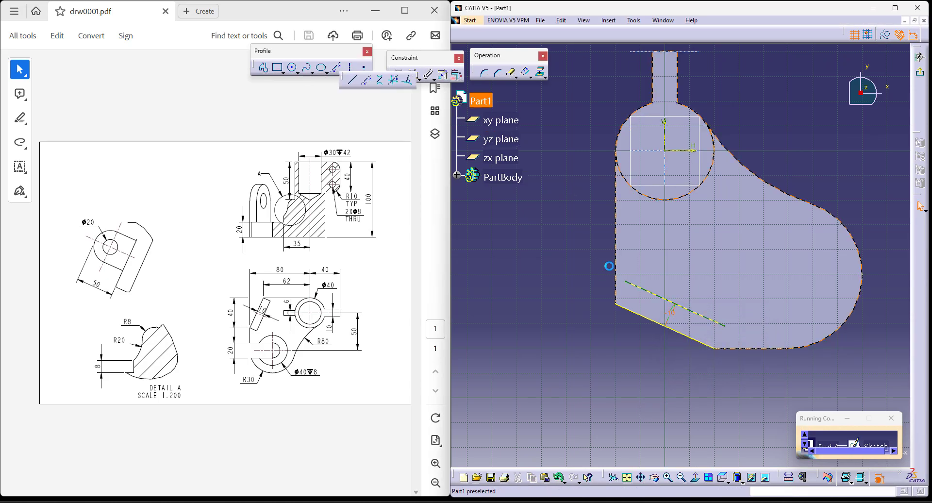
pyautogui.click(618, 306)
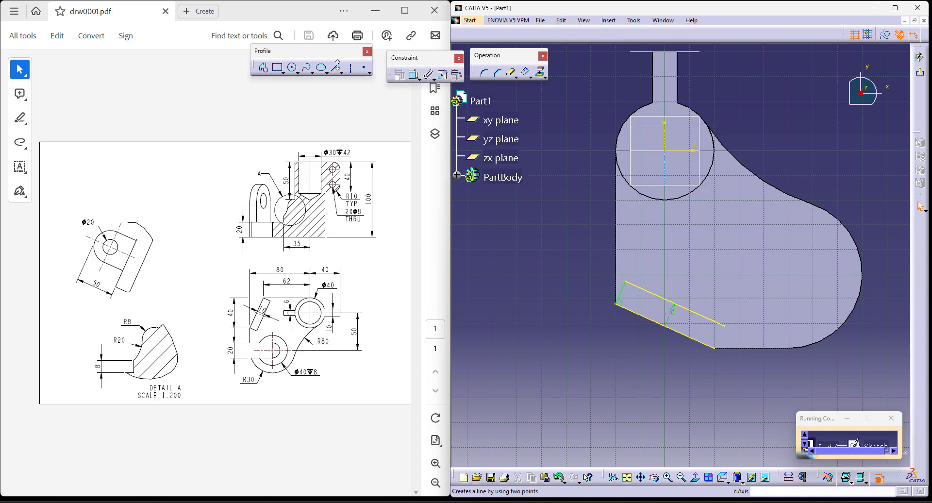
pyautogui.click(715, 348)
pyautogui.click(718, 348)
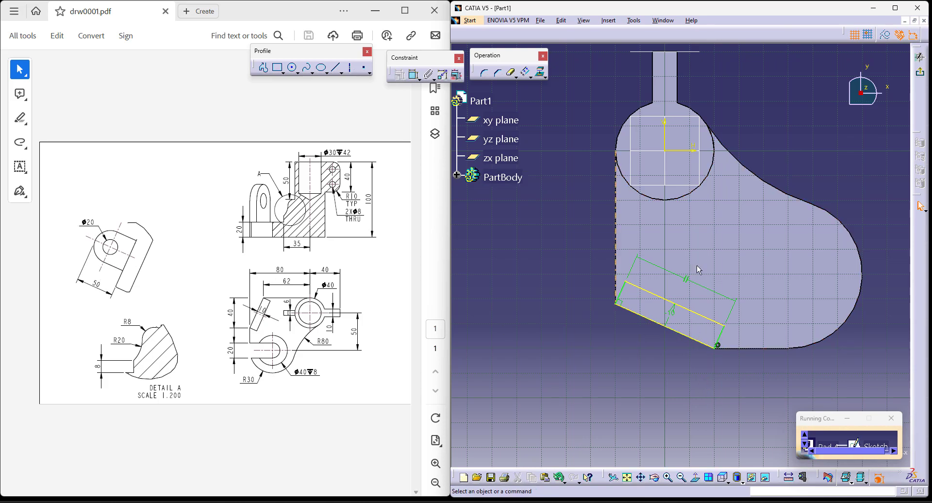
# Step: Exit the sketch and pad the closed slanted profile 50 mm upward from the plate
pyautogui.click(920, 72)
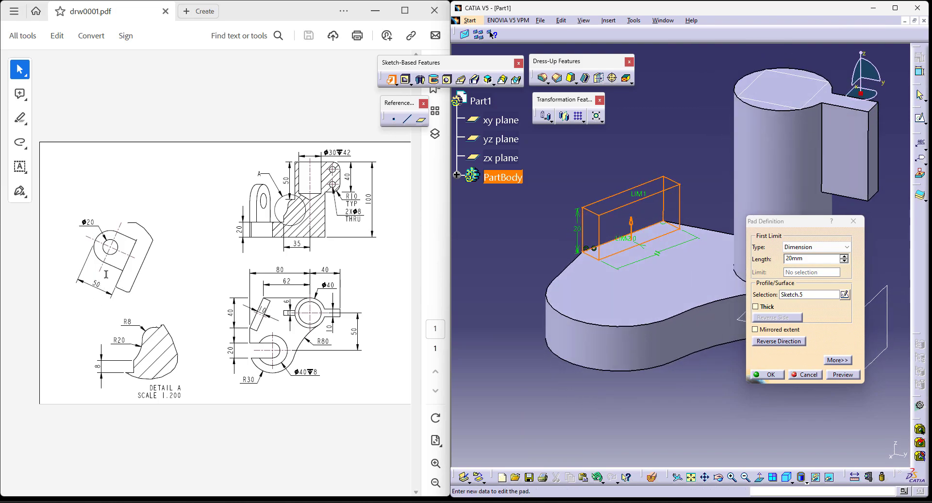
pyautogui.doubleClick(803, 260)
pyautogui.write('50')
pyautogui.press('Return')
pyautogui.click(766, 407)
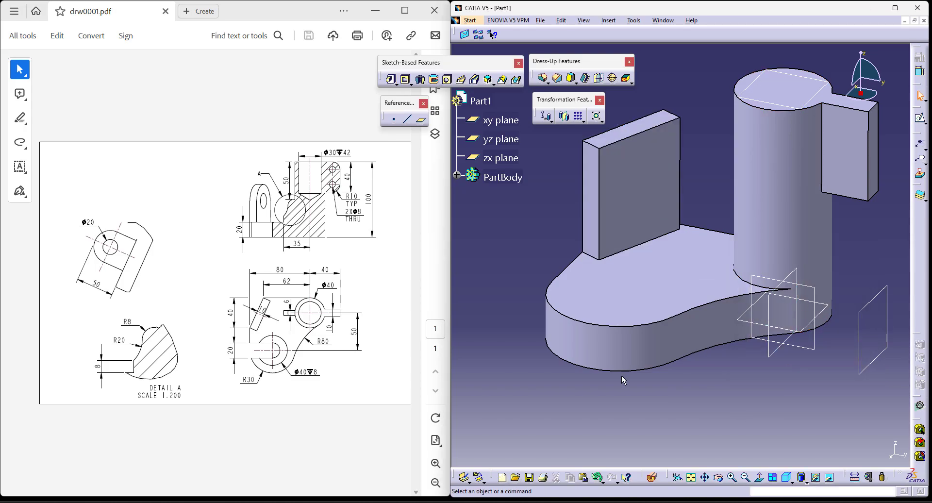
# Step: Start a hole on the base plate's top face and constrain its centre point concentric with the plate's rounded end arc
pyautogui.moveTo(612, 293); pyautogui.dragTo(659, 266, button='middle')
pyautogui.click(786, 478)
pyautogui.moveTo(637, 371); pyautogui.dragTo(678, 363, button='middle')
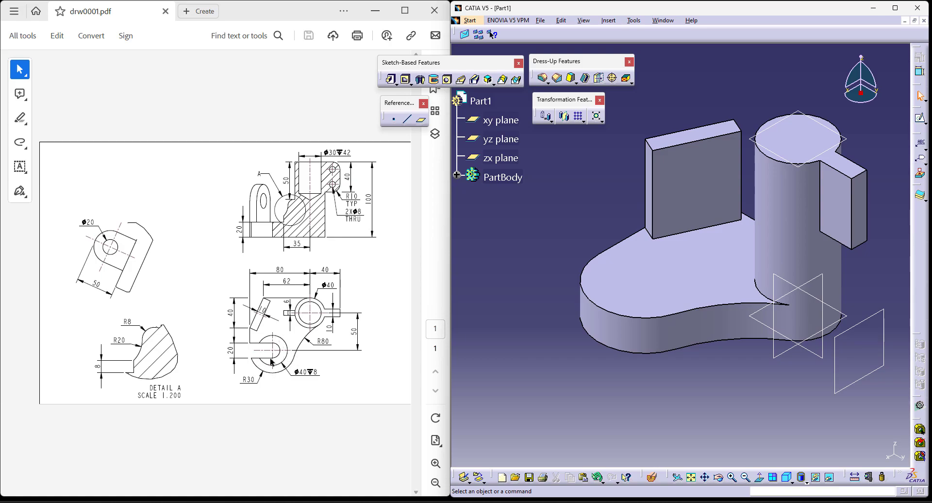
pyautogui.click(447, 79)
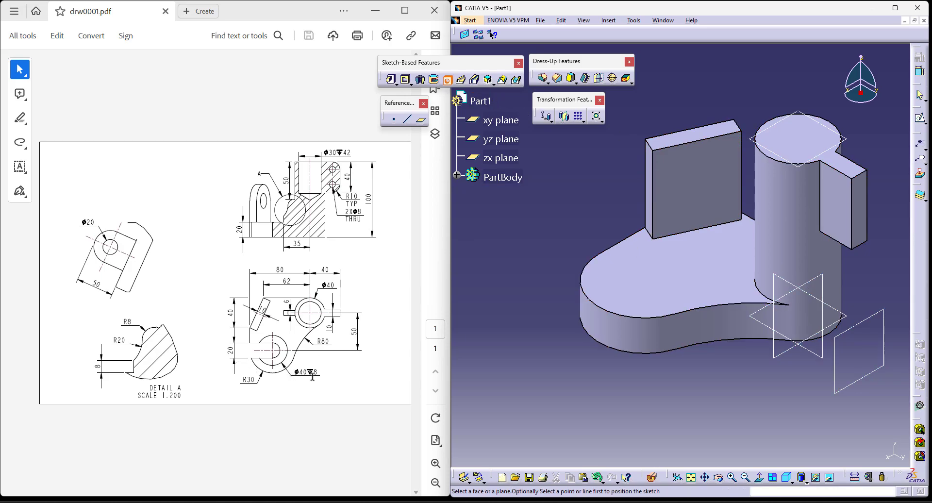
pyautogui.click(618, 286)
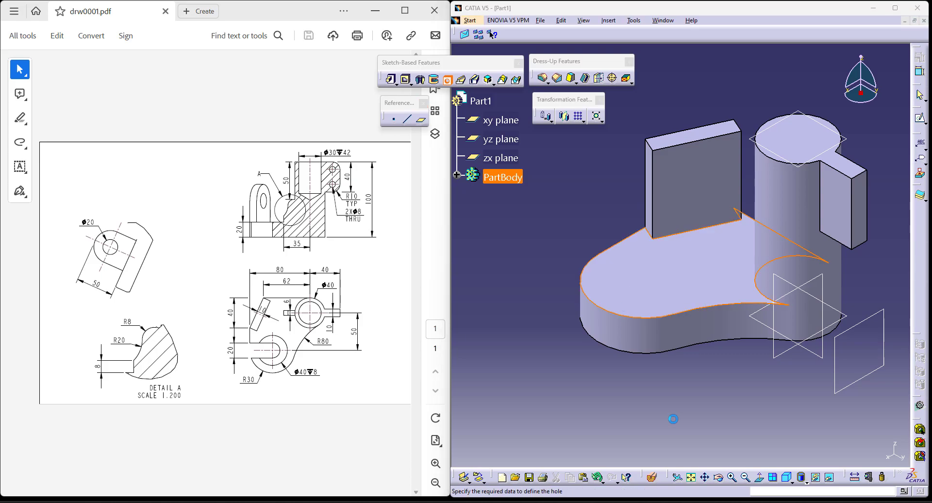
pyautogui.click(853, 370)
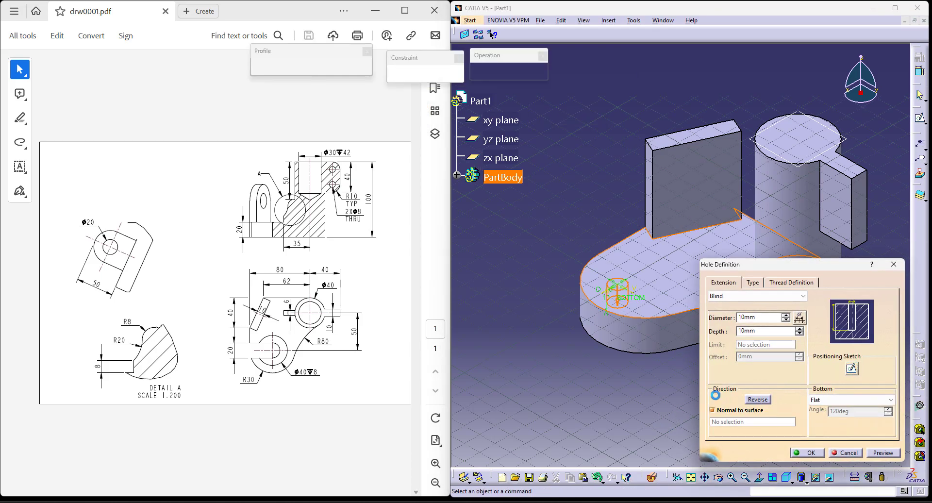
pyautogui.click(415, 74)
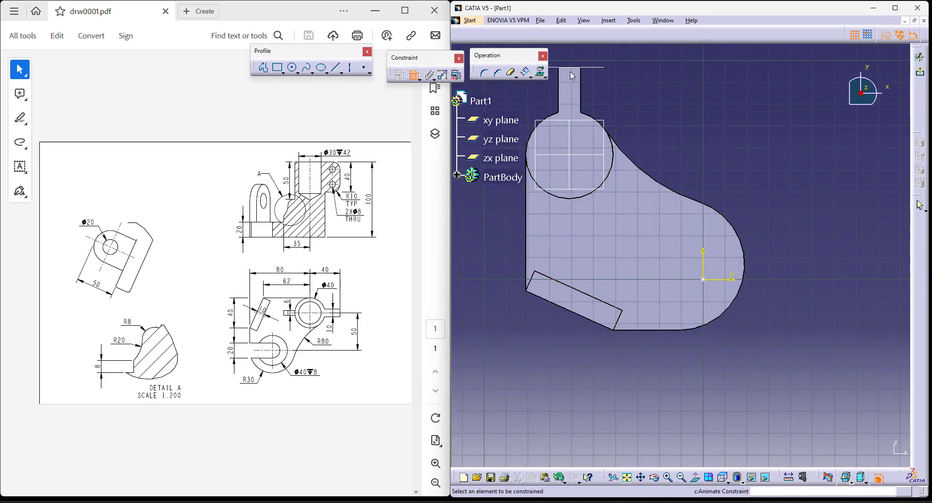
pyautogui.click(702, 281)
pyautogui.click(743, 236)
pyautogui.rightClick(776, 194)
pyautogui.click(815, 260)
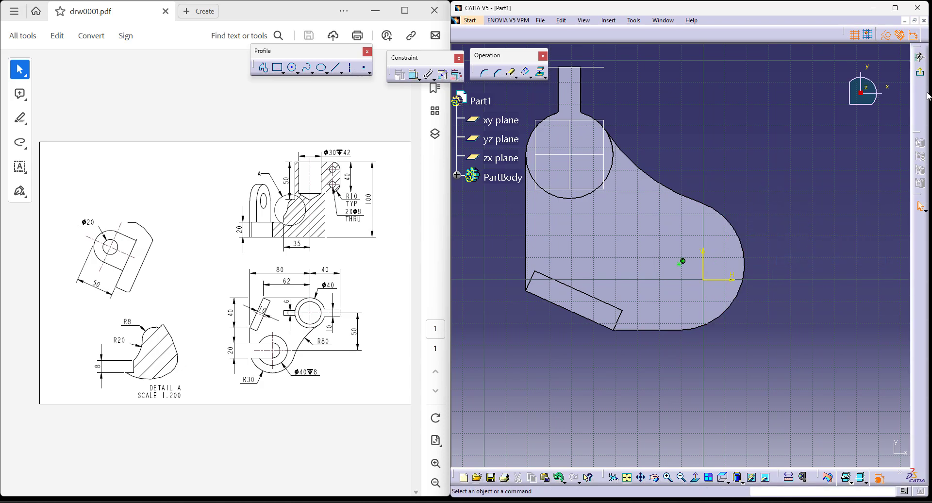
# Step: Exit the positioning sketch and create the blind hole with a diameter of 40 mm and a depth of 8 mm
pyautogui.click(921, 76)
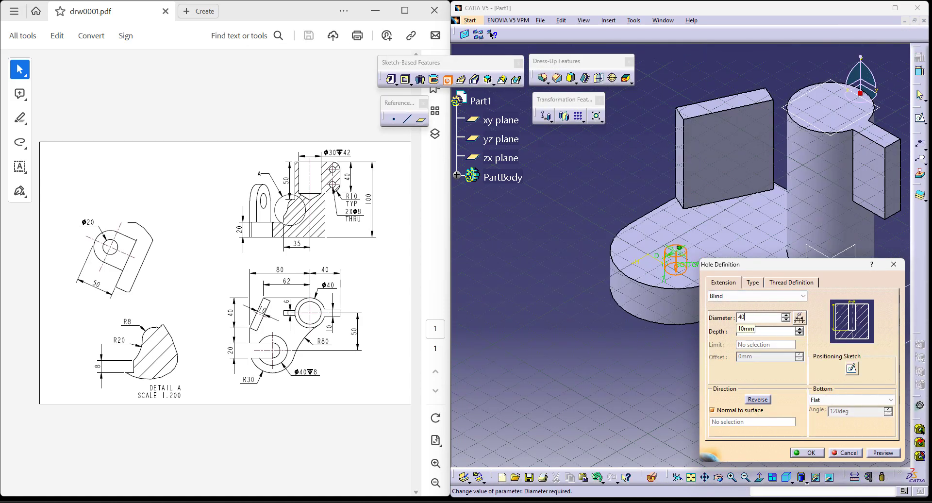
pyautogui.doubleClick(757, 331)
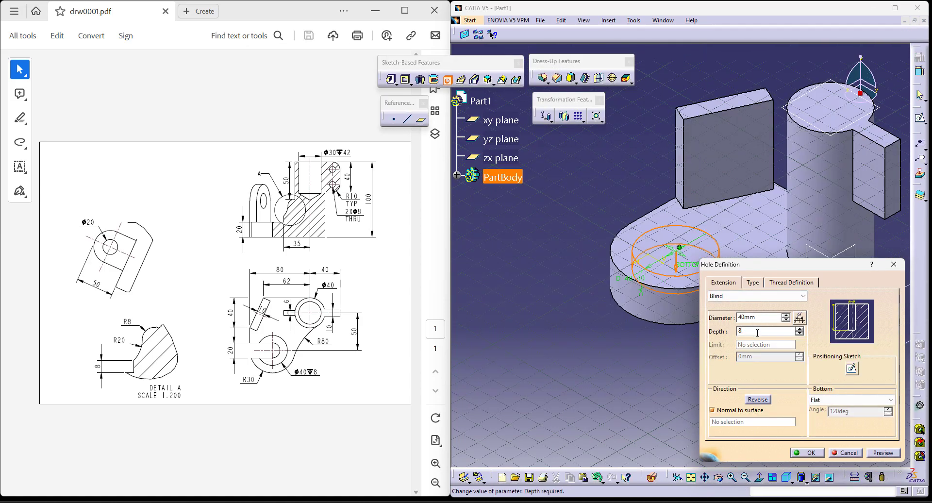
pyautogui.write('8')
pyautogui.press('Return')
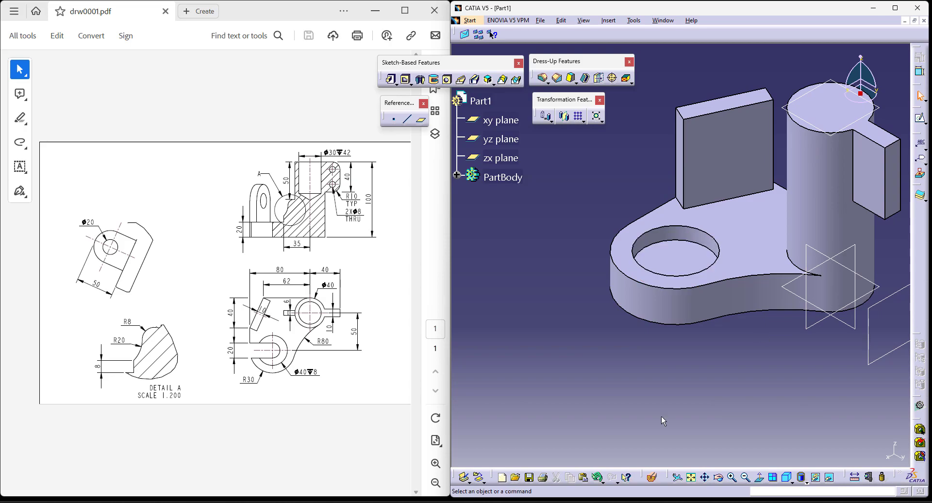
# Step: Start a pocket sketch on the base plate's top face and project the 40 mm recess's circular edge as construction geometry
pyautogui.click(406, 79)
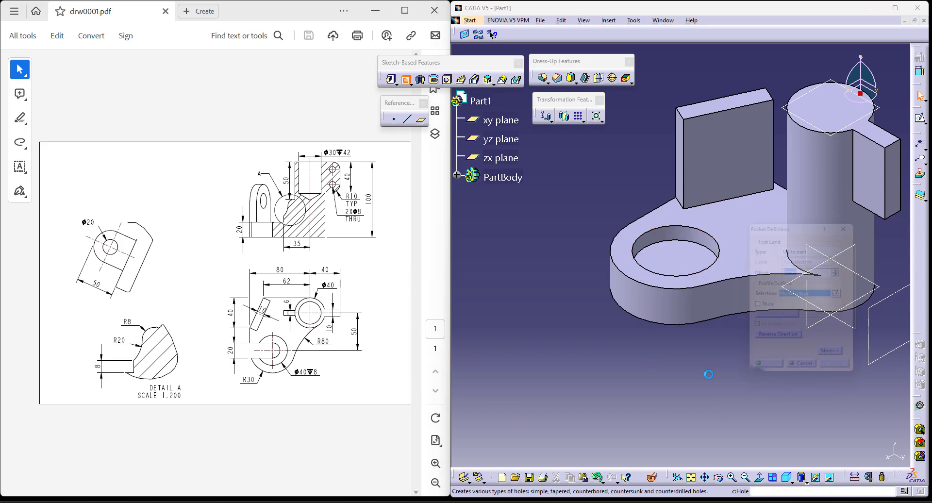
pyautogui.click(845, 296)
pyautogui.click(747, 245)
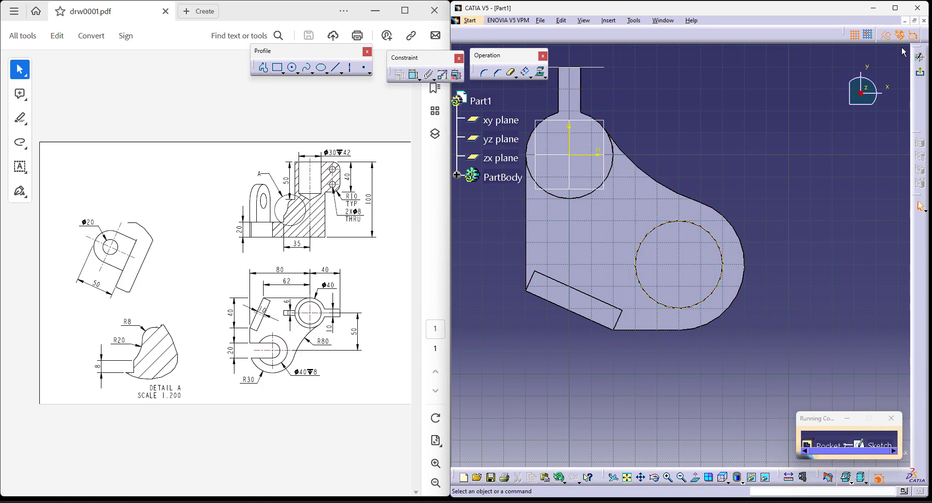
pyautogui.click(886, 35)
pyautogui.moveTo(827, 329); pyautogui.dragTo(819, 301, button='middle')
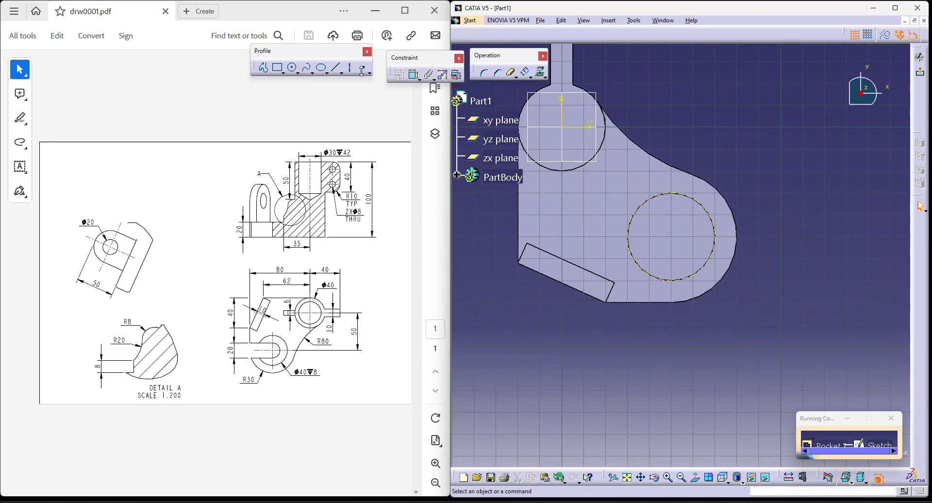
# Step: Draw a vertical infinite line through the recess's centre and project the plate's straight edge below it as construction geometry
pyautogui.click(267, 69)
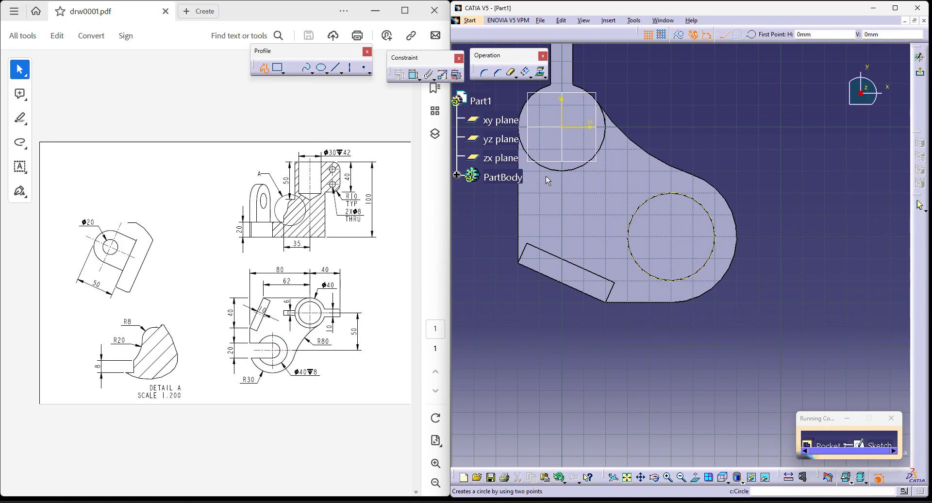
pyautogui.click(340, 73)
pyautogui.click(368, 80)
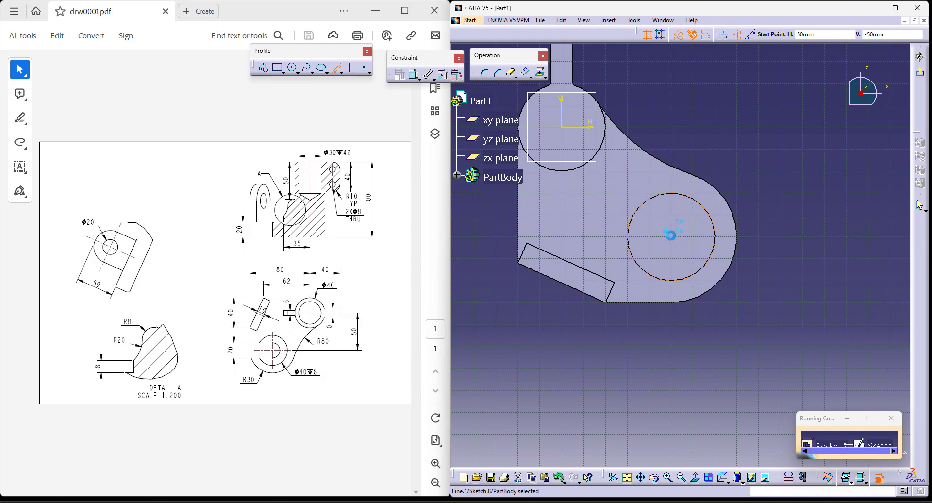
pyautogui.click(670, 235)
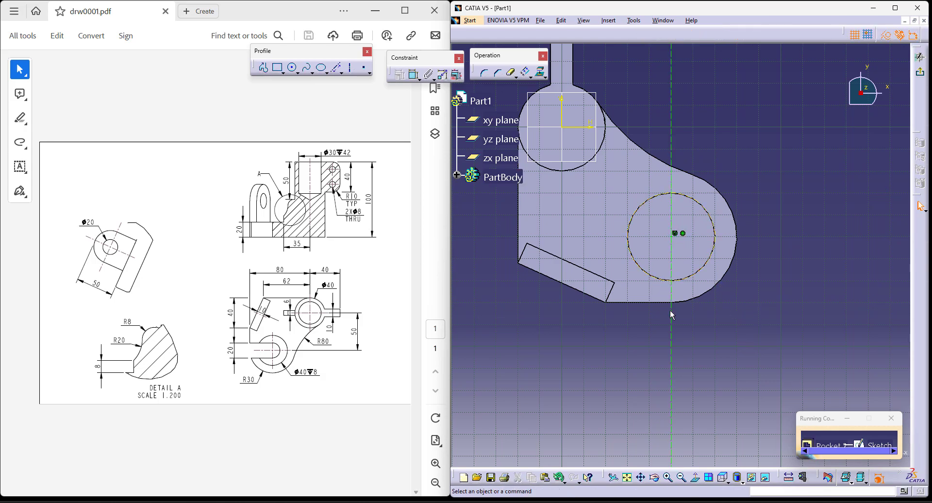
pyautogui.click(540, 73)
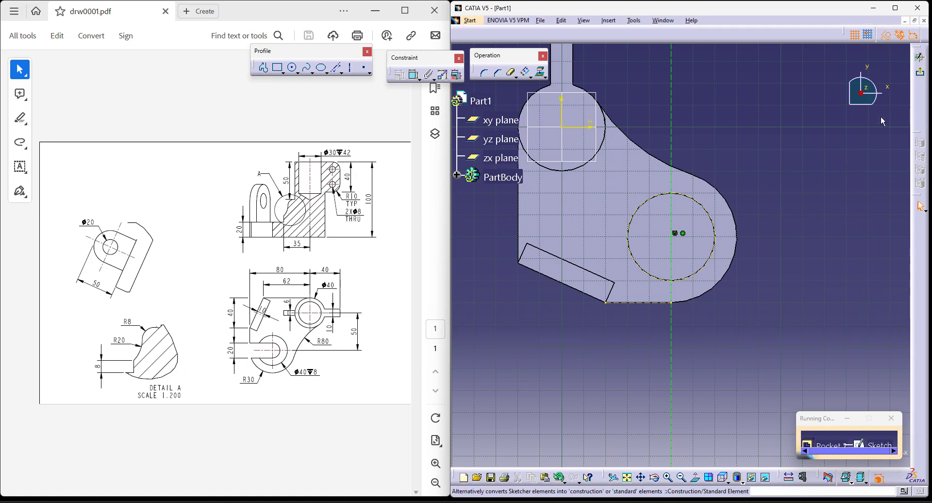
# Step: Sketch a closed slot profile about 10 mm wide from the plate's straight edge, ending in a semicircle centred on the recess
pyautogui.click(262, 69)
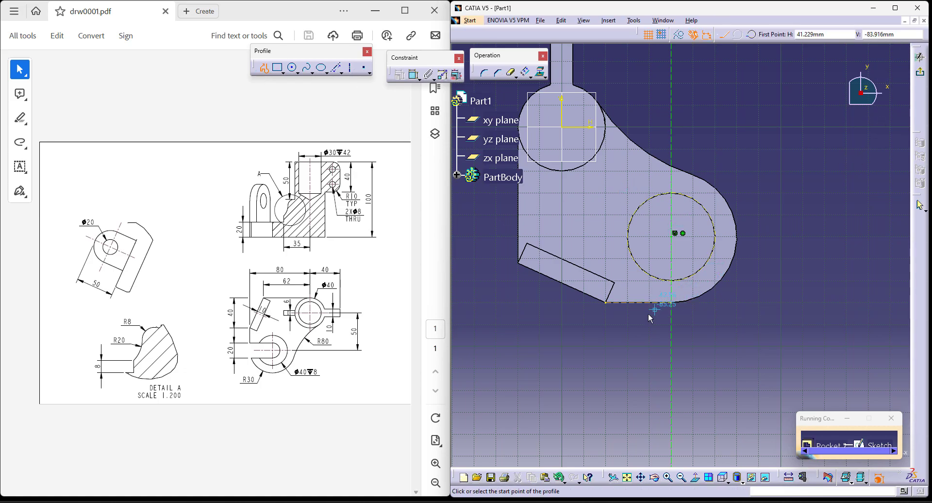
pyautogui.click(662, 301)
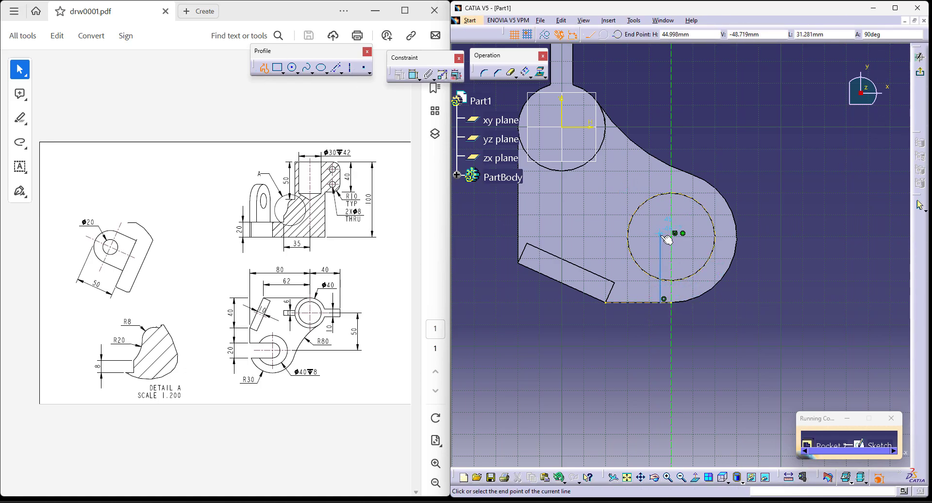
pyautogui.click(661, 236)
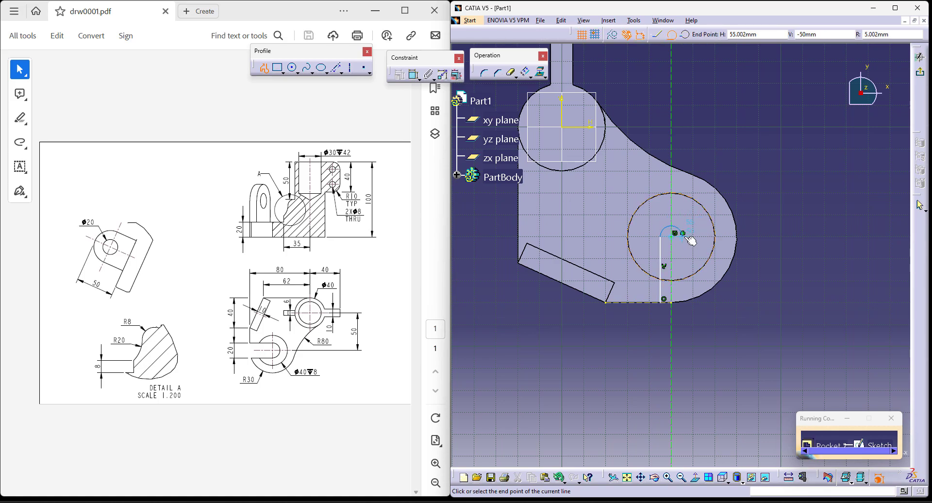
pyautogui.moveTo(661, 236); pyautogui.dragTo(682, 236)
pyautogui.click(665, 301)
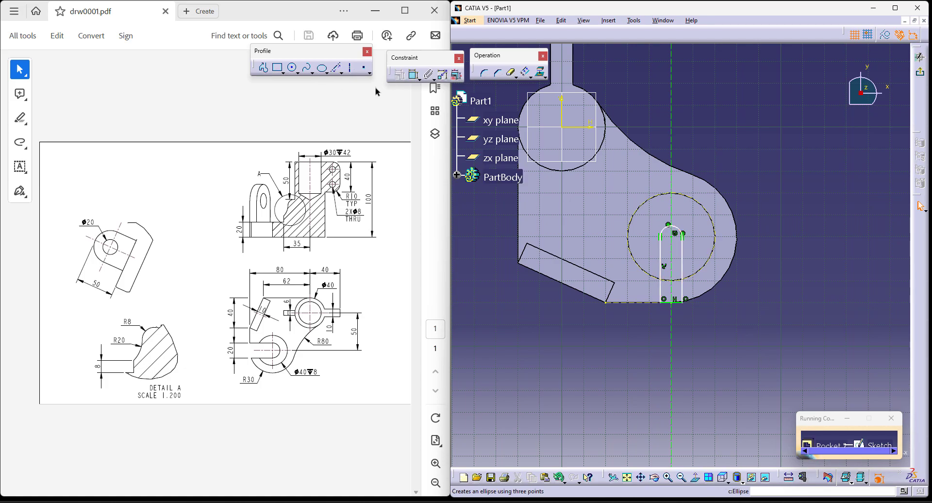
# Step: Dimension the distance between the slot's two vertical sides and set it to 20 mm
pyautogui.click(414, 74)
pyautogui.click(661, 284)
pyautogui.click(681, 290)
pyautogui.click(714, 336)
pyautogui.doubleClick(715, 335)
pyautogui.write('20')
pyautogui.press('Return')
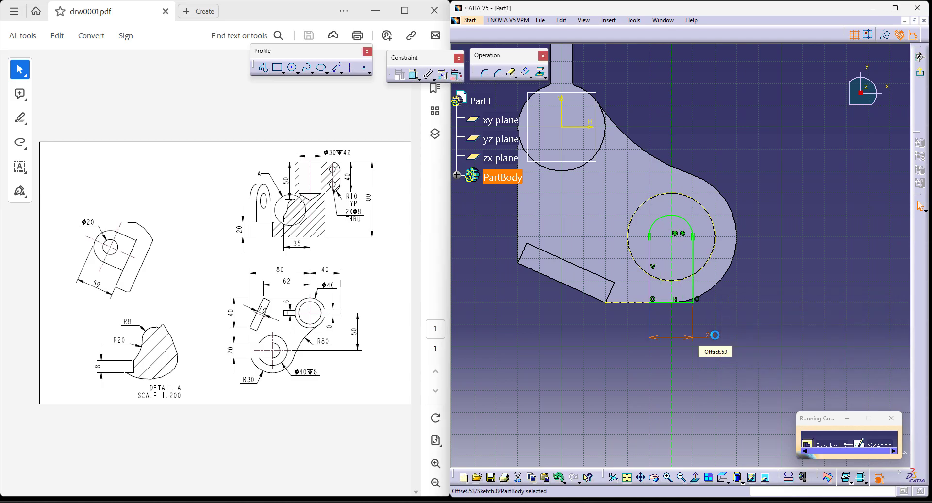
# Step: Exit the sketch and cut the slot profile through the base plate as a pocket
pyautogui.click(919, 72)
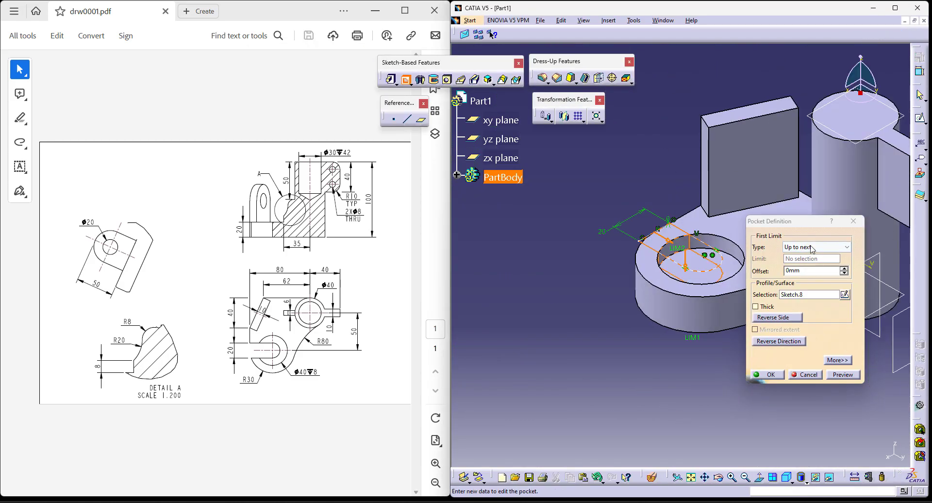
pyautogui.click(815, 249)
pyautogui.click(808, 264)
pyautogui.click(767, 374)
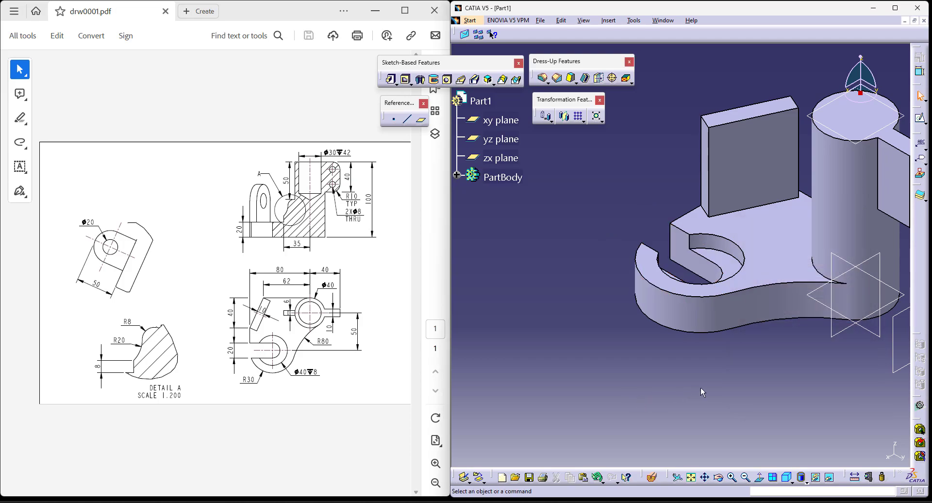
# Step: Start a stiffener and open a new sketch for its profile on the yz plane
pyautogui.moveTo(750, 366); pyautogui.dragTo(691, 397, button='middle')
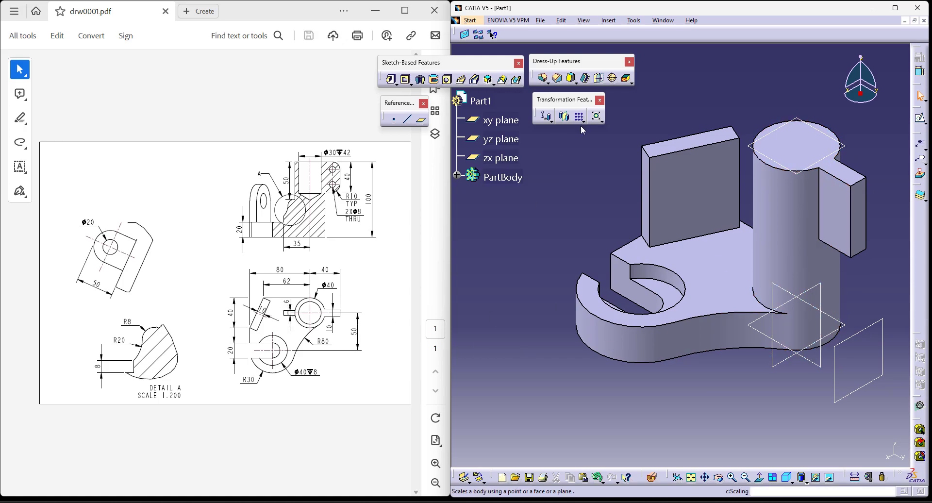
pyautogui.click(495, 86)
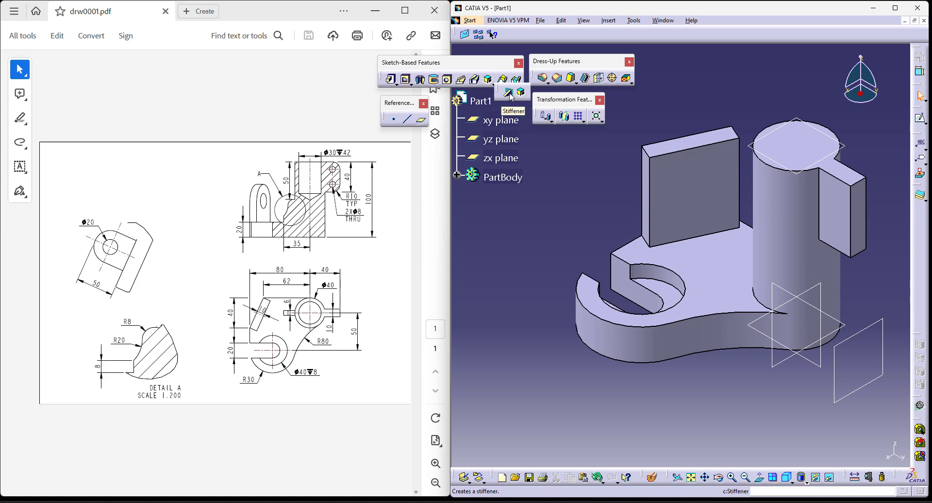
pyautogui.click(506, 91)
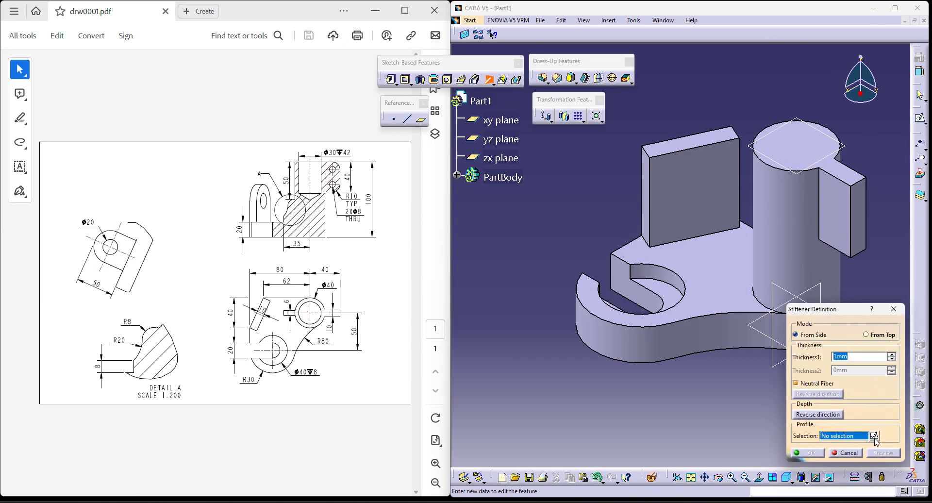
pyautogui.click(874, 436)
pyautogui.click(787, 291)
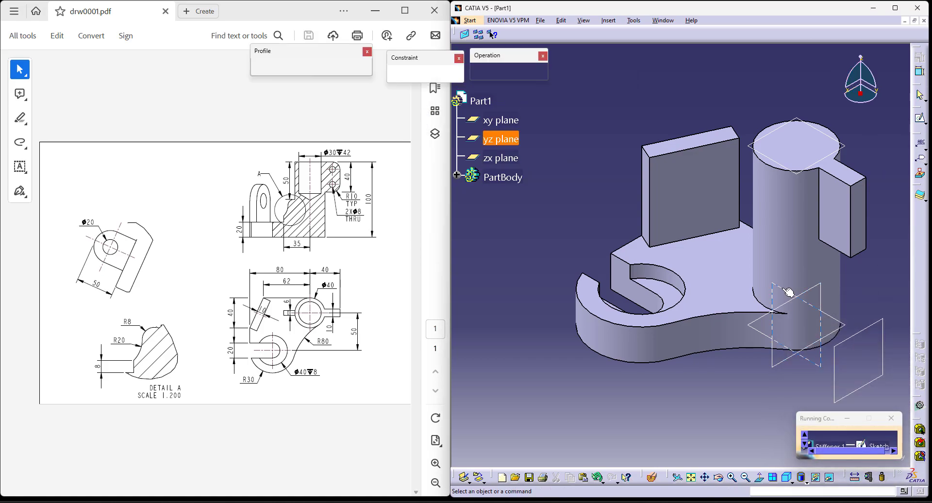
# Step: Project the cylinder's silhouette edges into the stiffener sketch as construction geometry
pyautogui.click(676, 216)
pyautogui.click(544, 76)
pyautogui.click(585, 88)
pyautogui.click(762, 278)
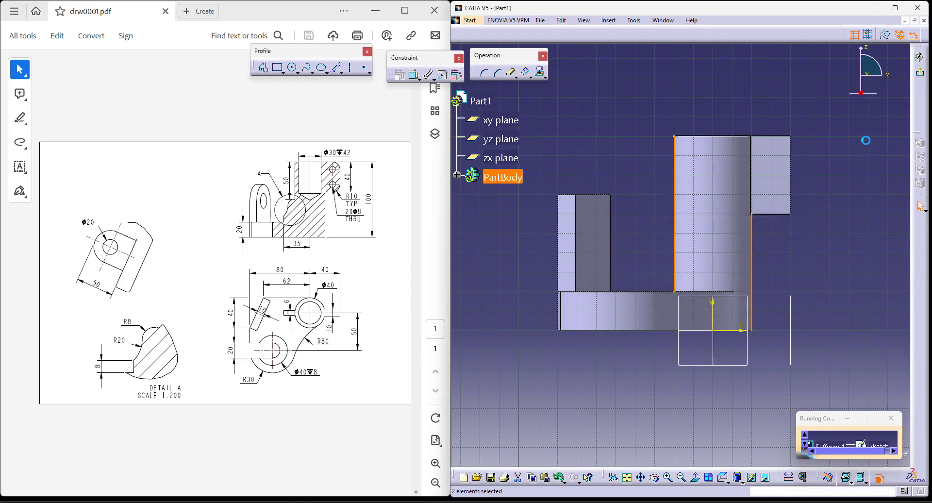
pyautogui.click(875, 229)
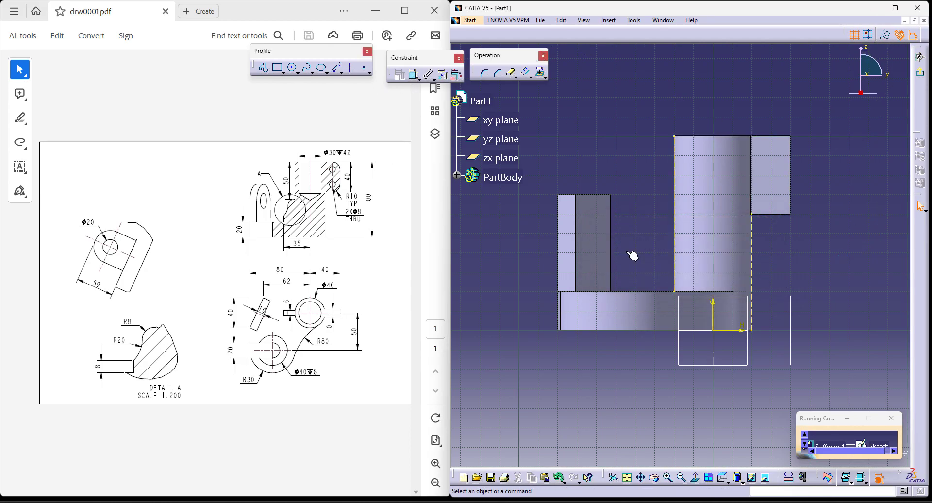
# Step: Sketch the stiffener profile from the cylinder's edge: a short horizontal line, tangent arcs of about 7 and 20 mm radius, and a vertical line downward
pyautogui.click(263, 67)
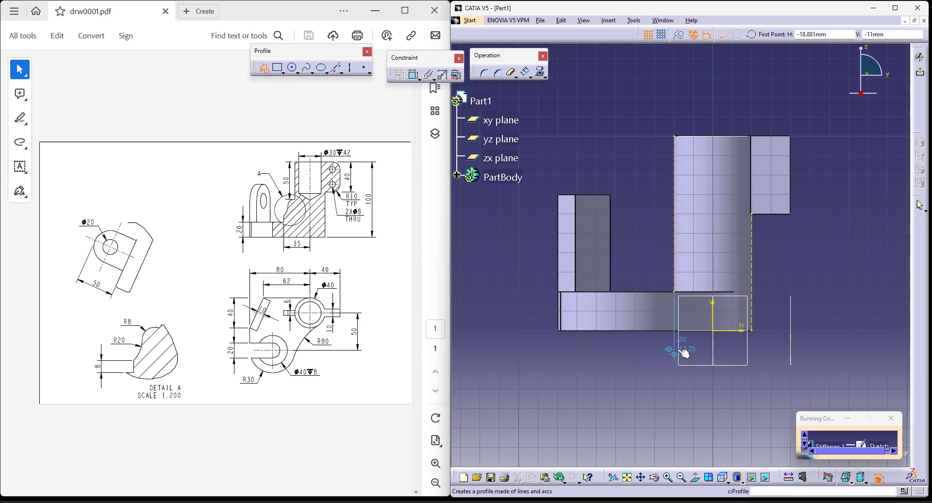
pyautogui.moveTo(675, 319)
pyautogui.keyDown('ctrl'); pyautogui.mouseDown(button='middle')
pyautogui.moveTo(676, 210)
pyautogui.moveTo(614, 207)
pyautogui.moveTo(677, 248)
pyautogui.mouseUp(button='middle'); pyautogui.keyUp('ctrl')
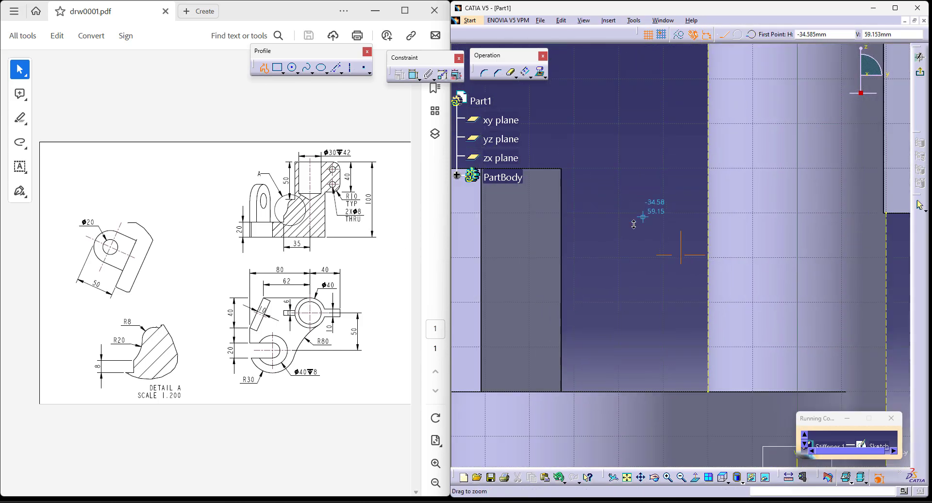
pyautogui.click(710, 218)
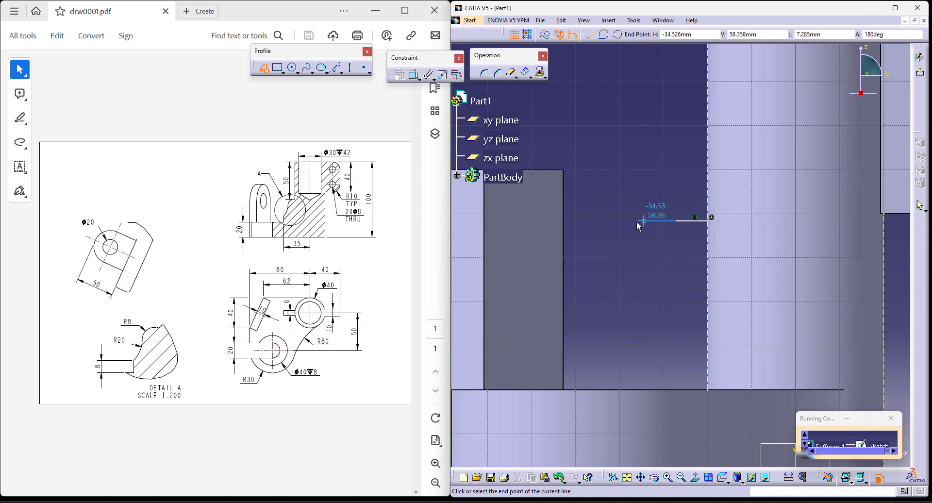
pyautogui.click(604, 34)
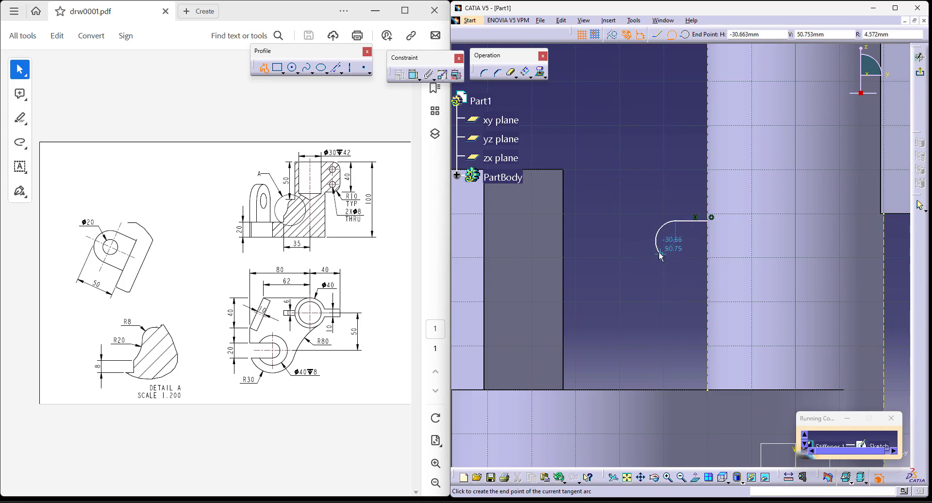
pyautogui.click(643, 251)
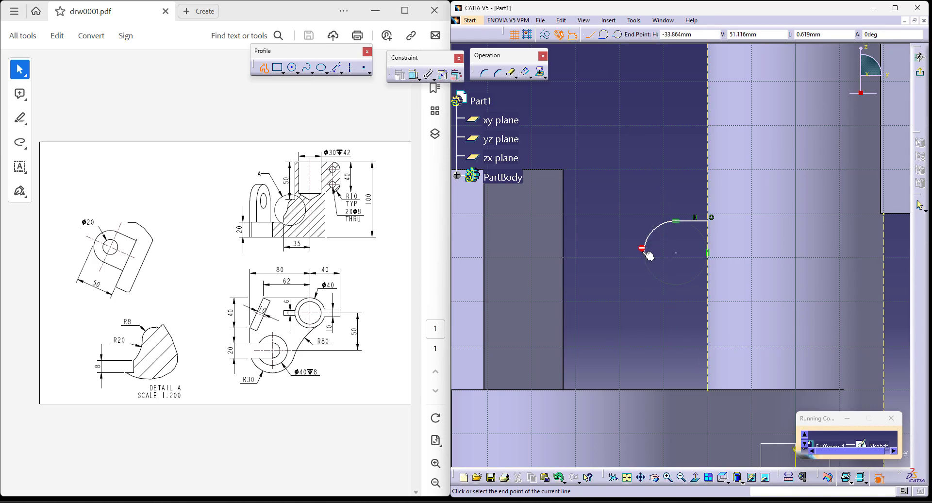
pyautogui.click(603, 34)
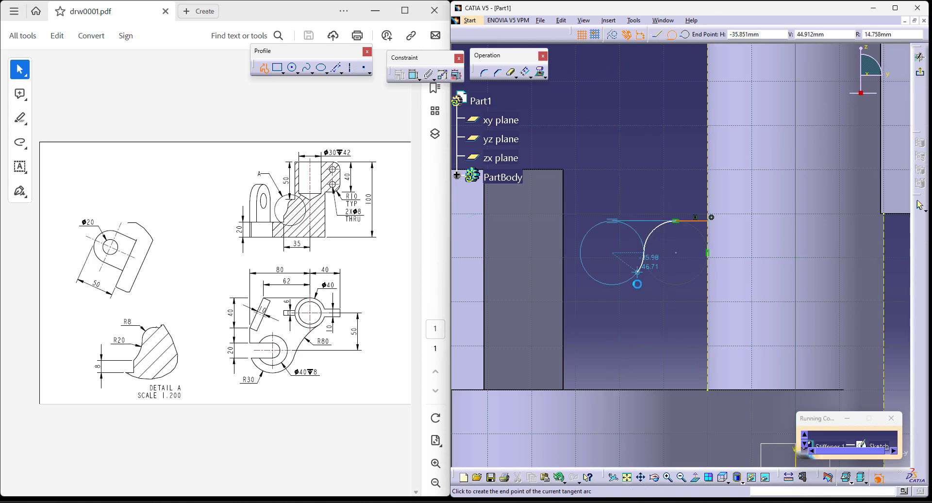
pyautogui.click(609, 322)
pyautogui.click(609, 389)
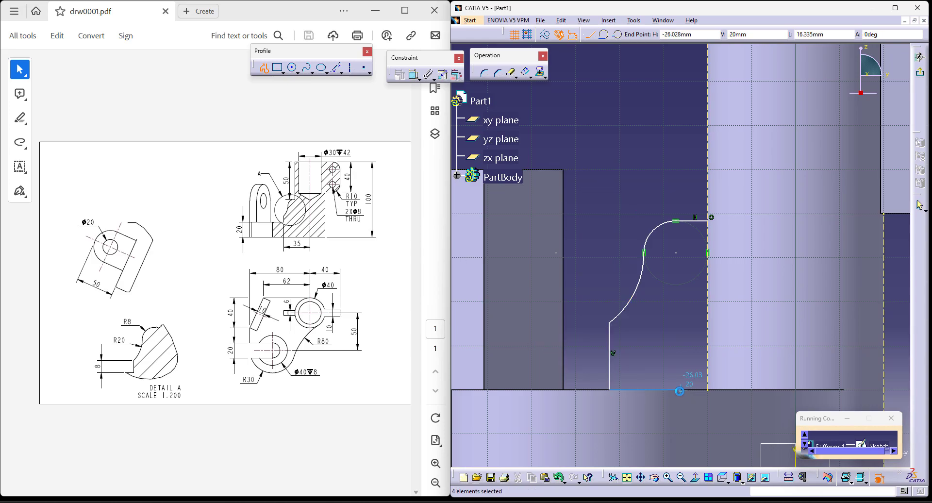
pyautogui.press('Escape')
# Step: Dimension the profile's horizontal line from the cylinder's top edge and set the distance to 50 mm
pyautogui.click(413, 74)
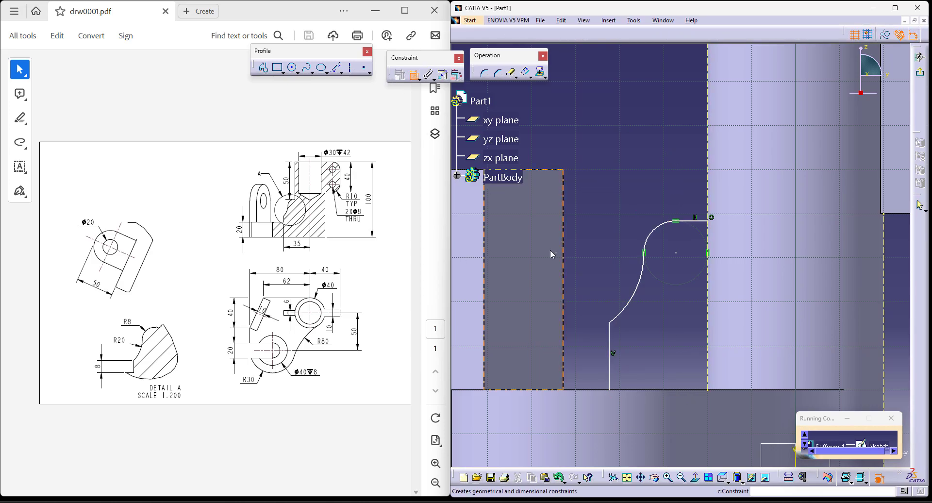
pyautogui.scroll(-3, 626, 303)
pyautogui.click(703, 159)
pyautogui.click(678, 258)
pyautogui.click(636, 200)
pyautogui.doubleClick(636, 197)
pyautogui.press('Return')
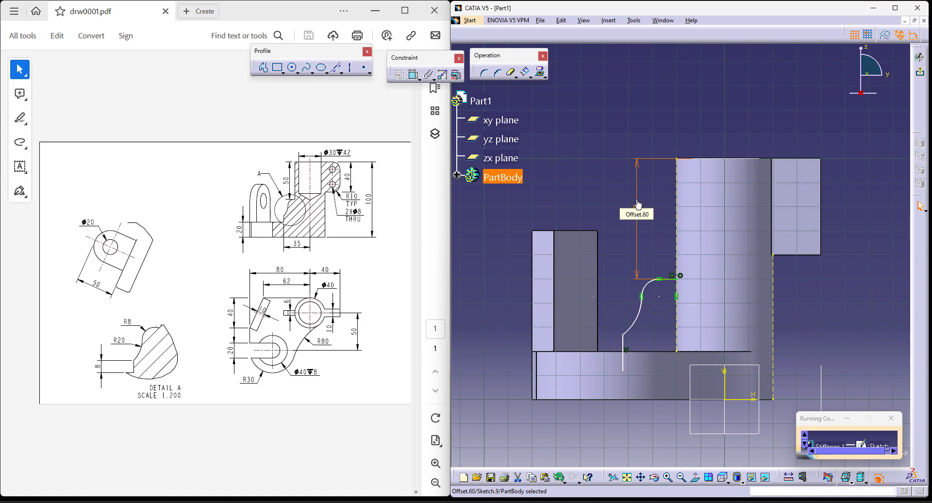
# Step: Dimension the profile's upper arc and set its radius to 8 mm
pyautogui.click(413, 77)
pyautogui.click(654, 289)
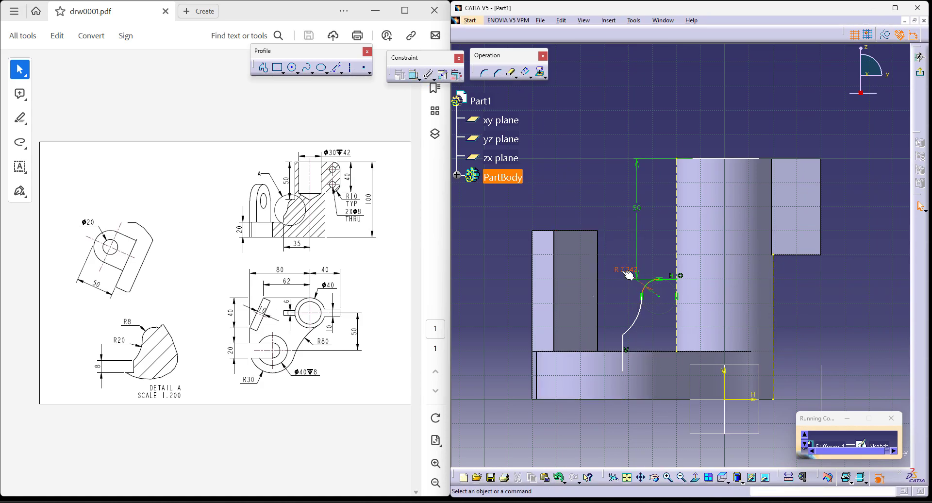
pyautogui.click(625, 270)
pyautogui.doubleClick(624, 270)
pyautogui.press('Return')
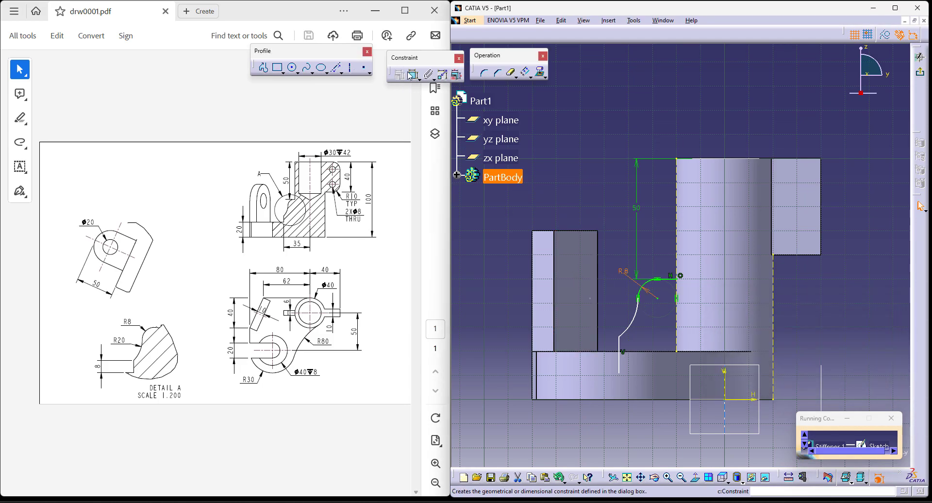
# Step: Dimension the profile's lower arc and set its radius to 20 mm
pyautogui.click(633, 322)
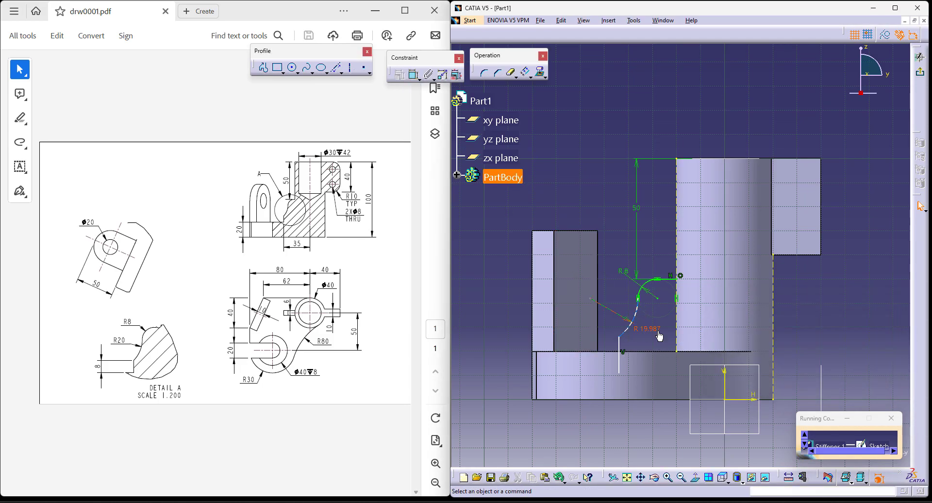
pyautogui.click(652, 327)
pyautogui.doubleClick(652, 328)
pyautogui.write('20')
pyautogui.press('Return')
# Step: Constrain the lower end of the profile's vertical line coincident with the base plate's top face
pyautogui.keyDown('ctrl'); pyautogui.moveTo(652, 327); pyautogui.dragTo(451, 61, button='middle'); pyautogui.keyUp('ctrl')
pyautogui.click(414, 74)
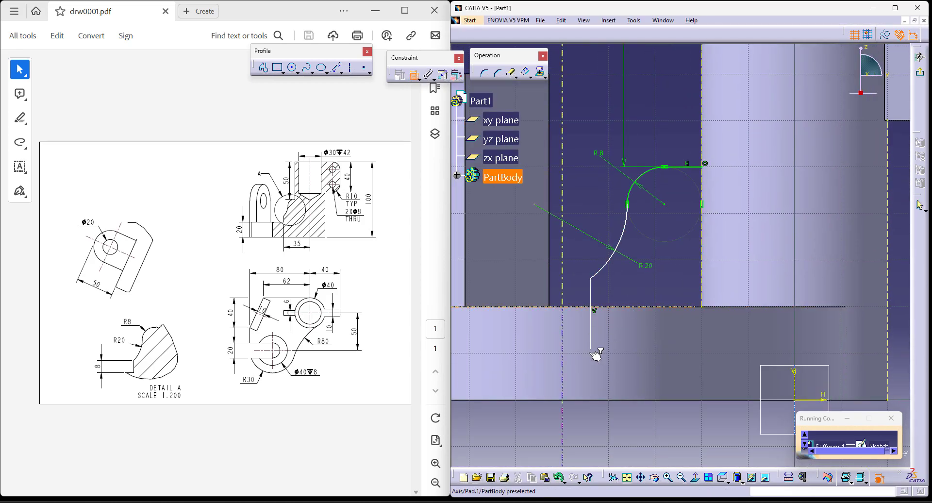
pyautogui.click(625, 307)
pyautogui.rightClick(686, 266)
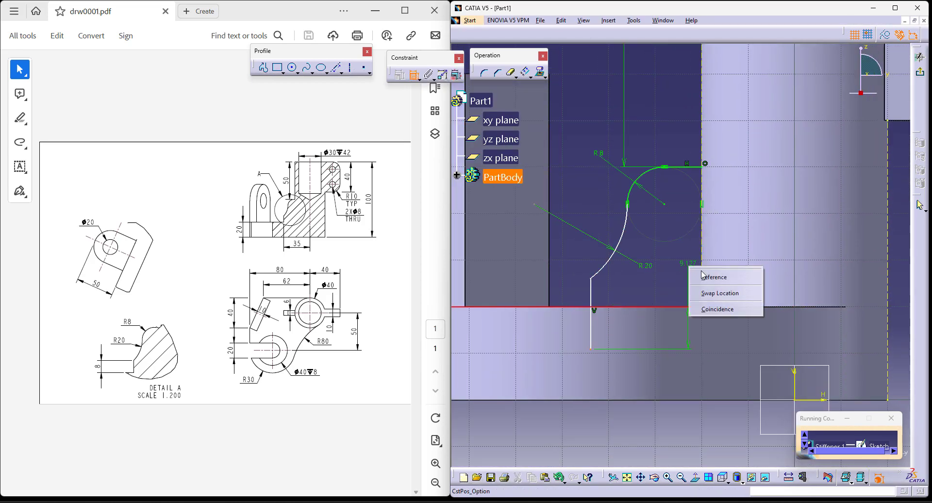
pyautogui.click(730, 310)
pyautogui.click(414, 74)
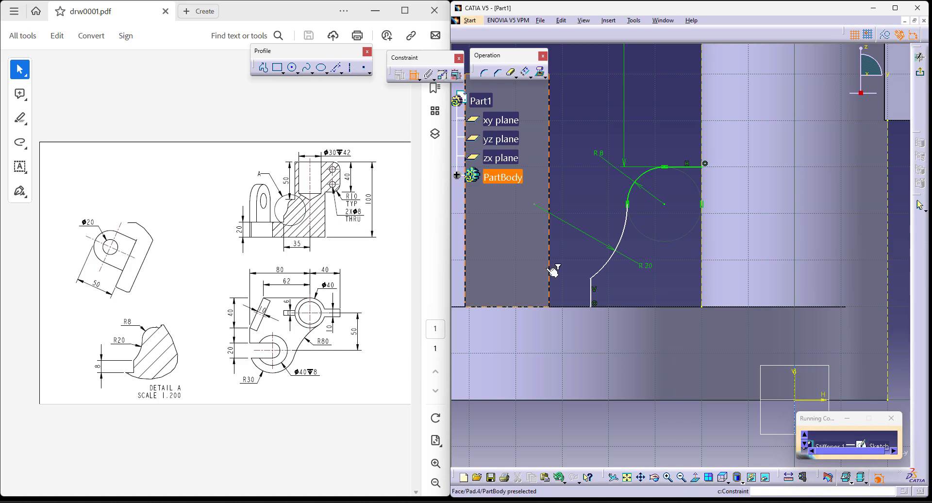
# Step: Dimension the length of the stiffener profile's lower vertical line and set it to 8 mm
pyautogui.click(591, 296)
pyautogui.click(570, 291)
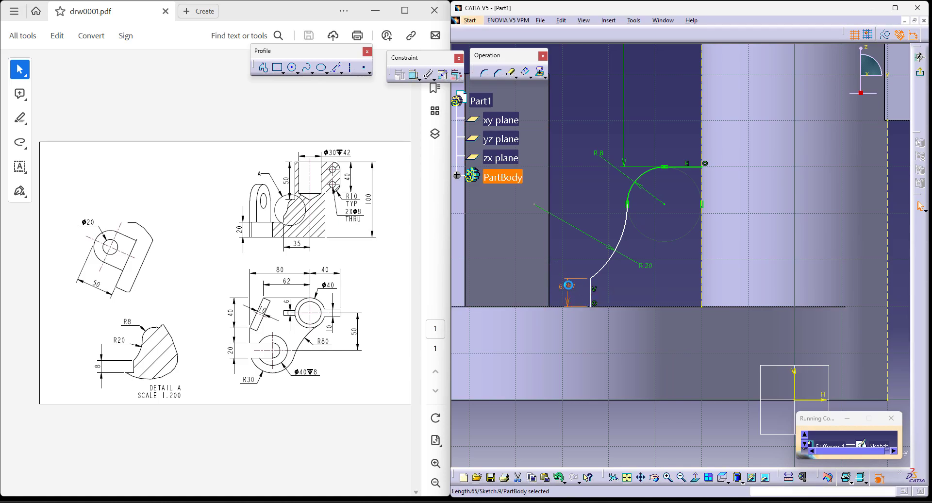
pyautogui.doubleClick(568, 287)
pyautogui.write('65')
pyautogui.press('Return')
pyautogui.moveTo(639, 252)
pyautogui.mouseDown(button='middle')
pyautogui.moveTo(641, 264)
pyautogui.moveTo(671, 280)
pyautogui.mouseUp(button='middle')
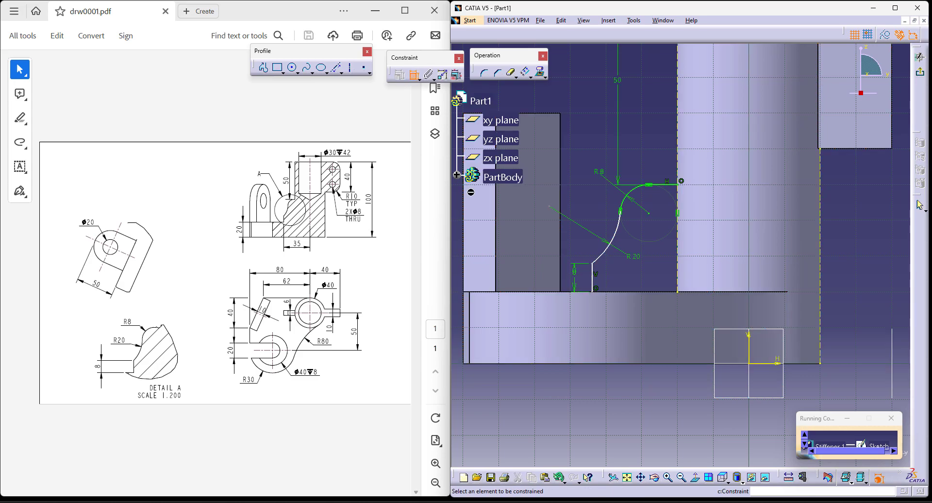
# Step: Dimension the profile's vertical line from the sketch's vertical axis and set the distance to 35 mm
pyautogui.click(749, 349)
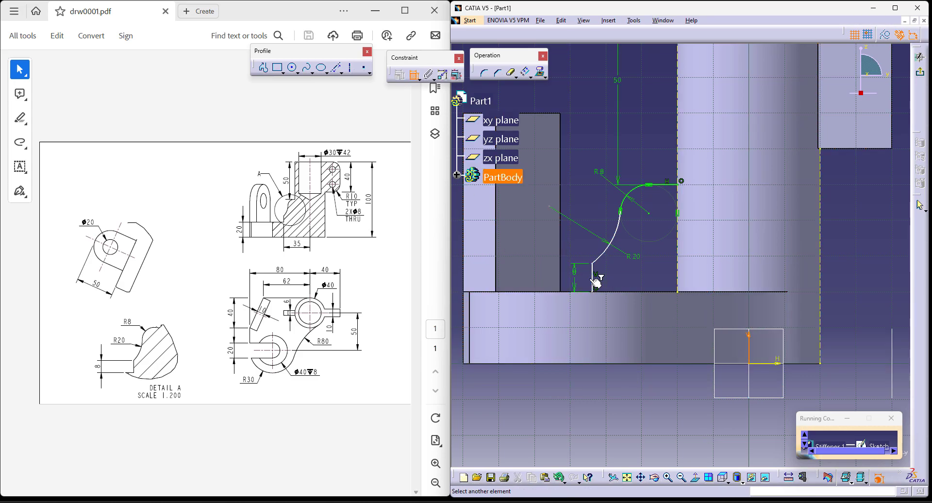
pyautogui.click(592, 279)
pyautogui.doubleClick(694, 422)
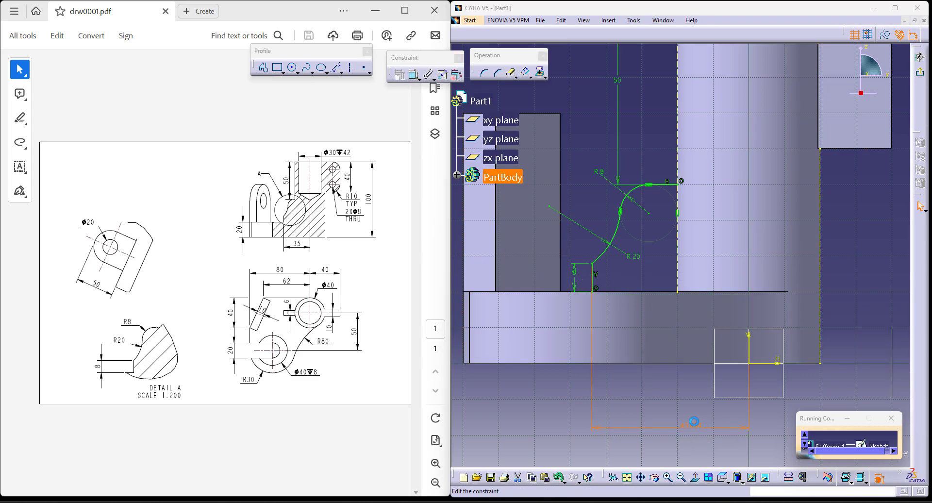
pyautogui.press('Return')
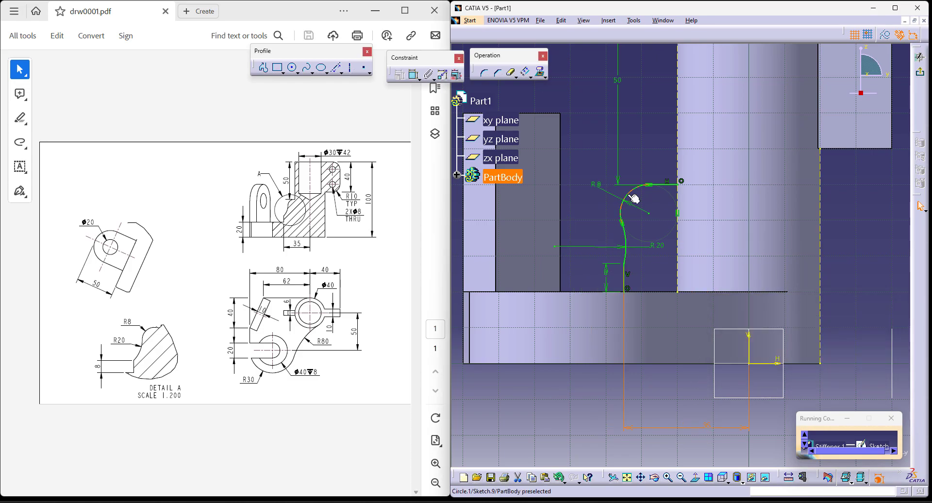
pyautogui.click(726, 231)
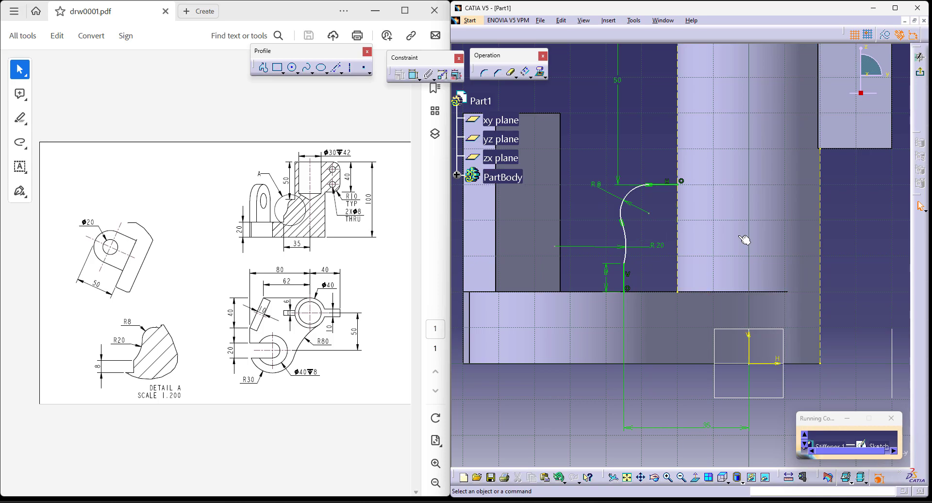
# Step: Move the profile's upper arc closer to the cylinder so the two arcs form the S-curve of Detail A
pyautogui.moveTo(636, 196); pyautogui.dragTo(650, 203)
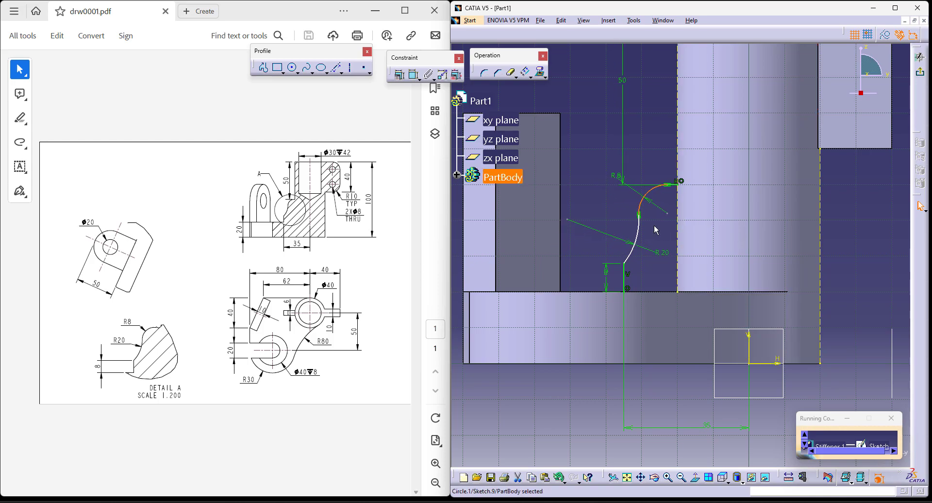
pyautogui.click(655, 254)
pyautogui.moveTo(653, 175); pyautogui.dragTo(631, 262, button='middle')
pyautogui.moveTo(601, 163); pyautogui.dragTo(613, 191, button='middle')
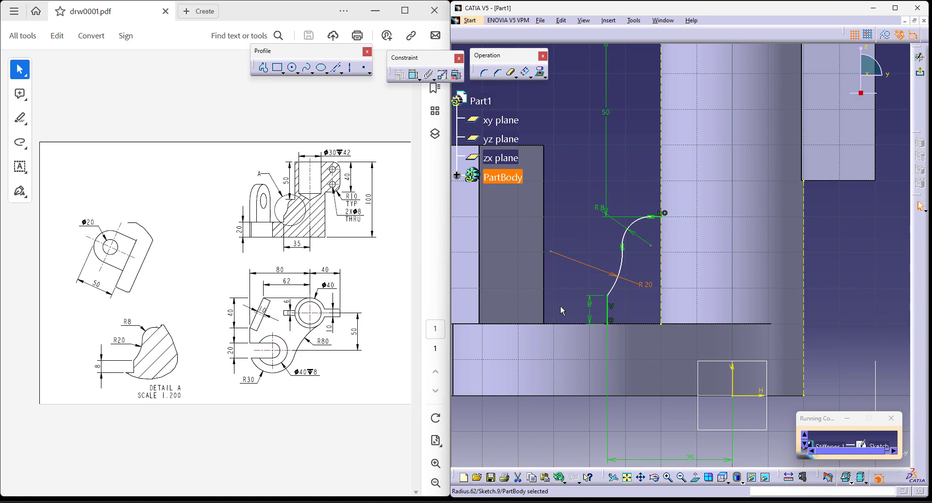
pyautogui.click(645, 222)
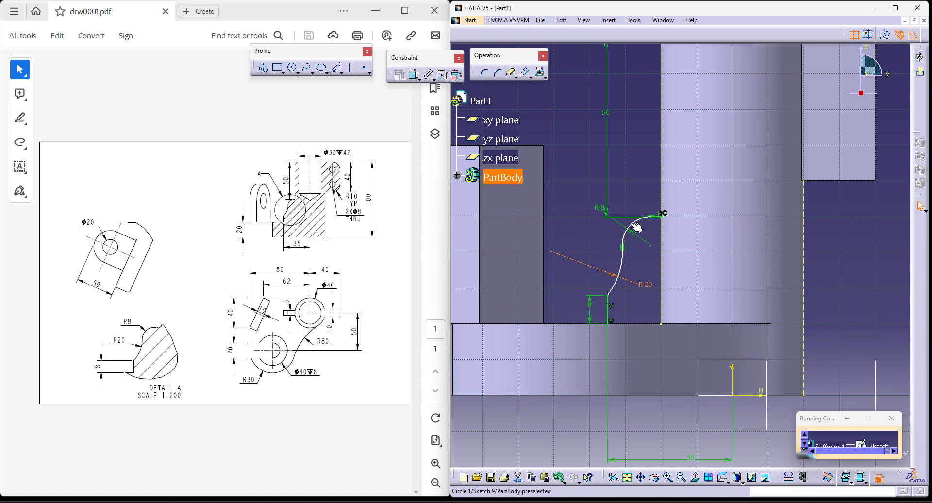
pyautogui.click(791, 368)
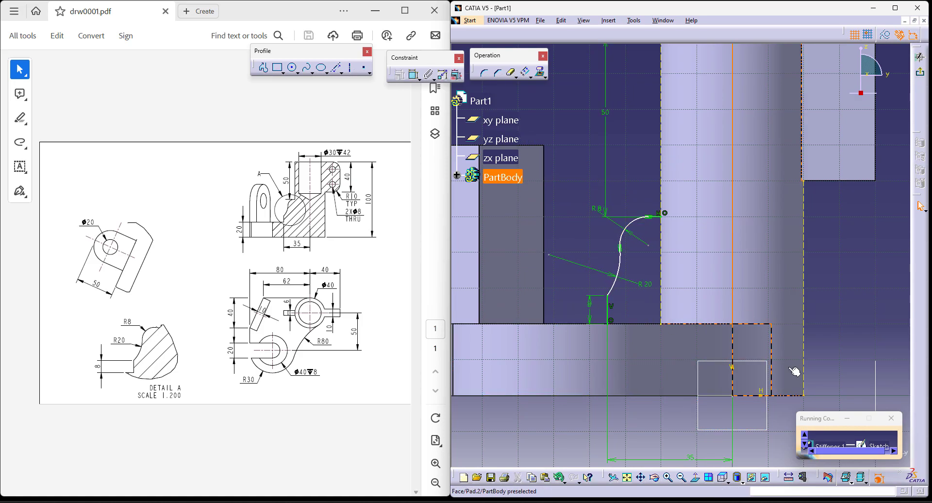
pyautogui.click(607, 148)
# Step: Dimension the length of the profile's upper horizontal line and set it to 4 mm
pyautogui.click(414, 74)
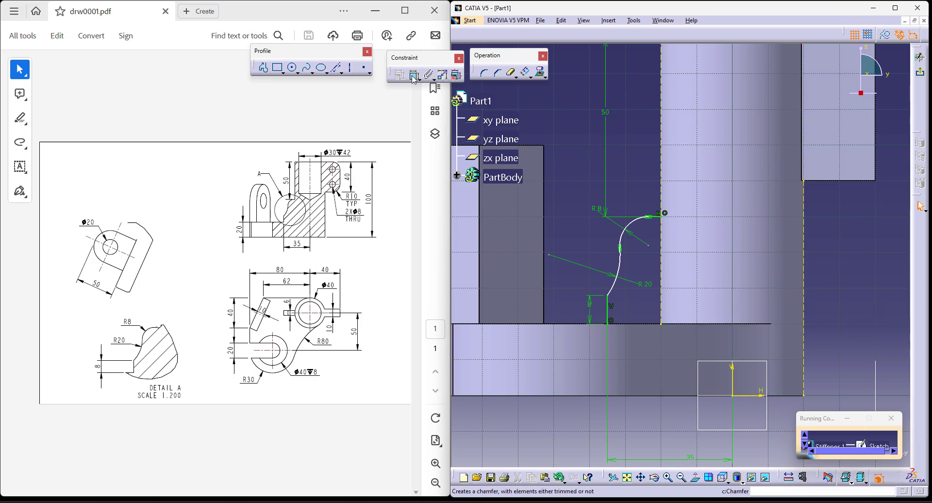
pyautogui.click(662, 215)
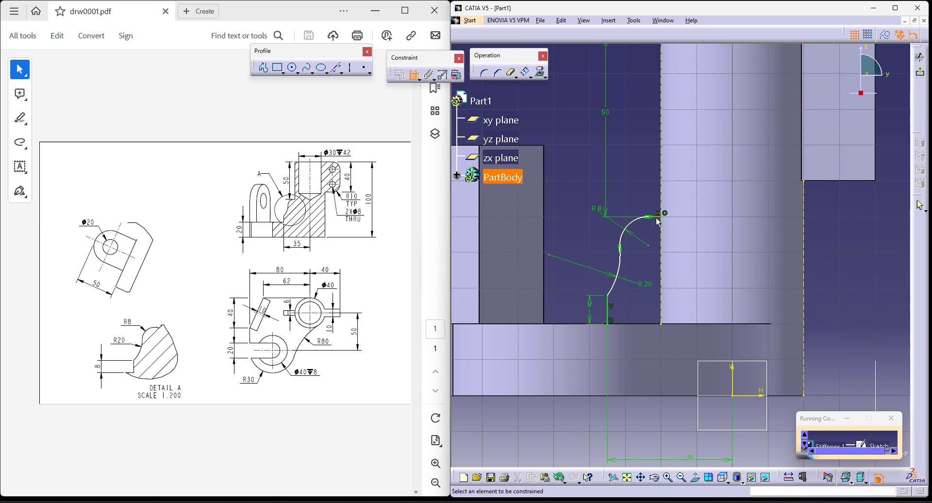
pyautogui.doubleClick(631, 172)
pyautogui.write('4')
pyautogui.press('Return')
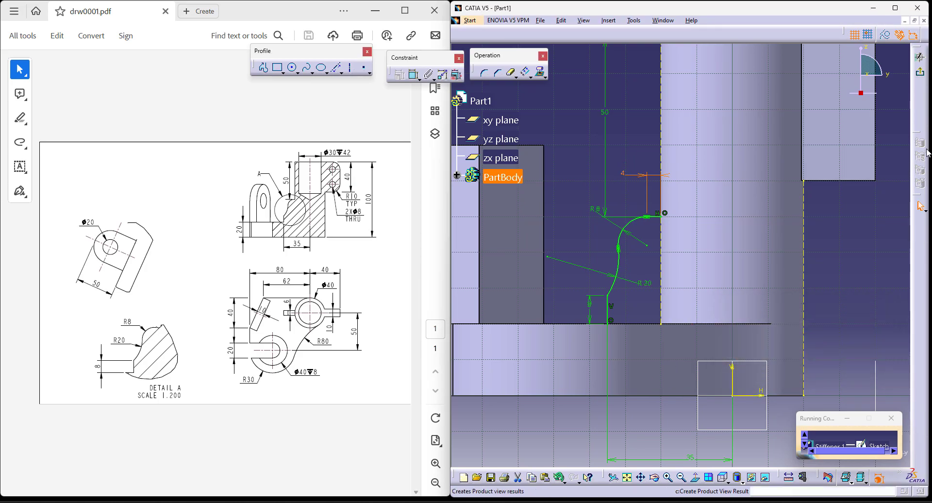
# Step: Finish the profile sketch and create the stiffener from its side with a thickness of 6 mm
pyautogui.click(920, 72)
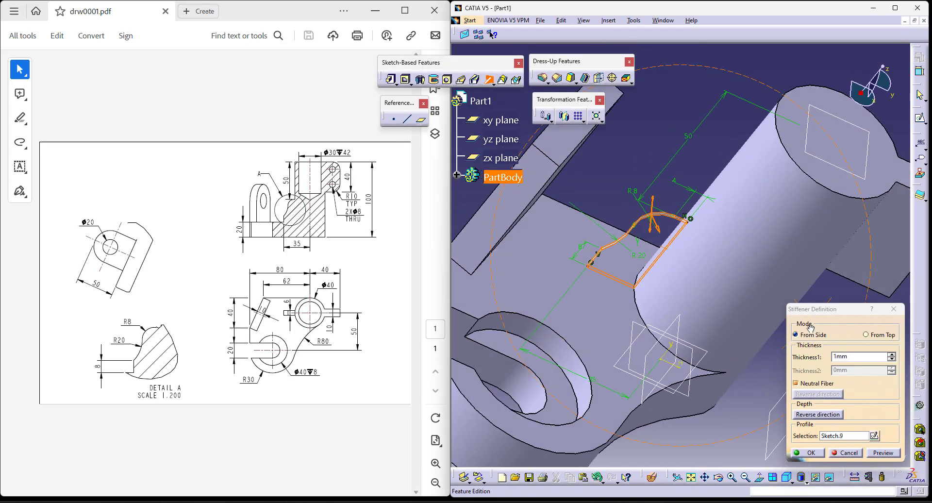
pyautogui.click(846, 357)
pyautogui.press('Return')
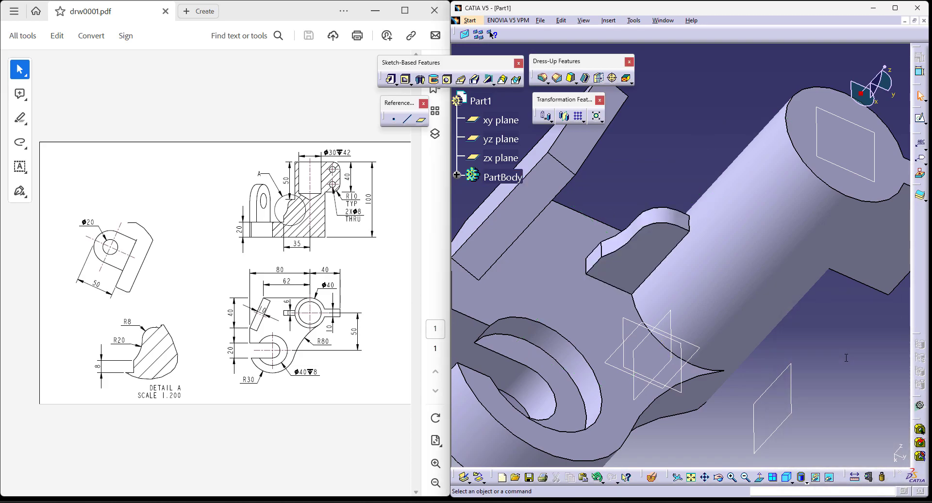
# Step: Start a hole on the cylinder's top face and constrain its centre concentric with the cylinder's circular edge
pyautogui.moveTo(697, 223); pyautogui.dragTo(698, 204, button='middle')
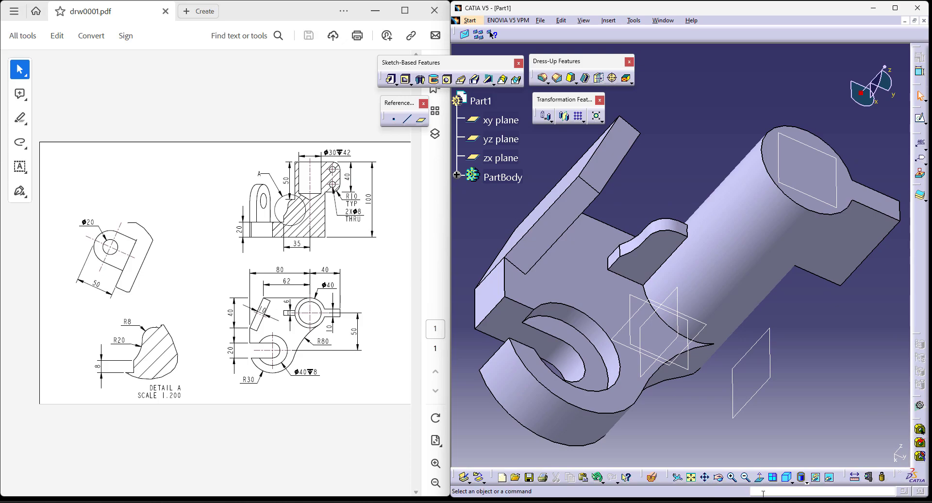
pyautogui.click(786, 478)
pyautogui.moveTo(718, 330); pyautogui.dragTo(718, 269, button='middle')
pyautogui.click(787, 477)
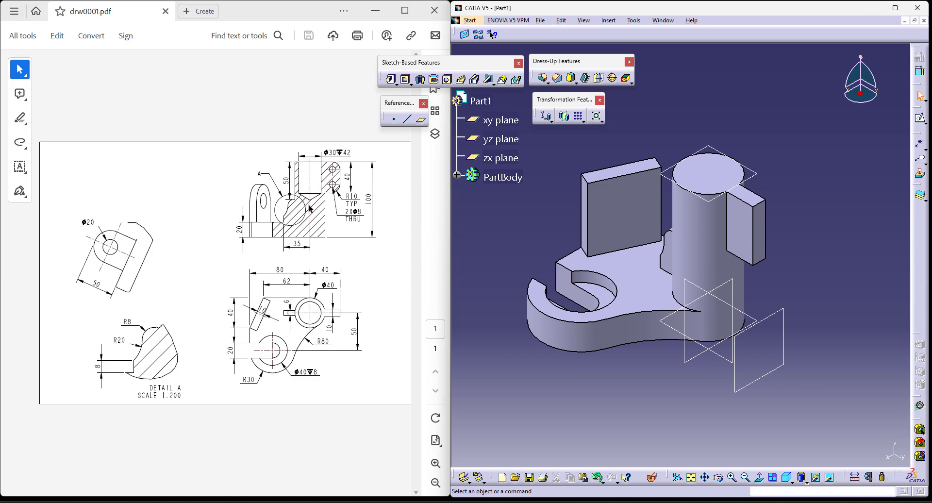
pyautogui.click(447, 79)
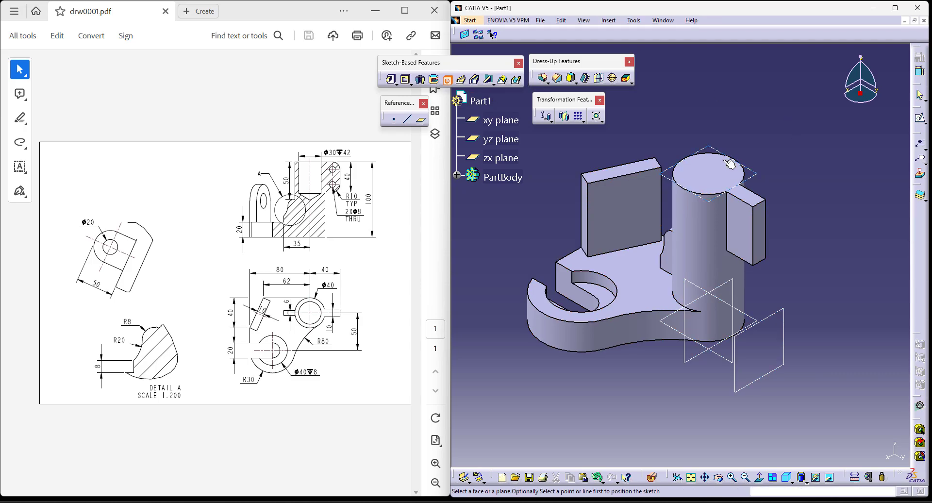
pyautogui.click(711, 178)
pyautogui.click(849, 367)
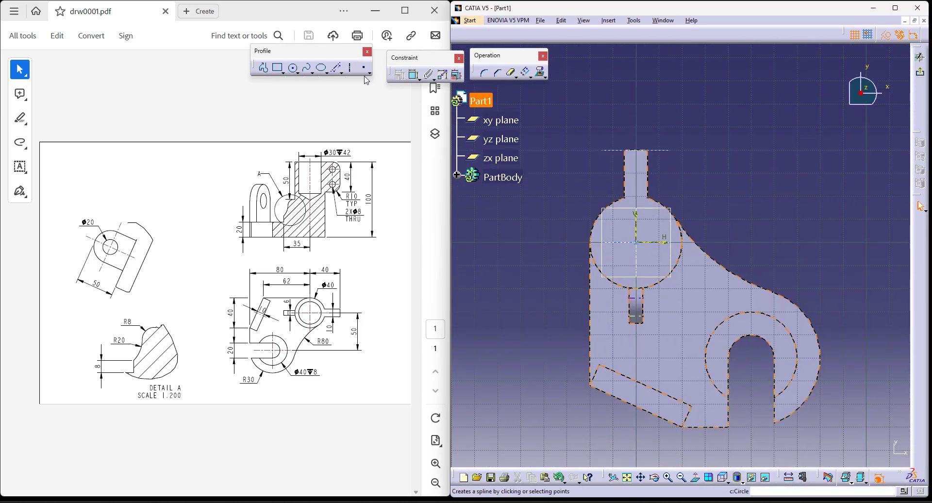
pyautogui.click(412, 76)
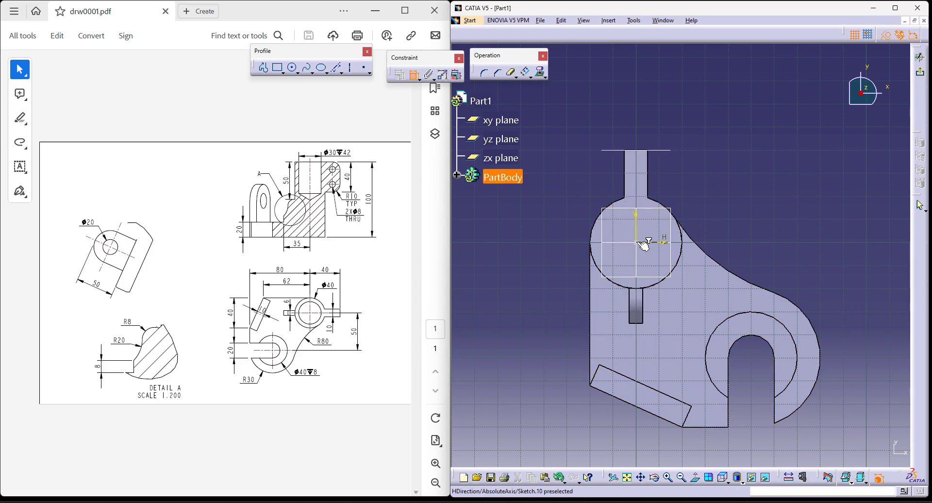
pyautogui.click(680, 256)
pyautogui.rightClick(723, 176)
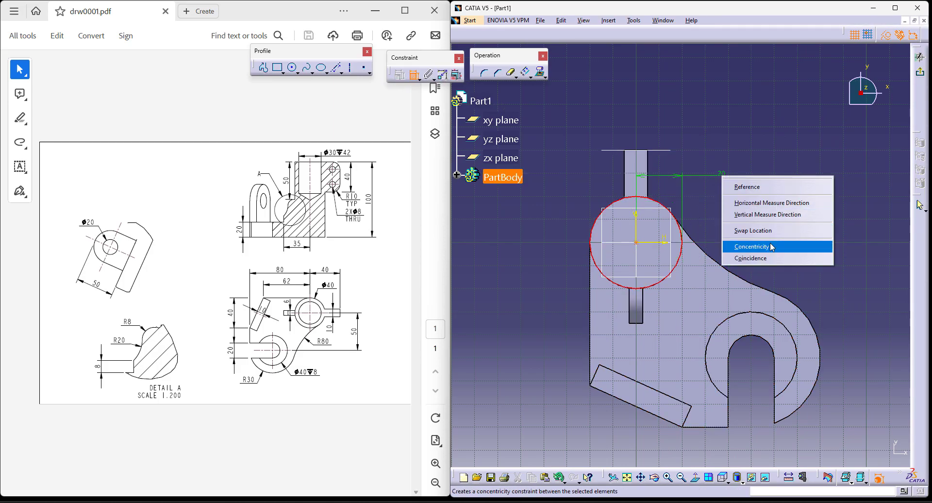
pyautogui.click(752, 246)
pyautogui.click(920, 72)
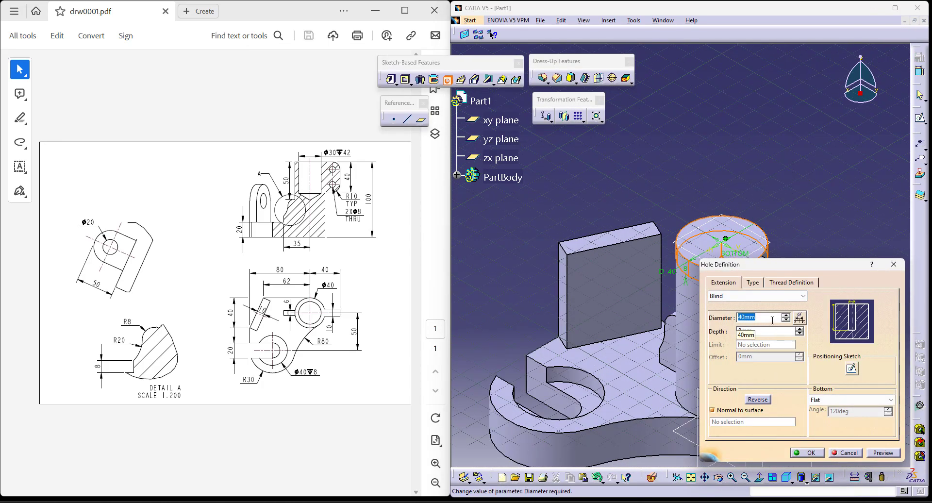
# Step: Define the cylinder's blind hole with a 30 mm diameter, 42 mm depth and a V-Bottom, and create it
pyautogui.doubleClick(752, 330)
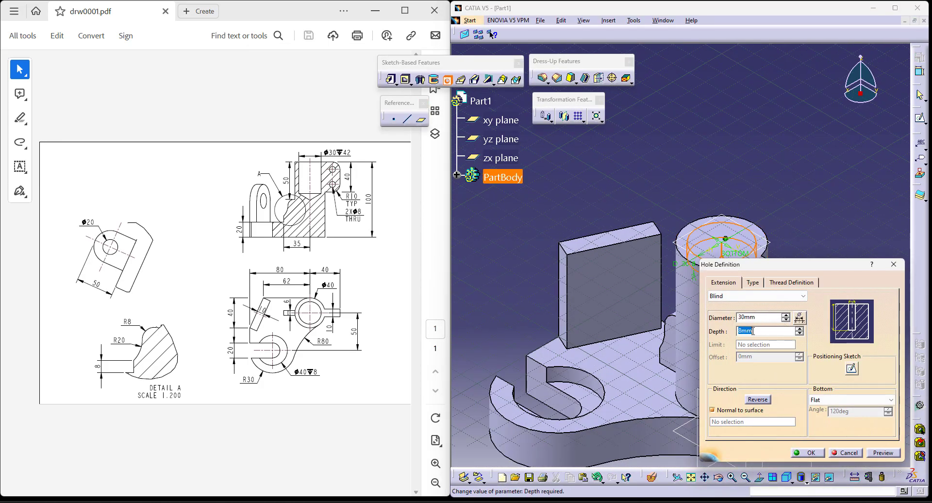
pyautogui.press('Return')
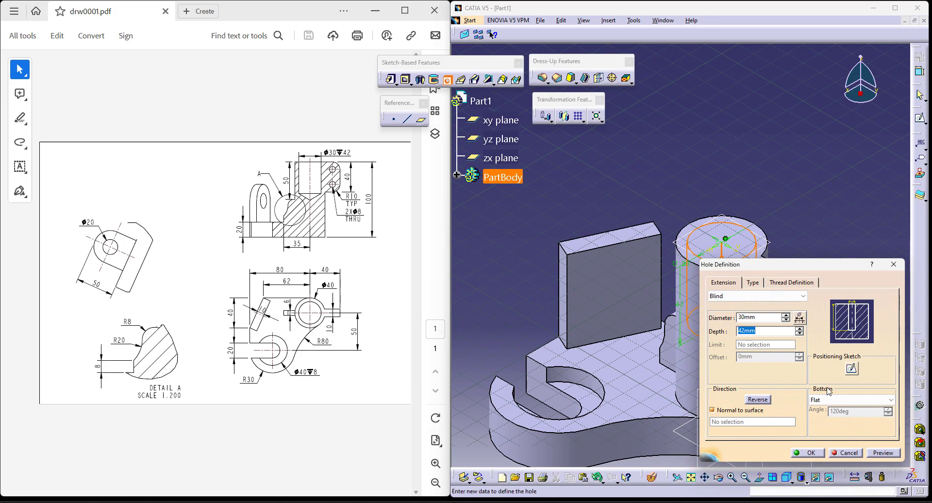
pyautogui.click(829, 401)
pyautogui.click(831, 417)
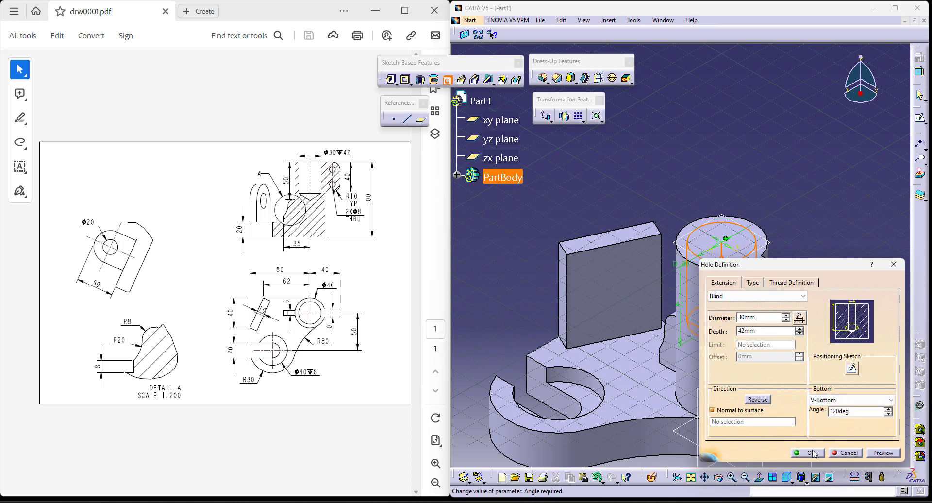
pyautogui.click(811, 453)
# Step: Fillet the upper and lower outer edges of the lug on the cylinder with a 10 mm radius
pyautogui.moveTo(779, 377); pyautogui.dragTo(767, 274, button='middle')
pyautogui.click(856, 307)
pyautogui.moveTo(803, 237); pyautogui.dragTo(741, 368, button='middle')
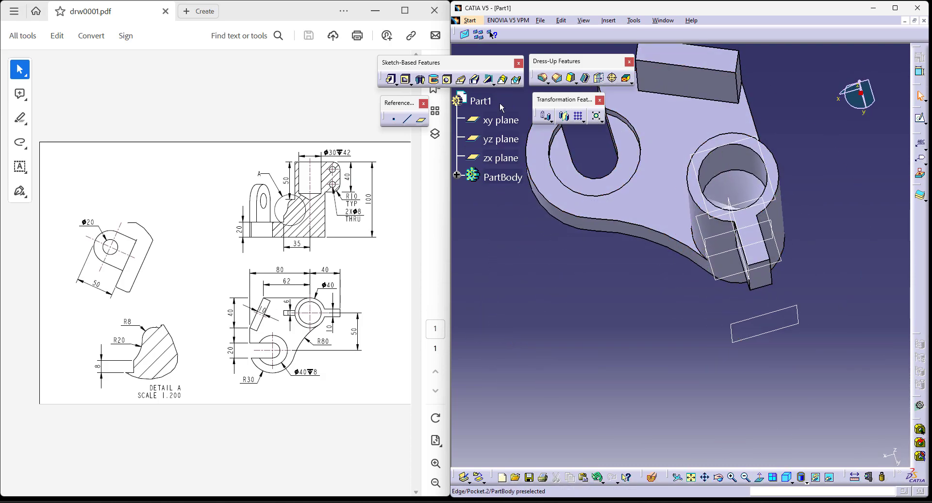
pyautogui.click(781, 478)
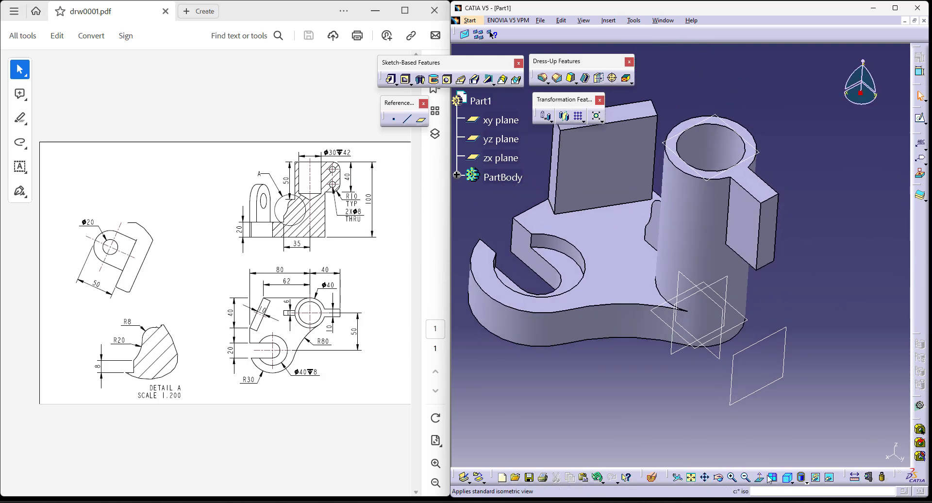
pyautogui.moveTo(618, 383); pyautogui.dragTo(639, 384, button='middle')
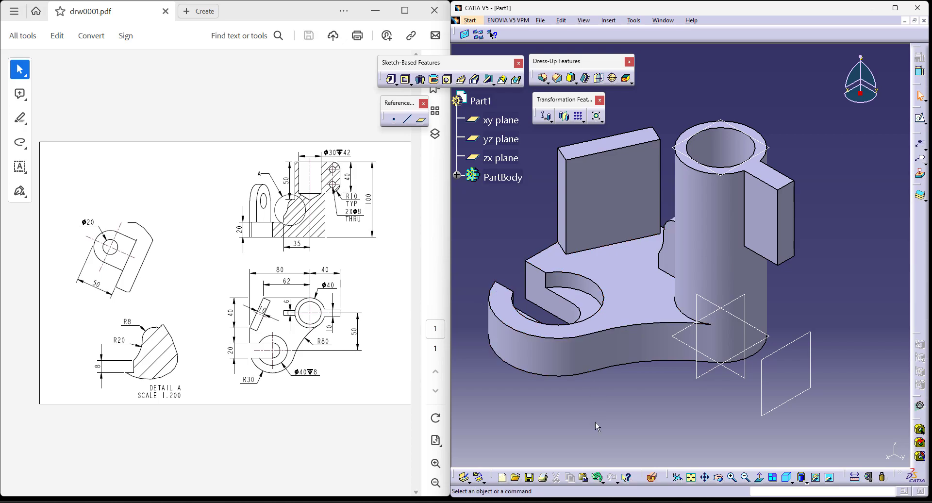
pyautogui.click(542, 78)
pyautogui.click(790, 189)
pyautogui.click(788, 261)
pyautogui.write('10')
pyautogui.press('Return')
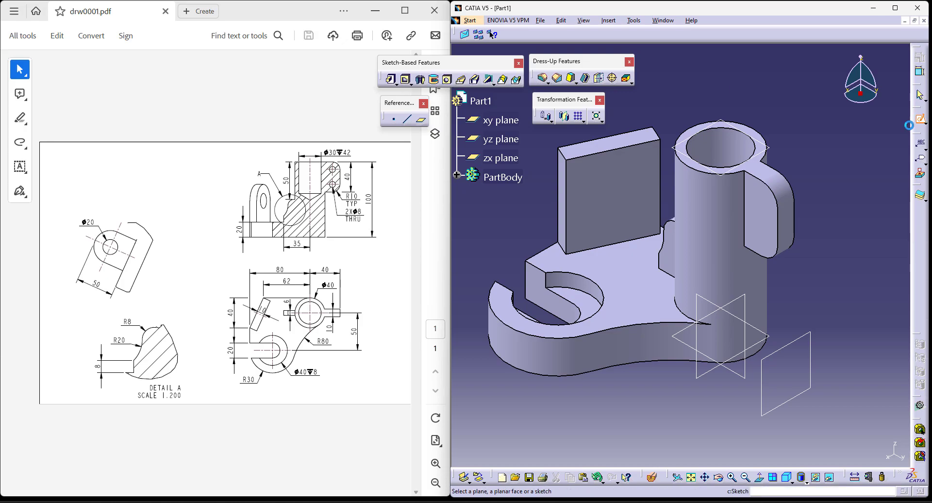
# Step: Sketch a point on the lug's side face and make it concentric with the upper rounded corner
pyautogui.click(766, 221)
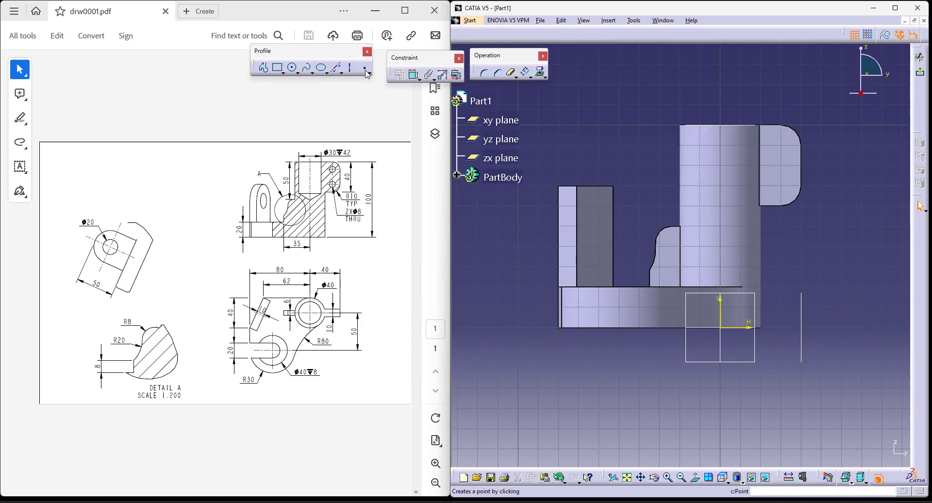
pyautogui.click(365, 68)
pyautogui.click(782, 144)
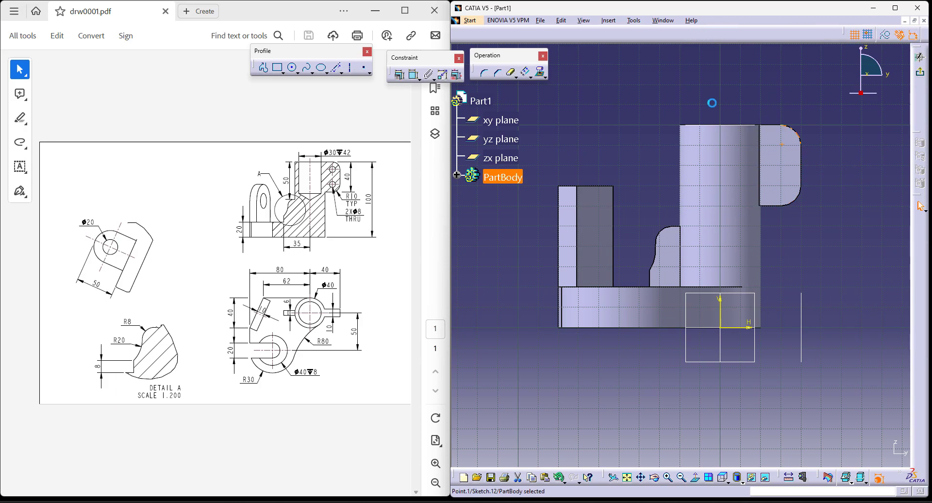
pyautogui.click(413, 75)
pyautogui.click(792, 129)
pyautogui.rightClick(821, 97)
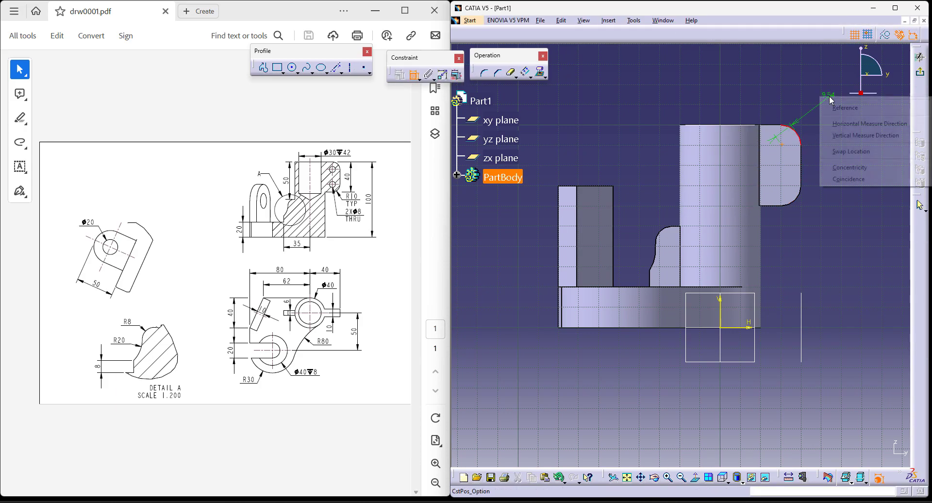
pyautogui.click(850, 167)
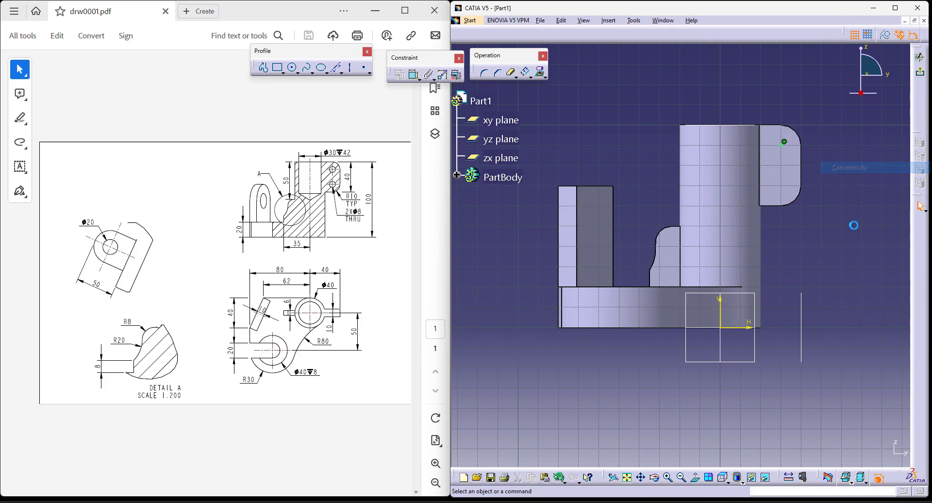
# Step: Add a second point to the lug sketch, make it concentric with the lower rounded corner, and finish the sketch
pyautogui.click(364, 69)
pyautogui.click(781, 187)
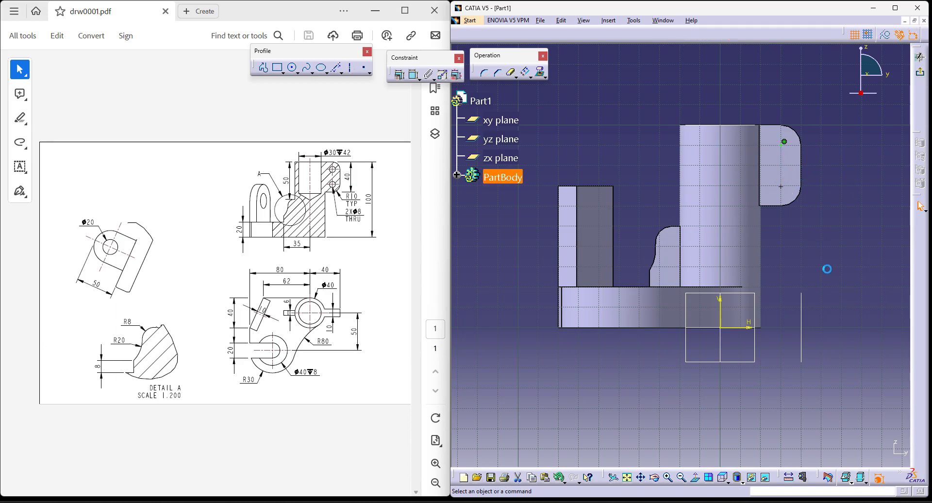
pyautogui.click(413, 75)
pyautogui.click(781, 186)
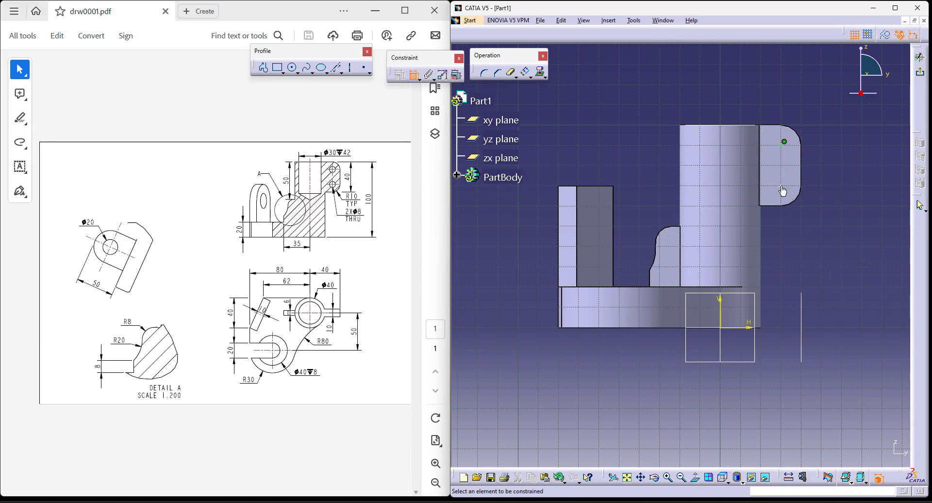
pyautogui.rightClick(820, 173)
pyautogui.click(835, 242)
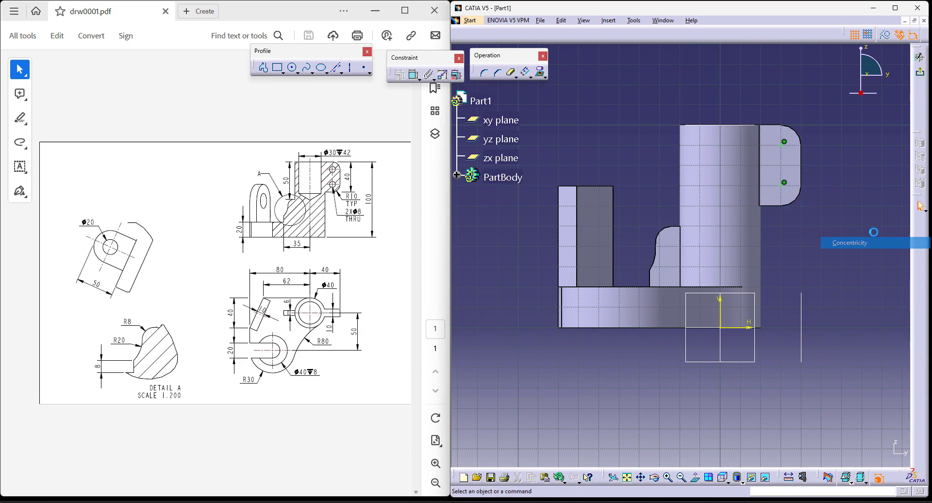
pyautogui.click(913, 138)
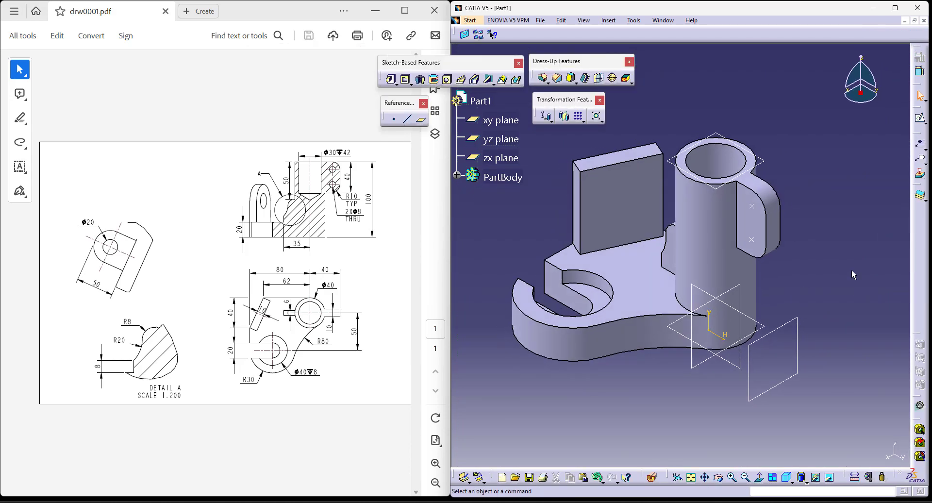
# Step: Create an 8 mm diameter Up To Next hole at the upper sketch point on the lug's side face
pyautogui.click(447, 79)
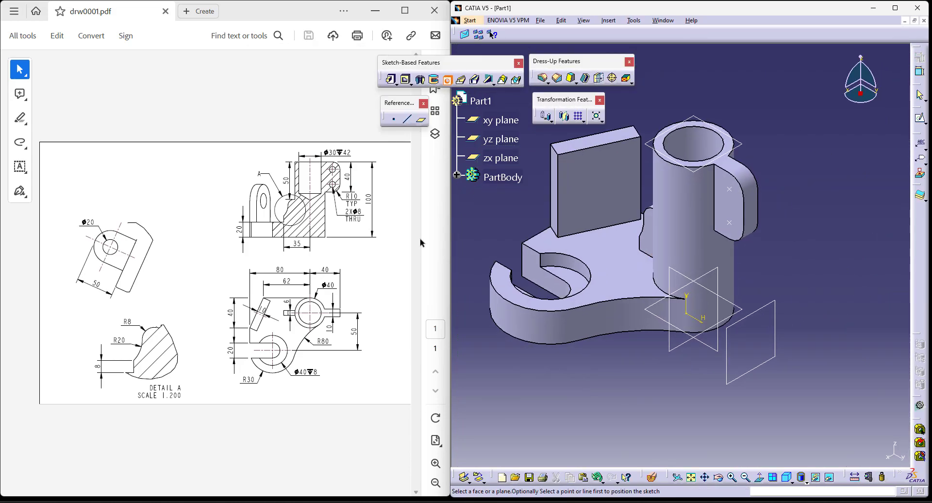
pyautogui.click(730, 194)
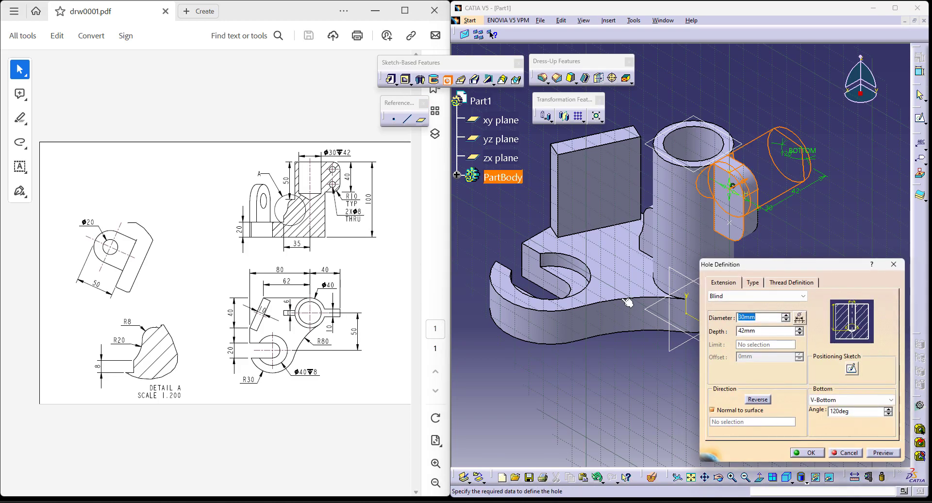
pyautogui.click(750, 296)
pyautogui.click(749, 314)
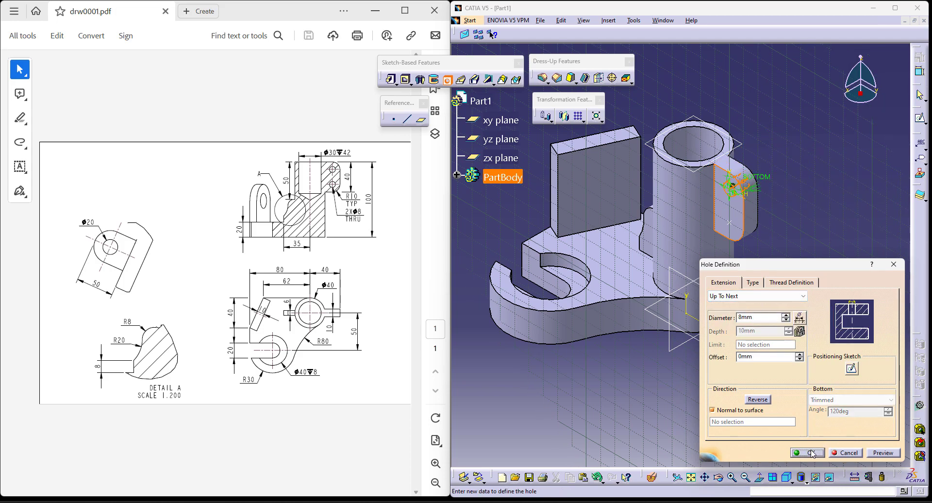
pyautogui.click(808, 453)
# Step: Repeat the lug hole at the lower sketch point with a User Pattern based on the lug's point sketch
pyautogui.click(584, 121)
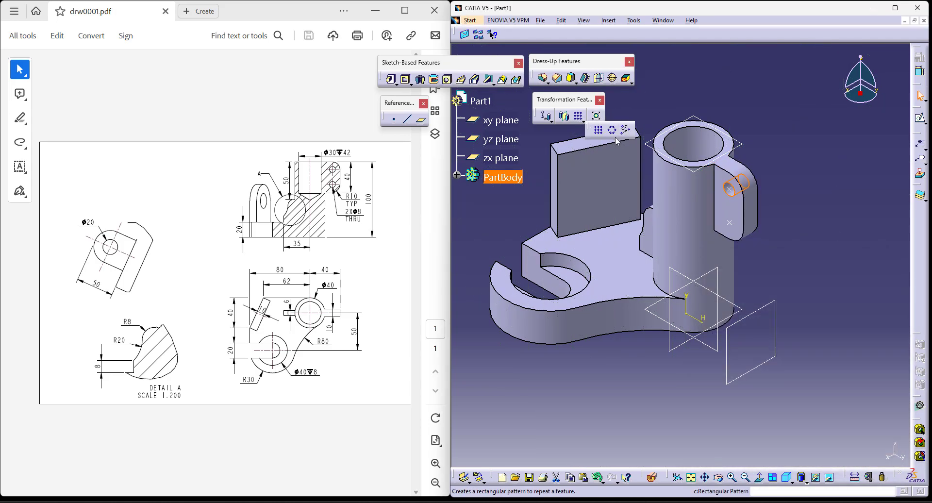
pyautogui.click(625, 129)
pyautogui.click(730, 228)
pyautogui.click(808, 453)
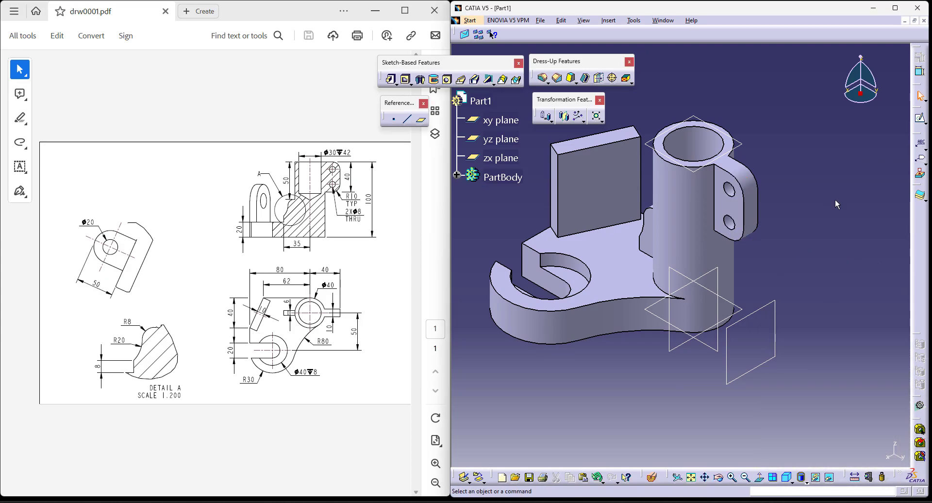
# Step: Round the upright plate's top with a Tritangent Fillet between its two narrow side faces, removing the top face
pyautogui.moveTo(819, 243); pyautogui.dragTo(846, 255, button='middle')
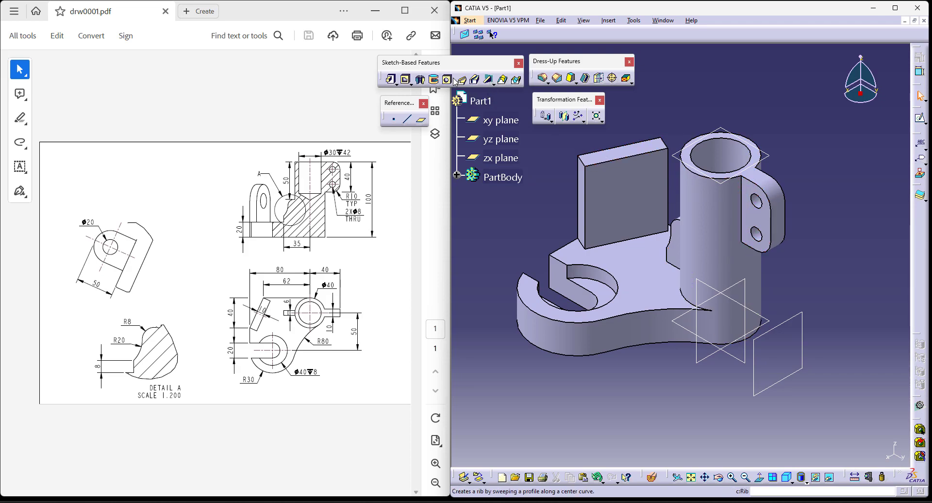
pyautogui.click(548, 82)
pyautogui.click(616, 90)
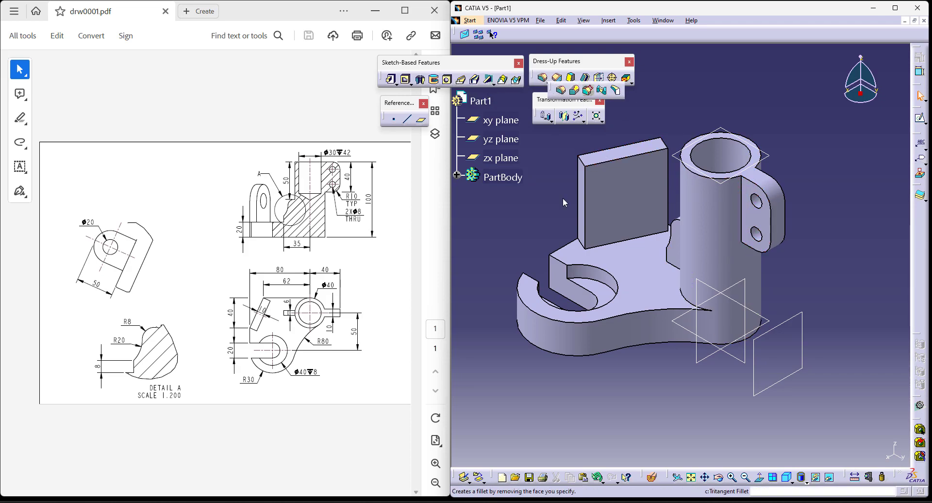
pyautogui.click(581, 199)
pyautogui.moveTo(715, 166); pyautogui.dragTo(657, 165, button='middle')
pyautogui.click(660, 177)
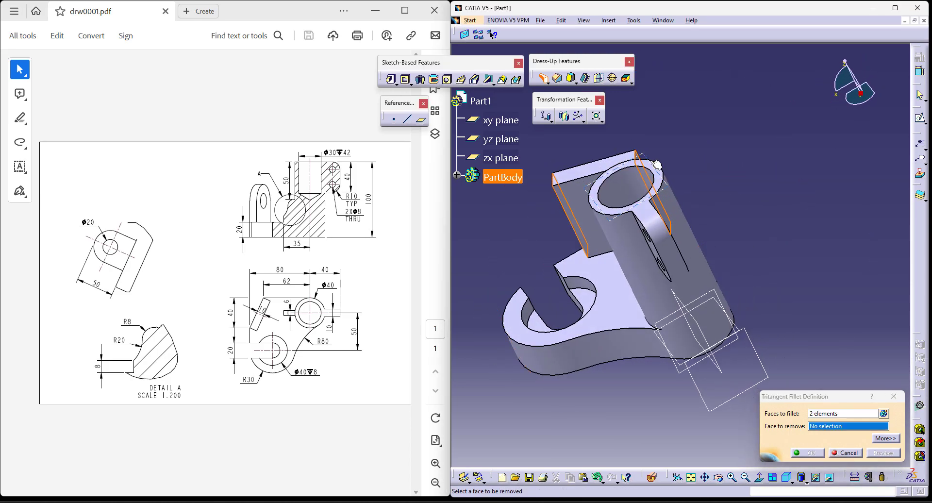
pyautogui.click(598, 170)
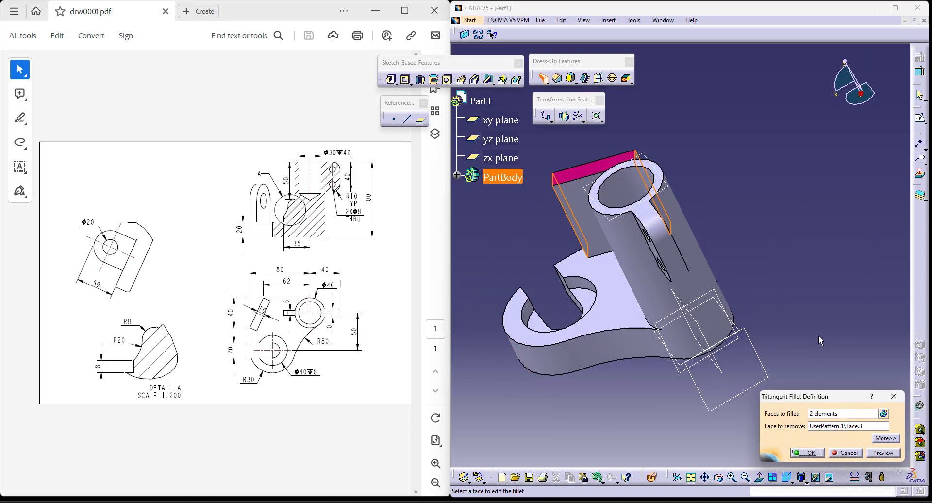
pyautogui.click(811, 453)
# Step: Start a hole on the upright plate's front face and constrain its centre concentric with the plate's rounded edge
pyautogui.moveTo(776, 276); pyautogui.dragTo(678, 309, button='middle')
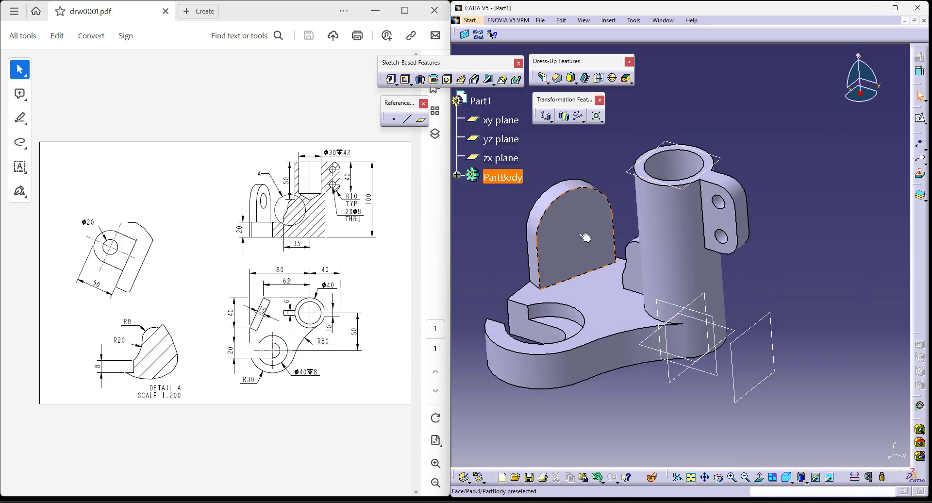
pyautogui.click(447, 80)
pyautogui.click(567, 228)
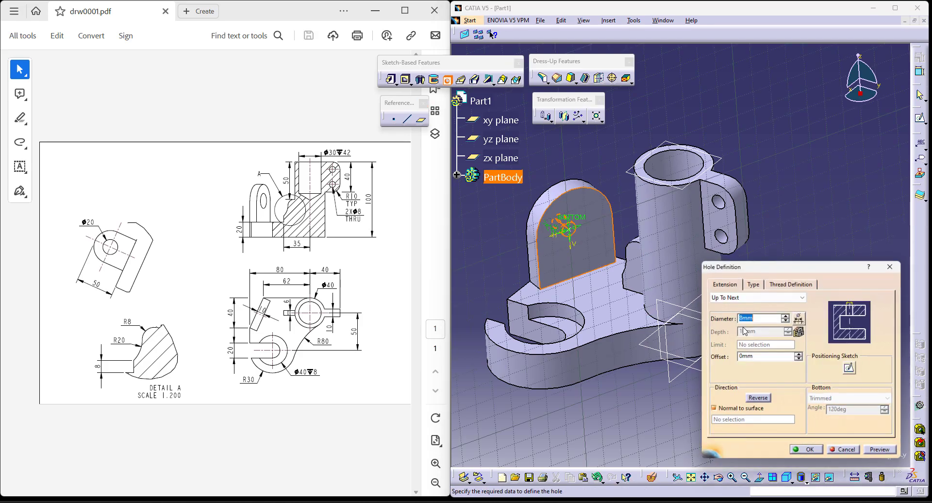
pyautogui.click(852, 369)
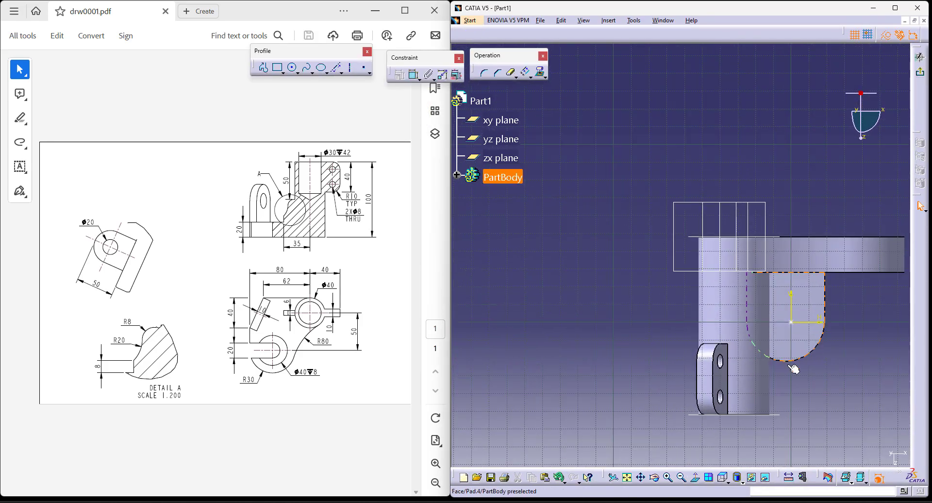
pyautogui.click(414, 73)
pyautogui.click(659, 210)
pyautogui.click(683, 268)
pyautogui.rightClick(740, 298)
pyautogui.click(800, 368)
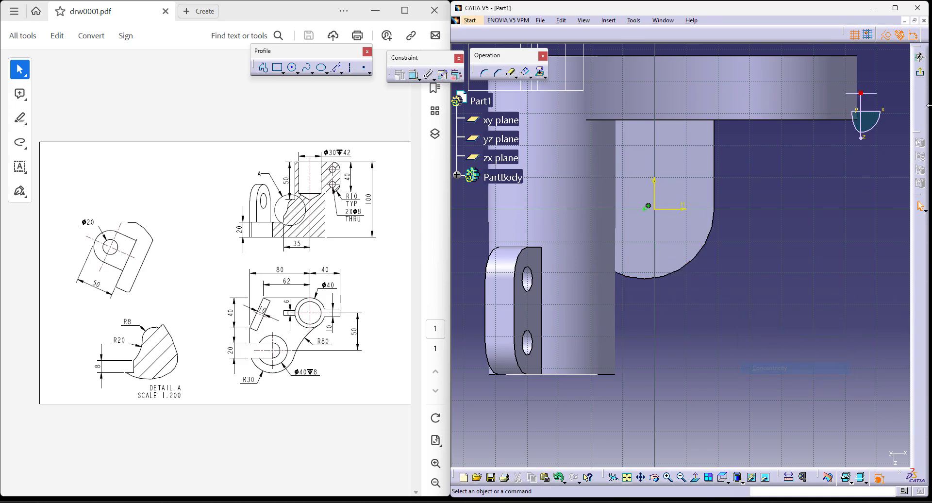
pyautogui.click(920, 72)
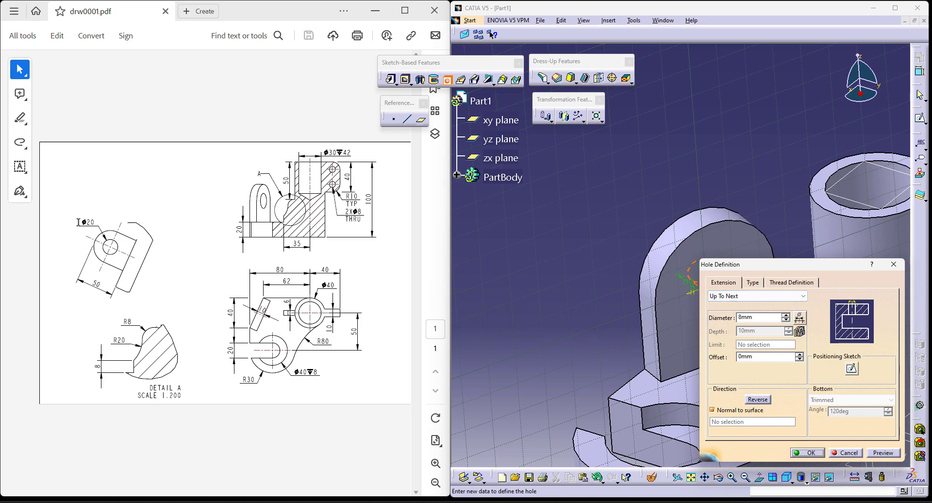
# Step: Set the upright plate's hole diameter to 20 mm and create the hole
pyautogui.doubleClick(740, 317)
pyautogui.write('20')
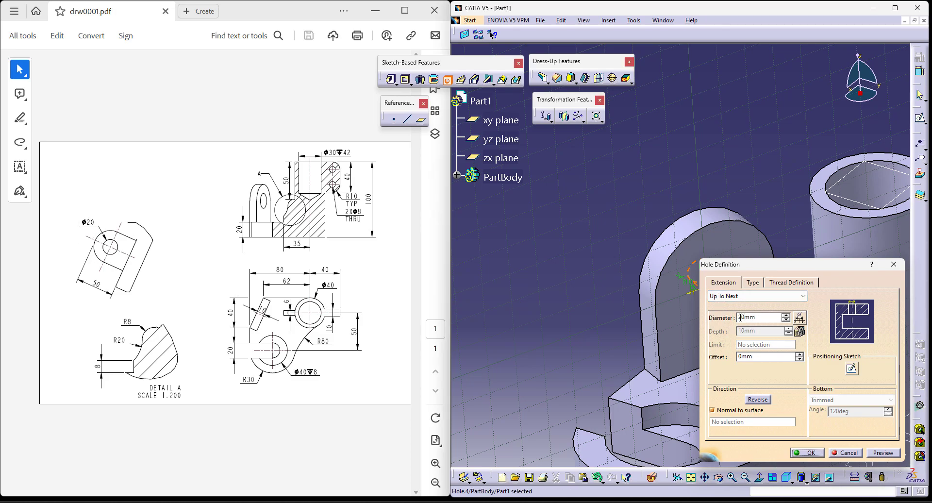
pyautogui.press('Return')
# Step: Examine the finished bracket from several angles, including the top and isometric views, against the drawing
pyautogui.moveTo(582, 217); pyautogui.dragTo(577, 282, button='middle')
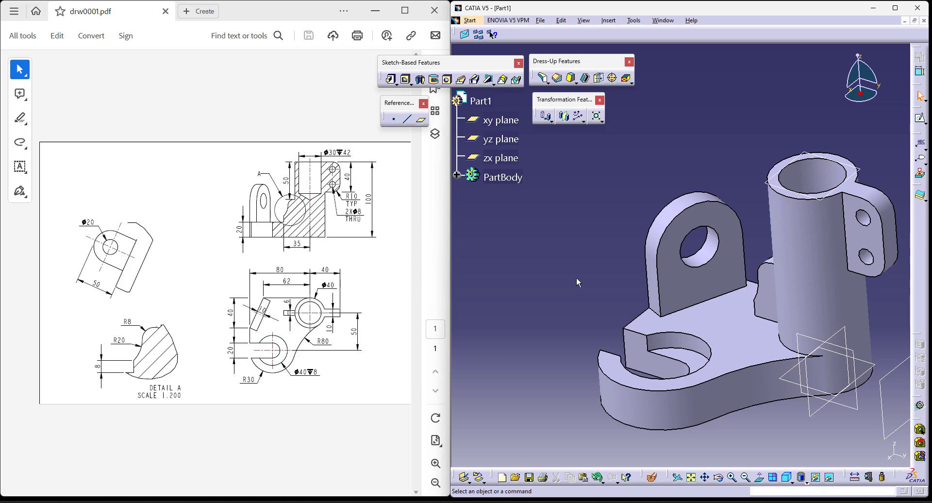
pyautogui.click(787, 477)
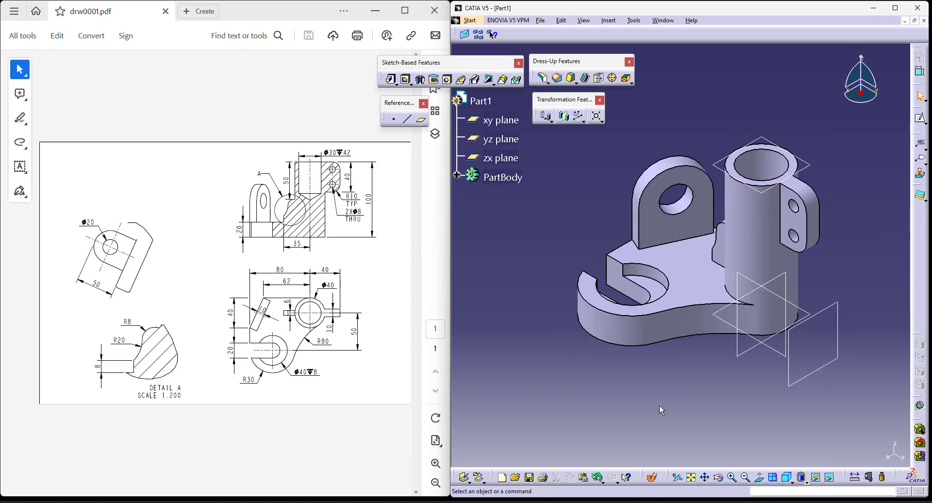
pyautogui.moveTo(611, 381); pyautogui.dragTo(689, 378, button='middle')
pyautogui.click(650, 478)
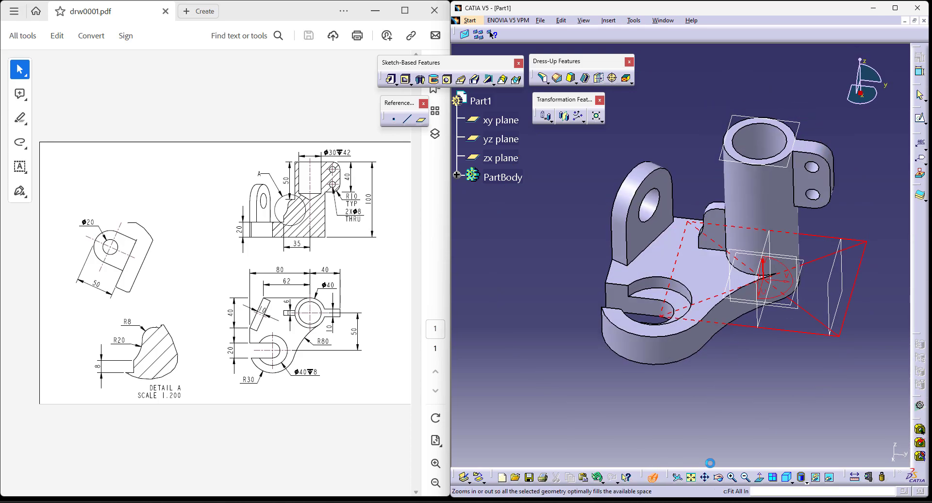
pyautogui.moveTo(798, 299); pyautogui.dragTo(679, 349, button='middle')
pyautogui.click(650, 479)
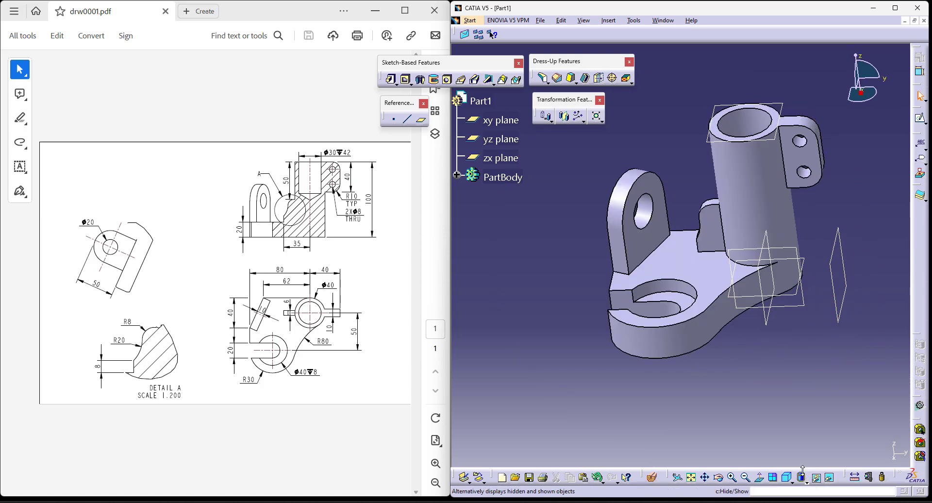
pyautogui.click(787, 477)
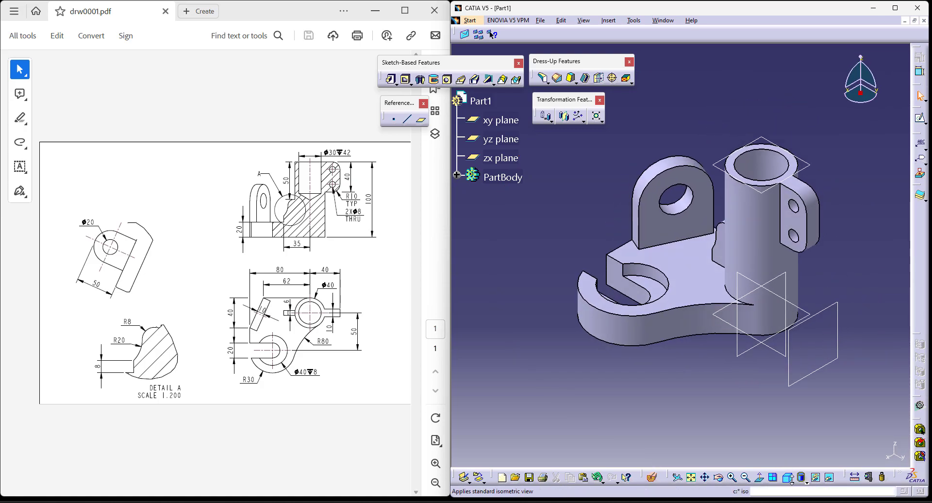
pyautogui.click(791, 480)
pyautogui.click(802, 467)
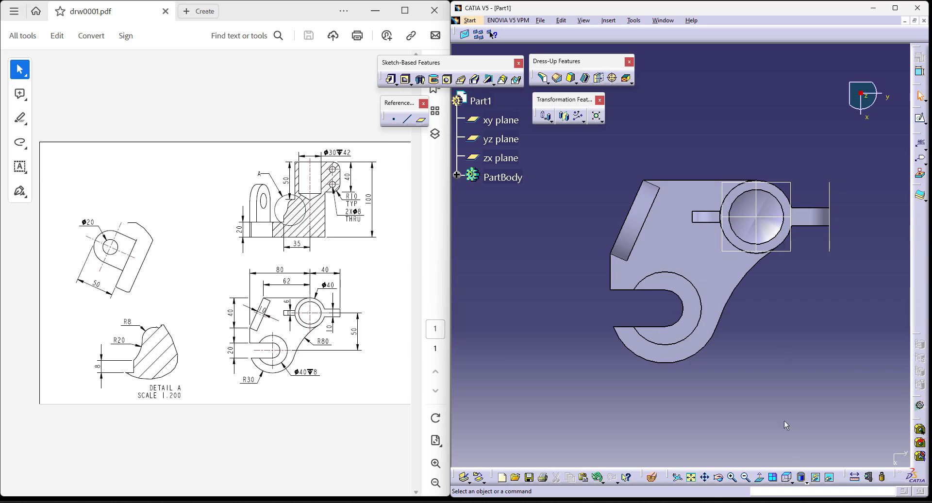
pyautogui.click(791, 479)
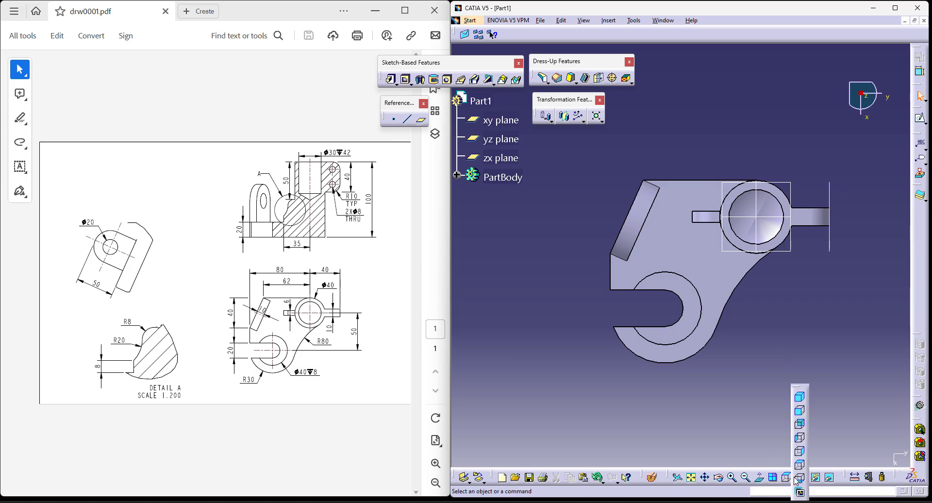
pyautogui.click(800, 398)
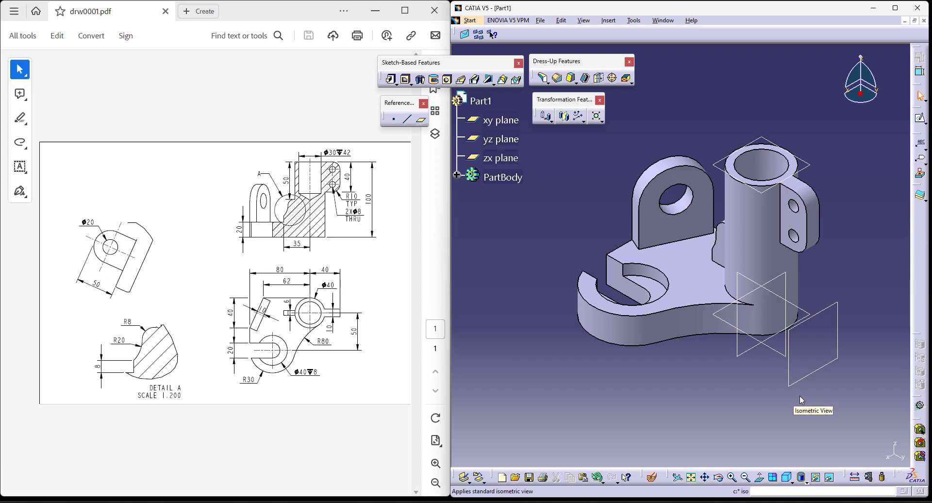
pyautogui.scroll(-2, 502, 134)
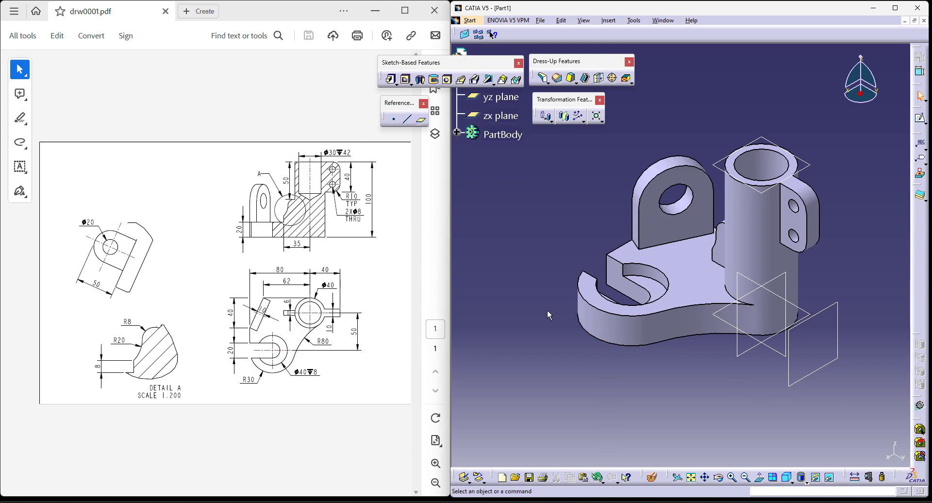